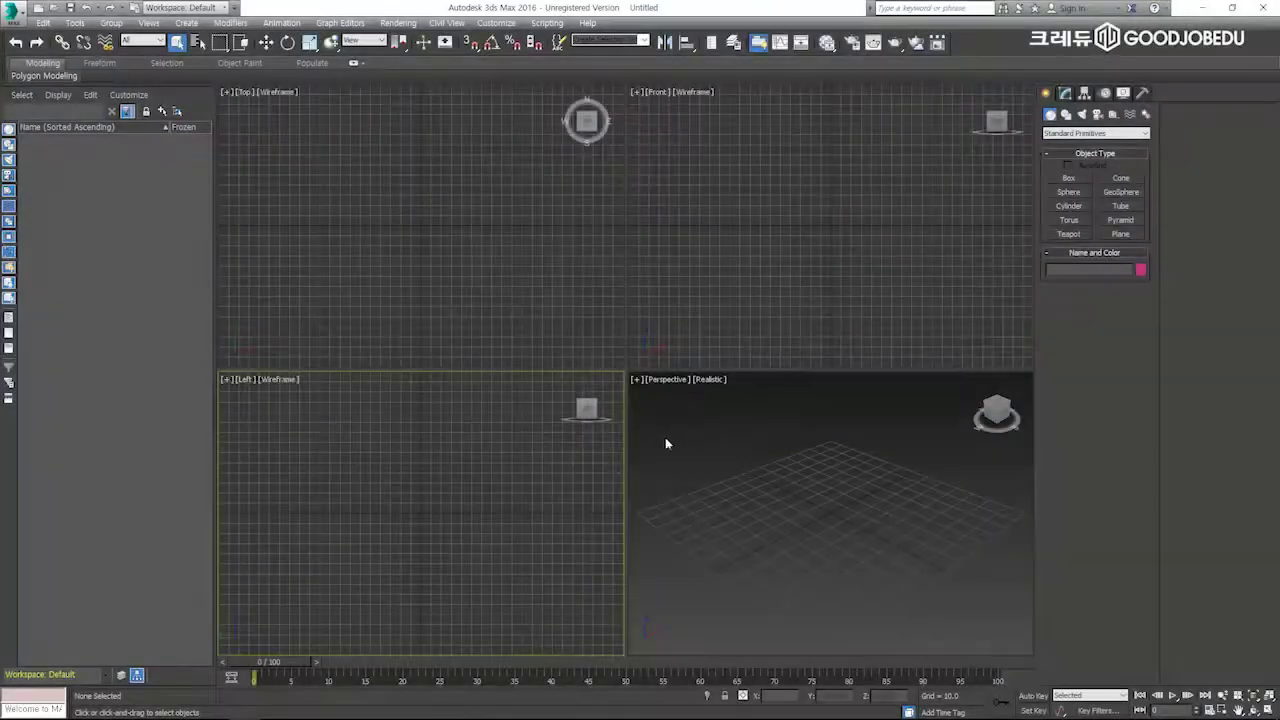
pyautogui.click(726, 438)
pyautogui.click(720, 320)
pyautogui.click(543, 300)
pyautogui.click(494, 491)
pyautogui.click(712, 477)
pyautogui.click(698, 303)
pyautogui.click(573, 306)
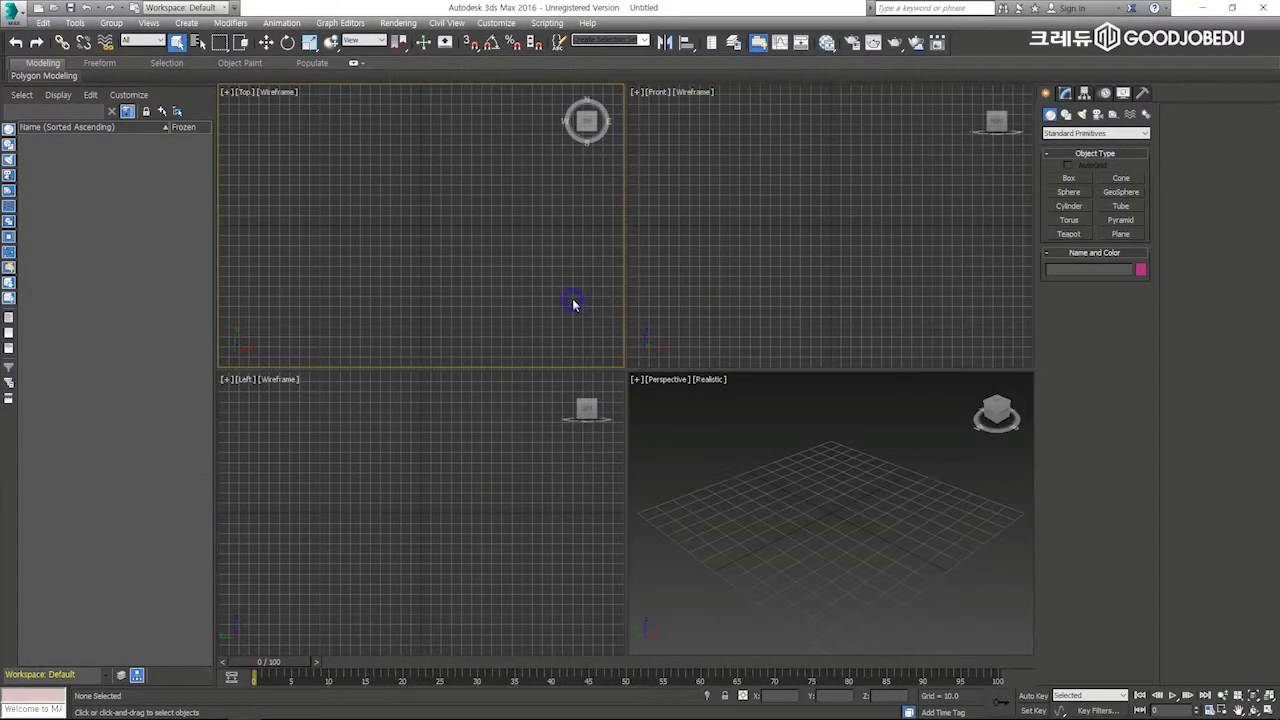
pyautogui.click(527, 505)
pyautogui.click(736, 496)
pyautogui.click(776, 306)
# Step: Draw an open, wavy line across the width of the Top viewport as the curtain's pleated profile, using curved Bezier points
pyautogui.click(463, 258)
pyautogui.rightClick(303, 195)
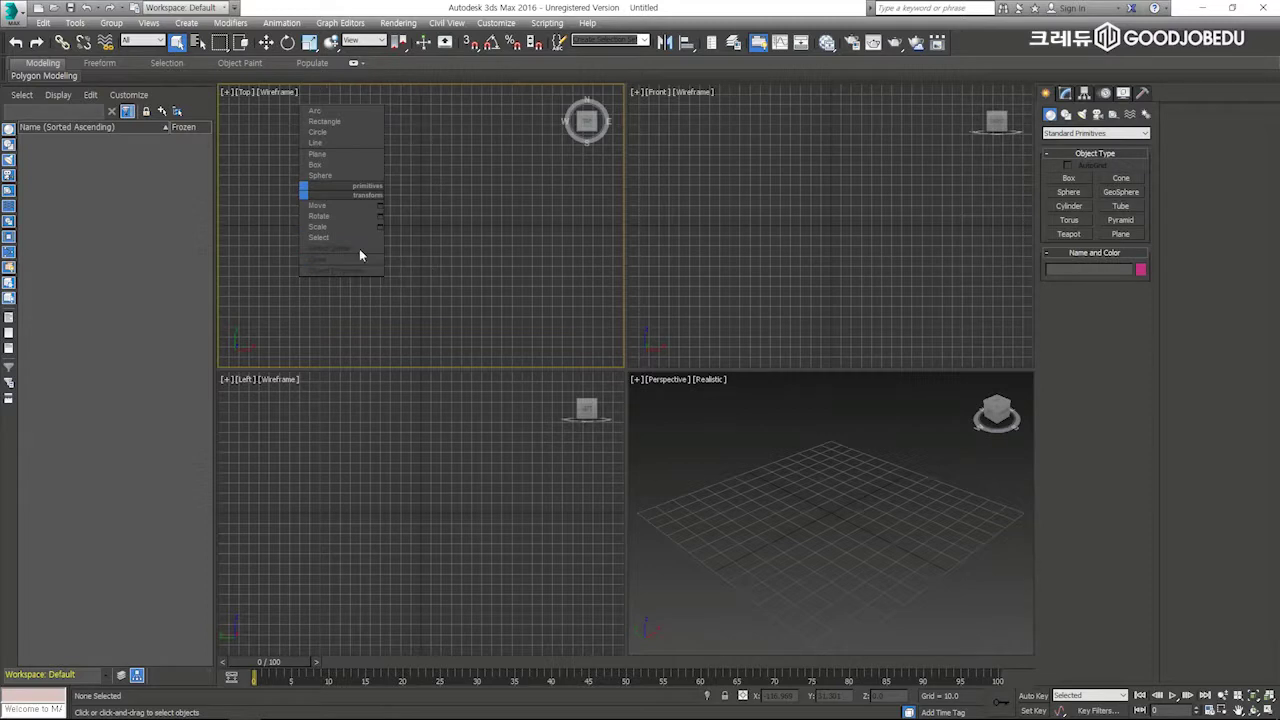
pyautogui.click(317, 145)
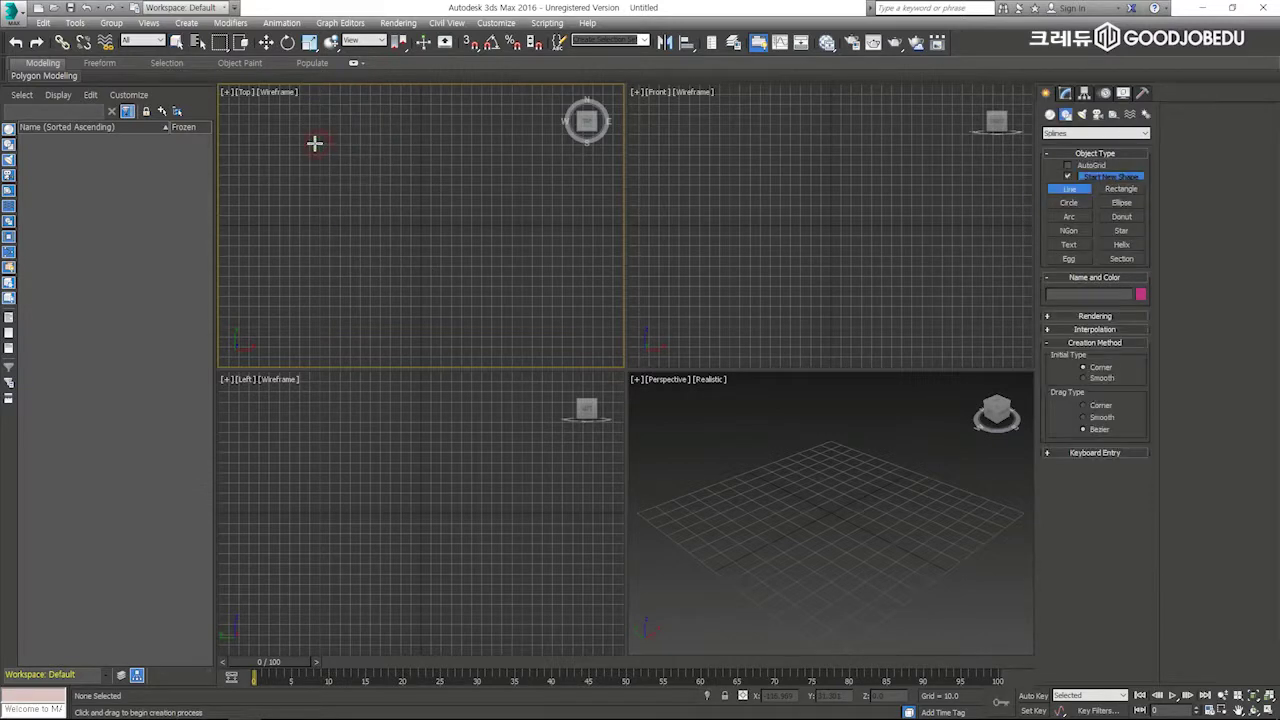
pyautogui.scroll(-3, 300, 195)
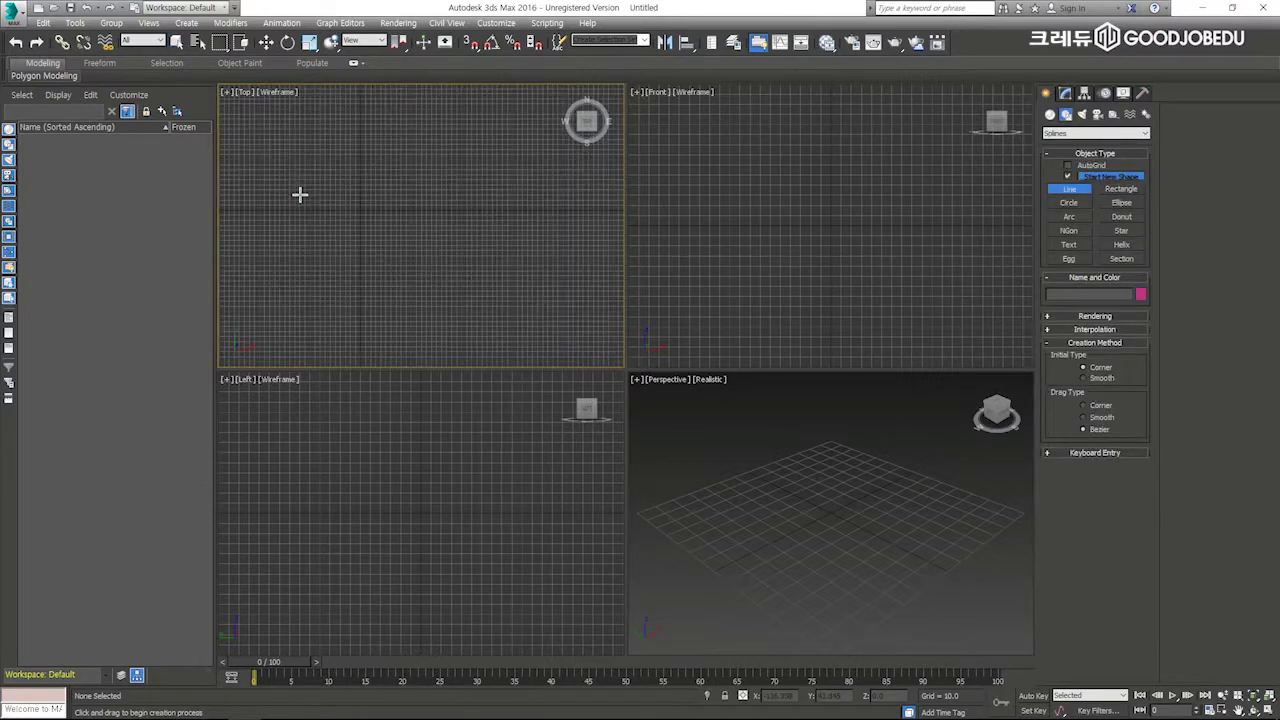
pyautogui.click(245, 200)
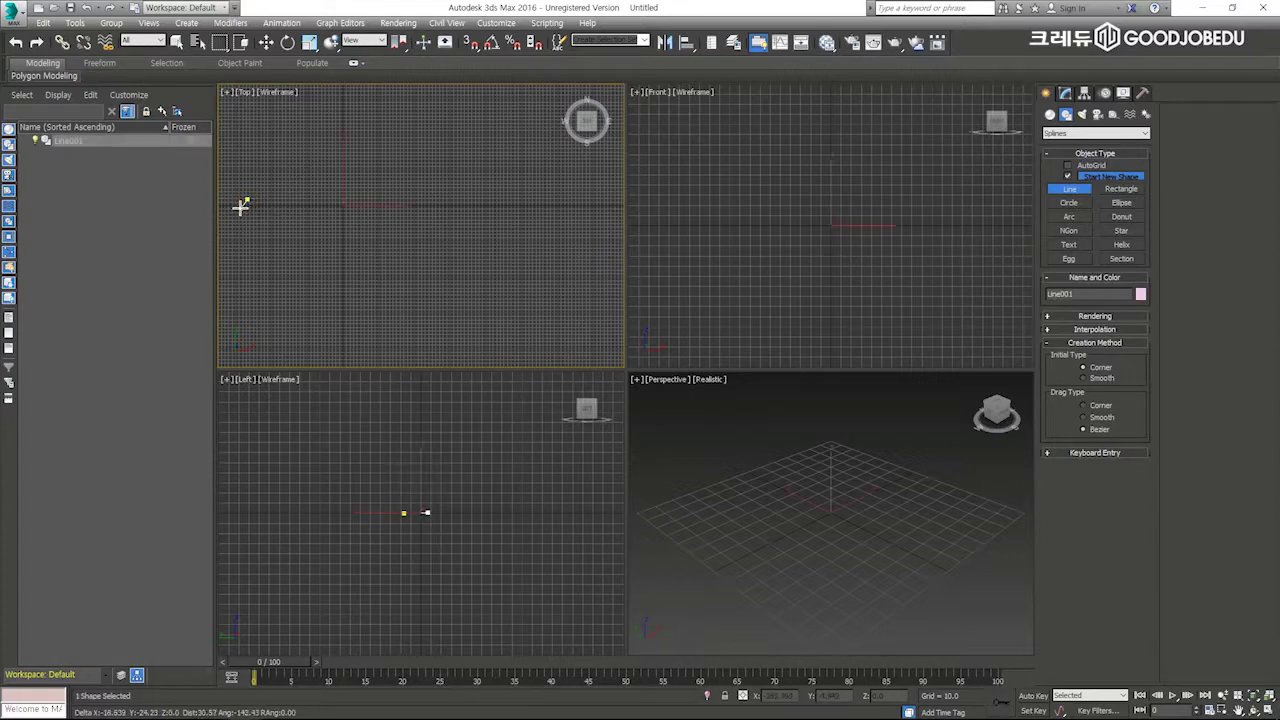
pyautogui.moveTo(266, 206); pyautogui.dragTo(290, 203)
pyautogui.moveTo(285, 212); pyautogui.dragTo(316, 215)
pyautogui.click(338, 212)
pyautogui.click(330, 190)
pyautogui.click(370, 190)
pyautogui.click(359, 215)
pyautogui.moveTo(390, 205); pyautogui.dragTo(391, 202)
pyautogui.moveTo(388, 197); pyautogui.dragTo(443, 210)
pyautogui.moveTo(436, 198); pyautogui.dragTo(450, 218)
pyautogui.moveTo(466, 223); pyautogui.dragTo(531, 222)
pyautogui.moveTo(539, 212); pyautogui.dragTo(565, 211)
pyautogui.moveTo(559, 220); pyautogui.dragTo(571, 221)
pyautogui.moveTo(588, 212)
pyautogui.mouseDown()
pyautogui.moveTo(594, 189)
pyautogui.moveTo(613, 199)
pyautogui.mouseUp()
pyautogui.click(603, 191)
pyautogui.rightClick(524, 190)
pyautogui.rightClick(451, 150)
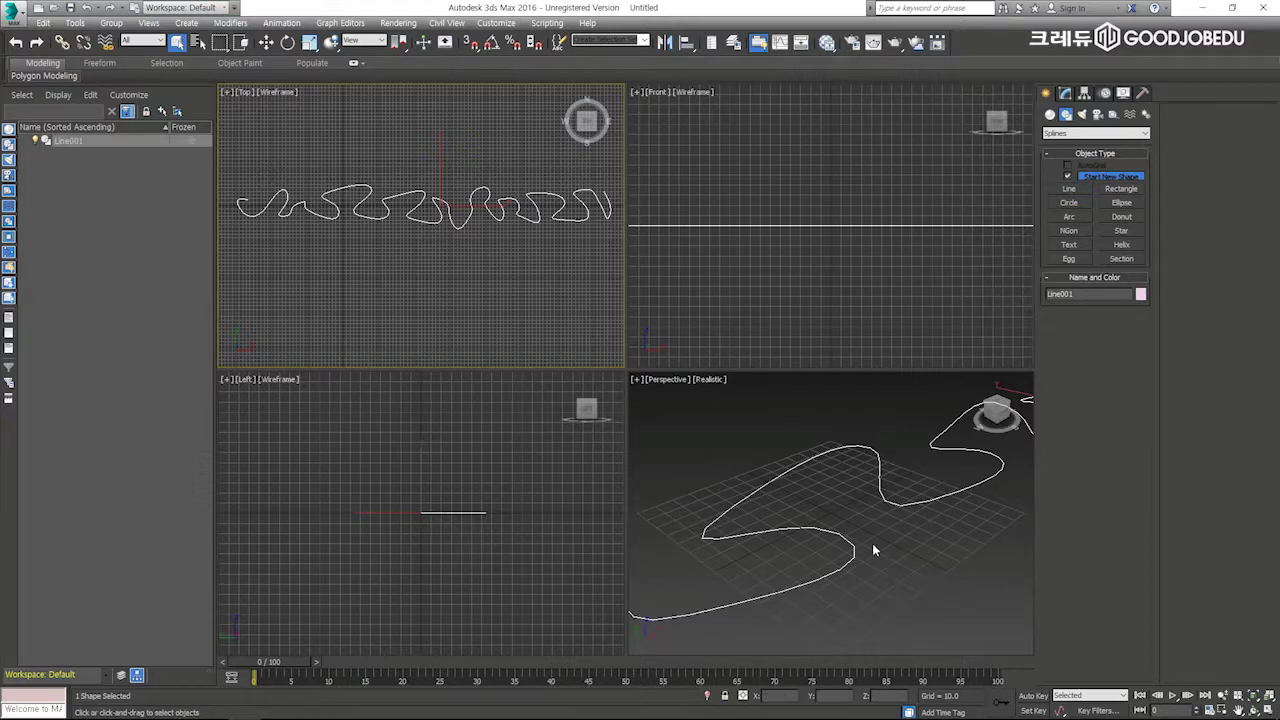
# Step: Add an Extrude modifier to the wavy line and extrude it by about 441.5
pyautogui.click(1064, 92)
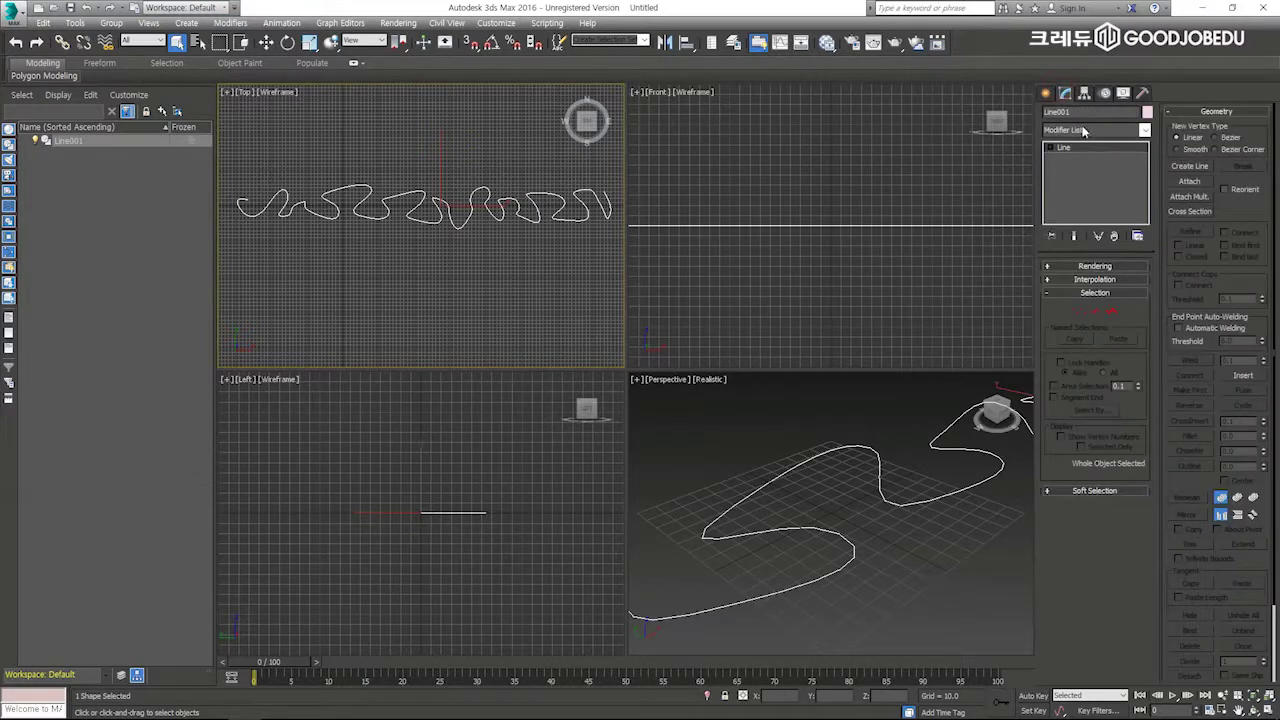
pyautogui.click(1084, 131)
pyautogui.write('ex')
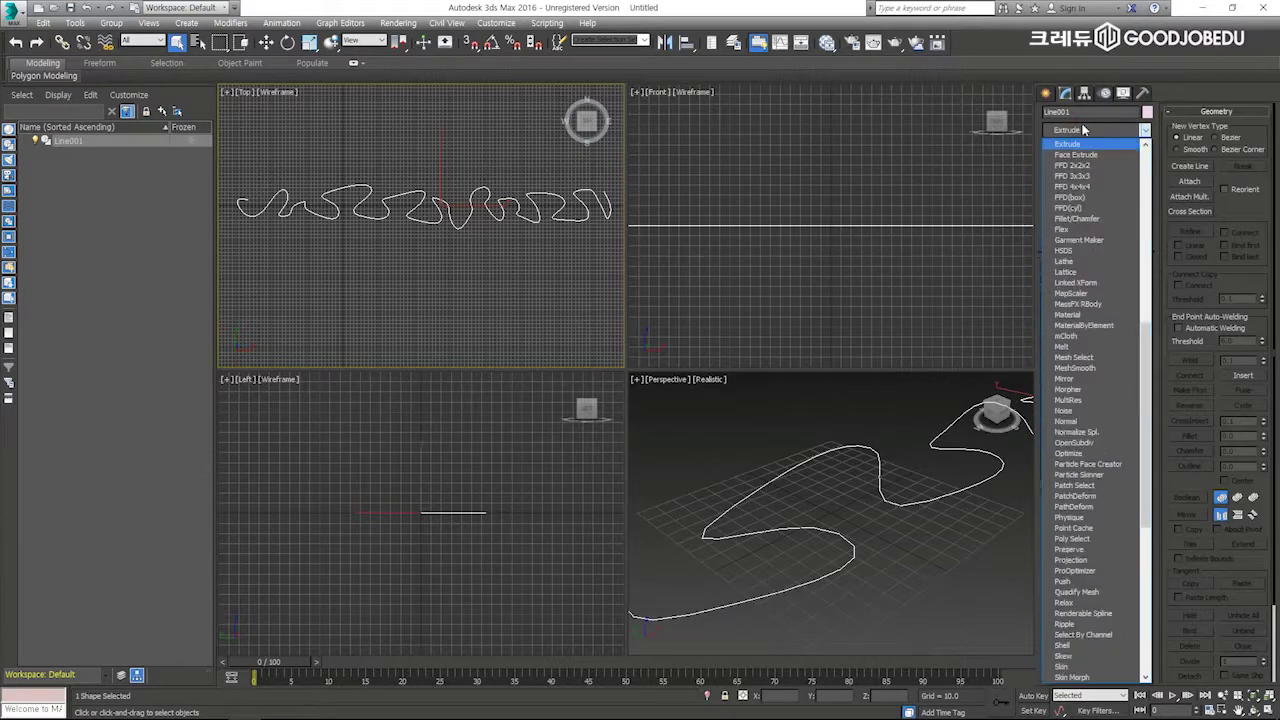
pyautogui.click(1099, 146)
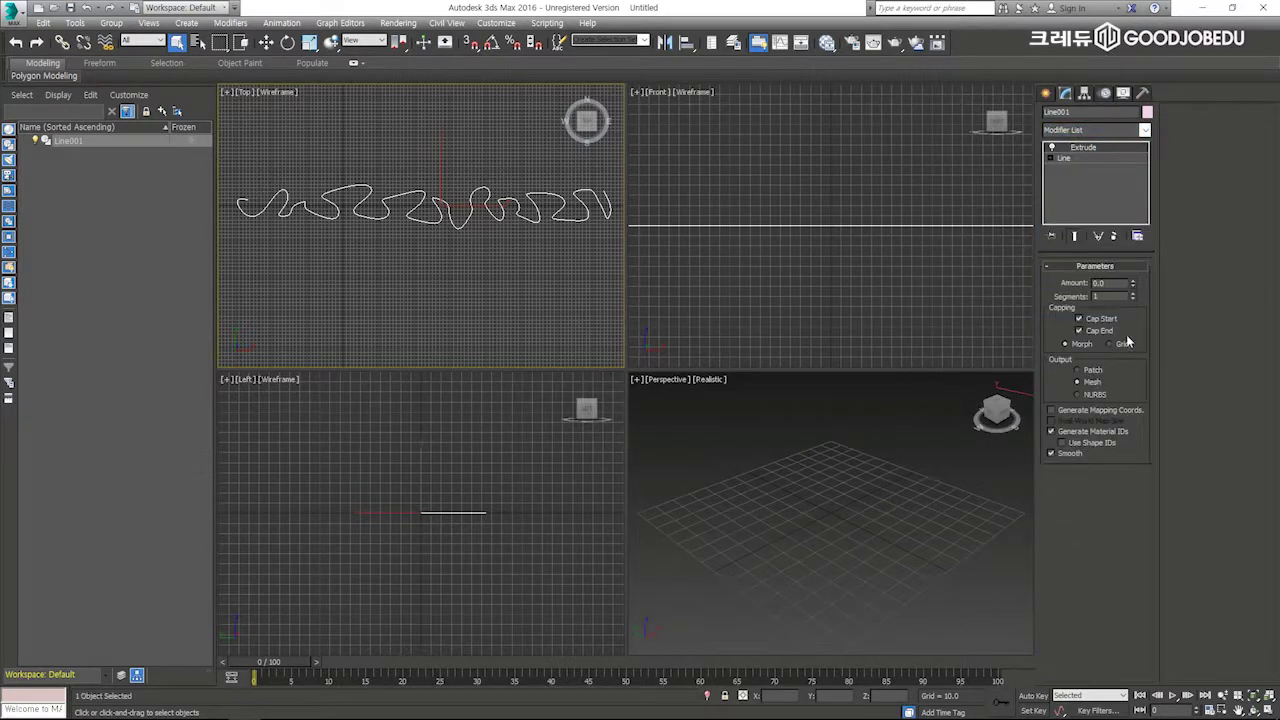
pyautogui.moveTo(1132, 287); pyautogui.dragTo(1020, 595)
# Step: Switch the Perspective viewport to Shaded display and maximize it around the curtain
pyautogui.click(683, 437)
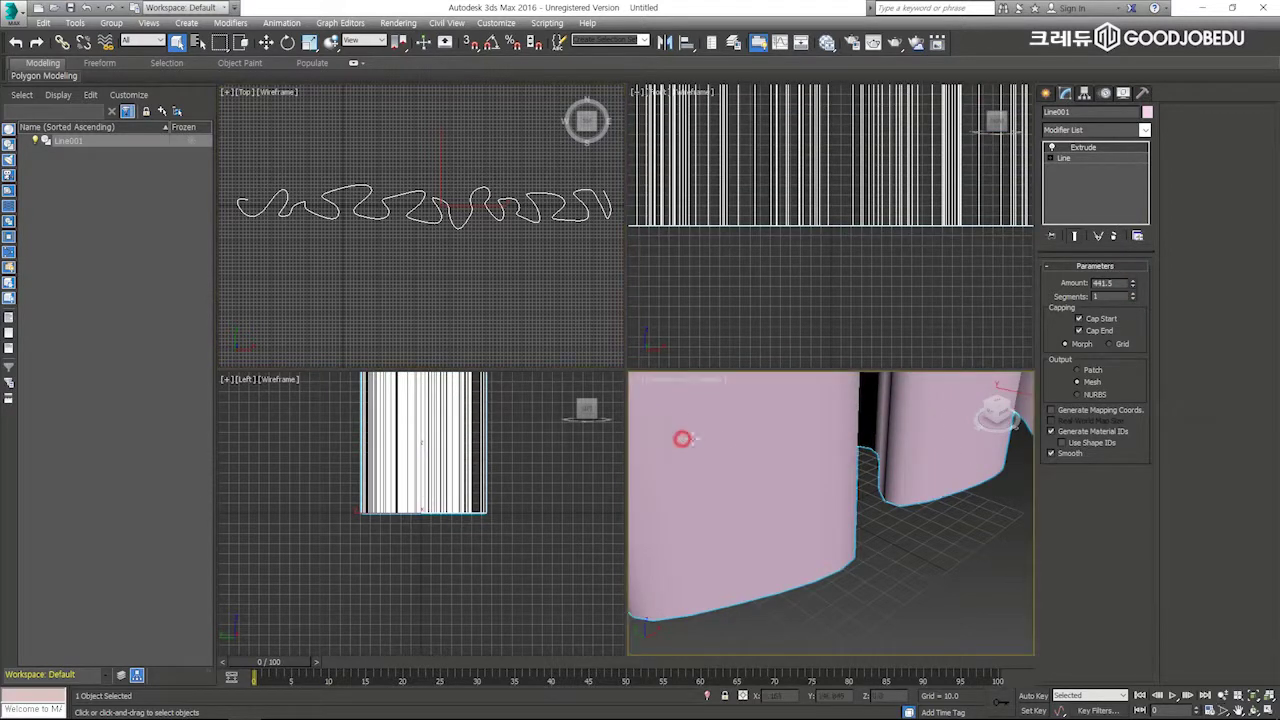
pyautogui.click(707, 381)
pyautogui.click(734, 410)
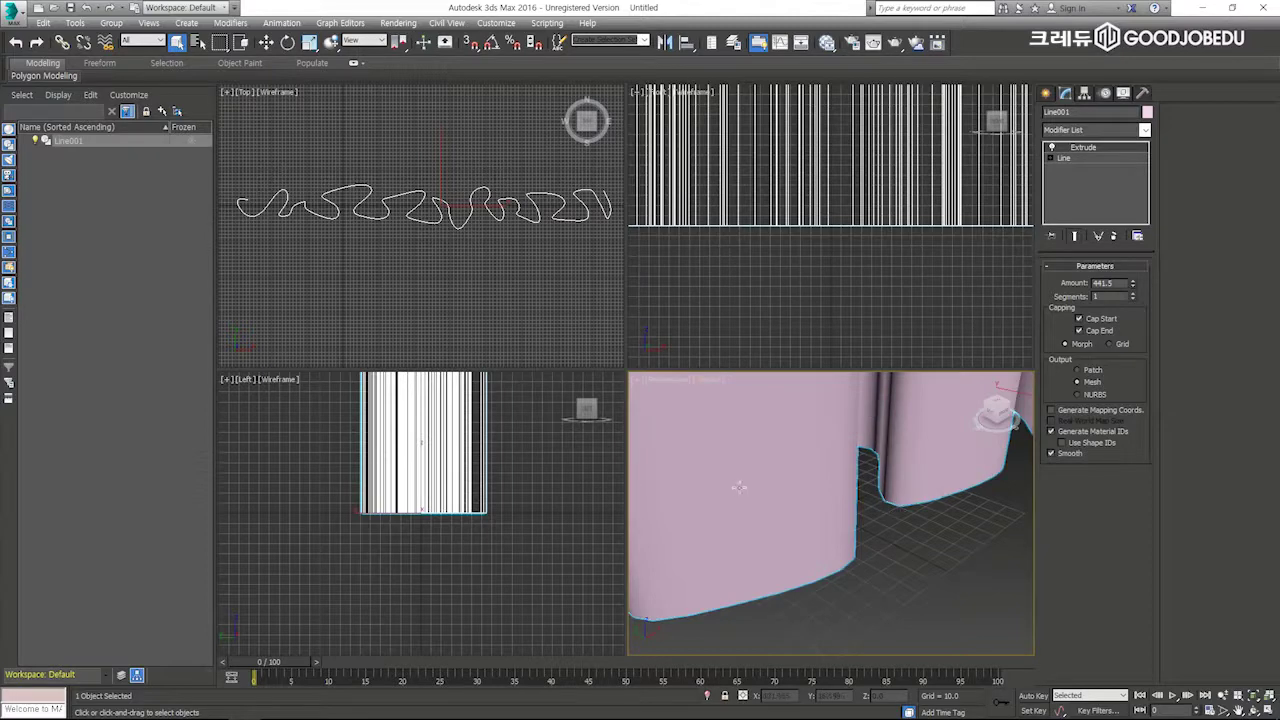
pyautogui.hotkey('alt', 'w')
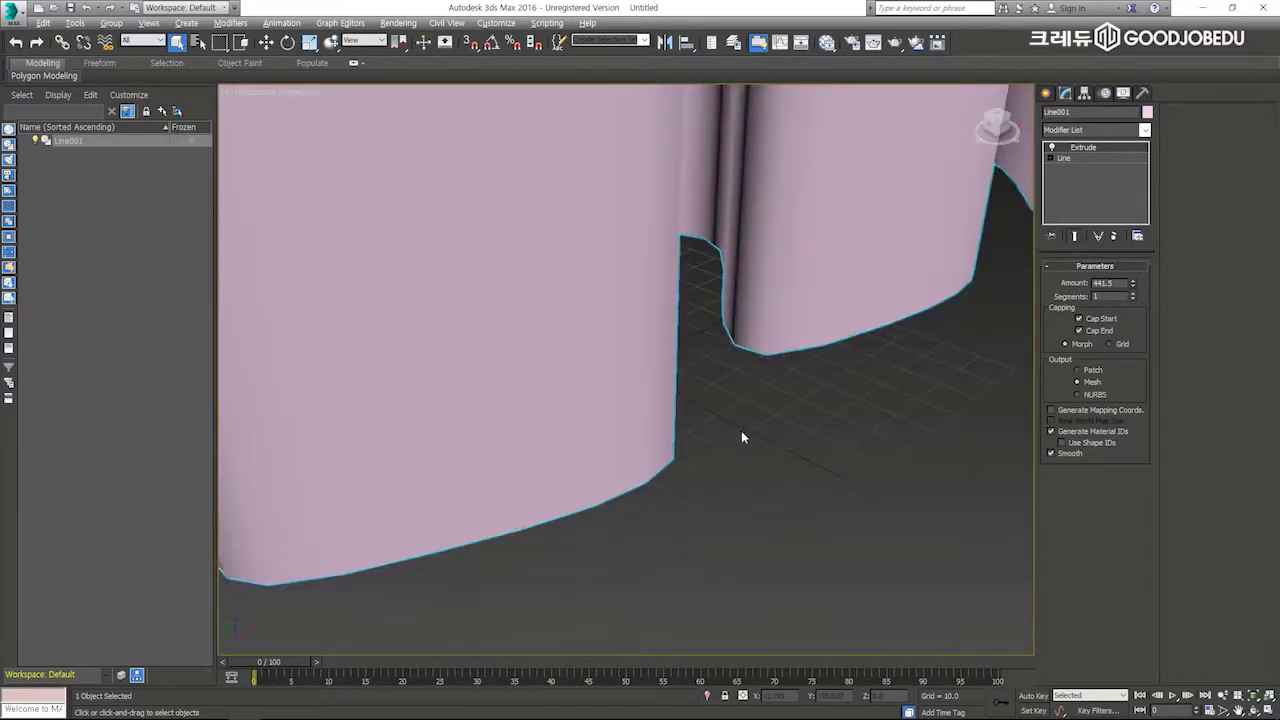
pyautogui.scroll(-10, 741, 430)
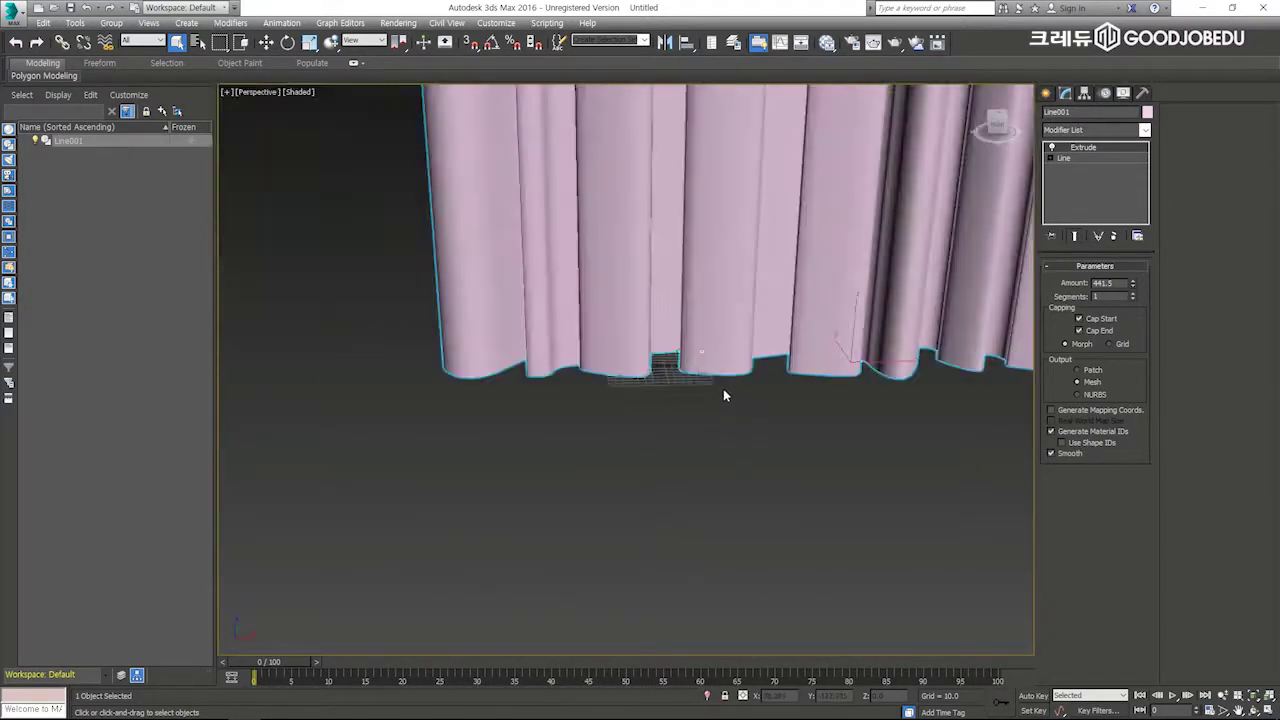
pyautogui.moveTo(717, 256); pyautogui.dragTo(651, 378, button='middle')
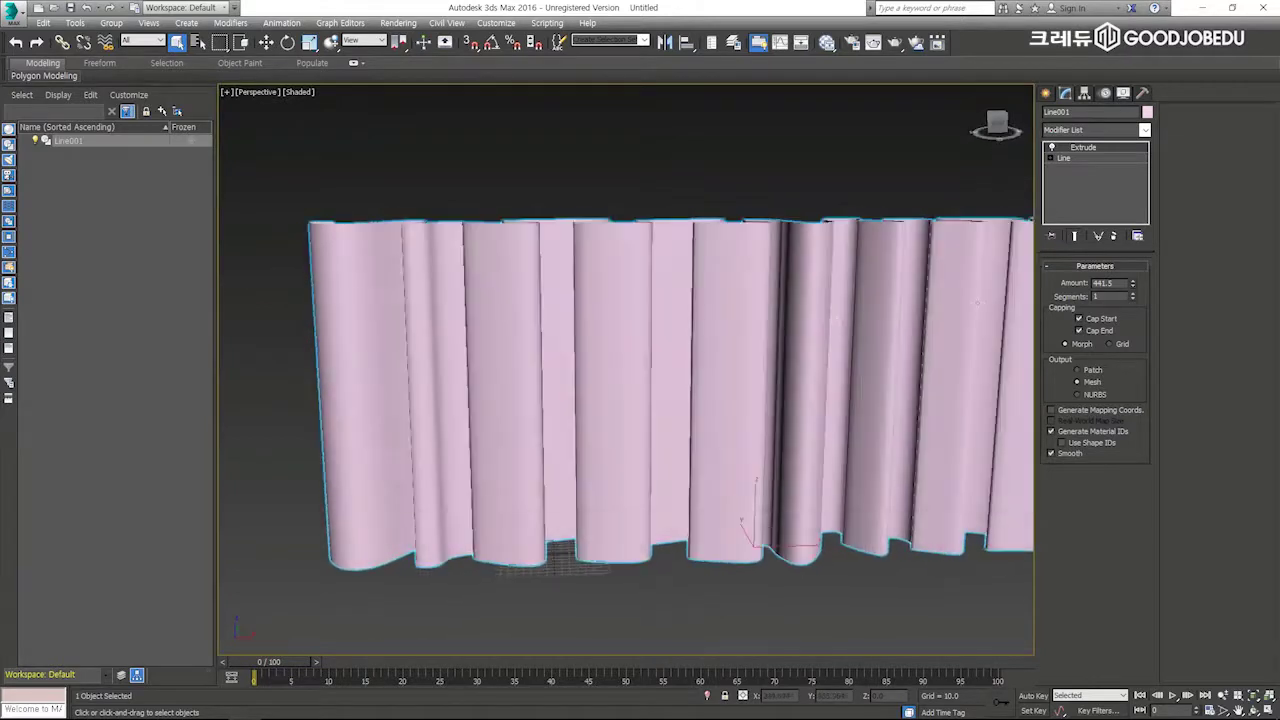
# Step: Set the curtain's Extrude amount to about 1018.5
pyautogui.moveTo(1133, 284); pyautogui.dragTo(1015, 431)
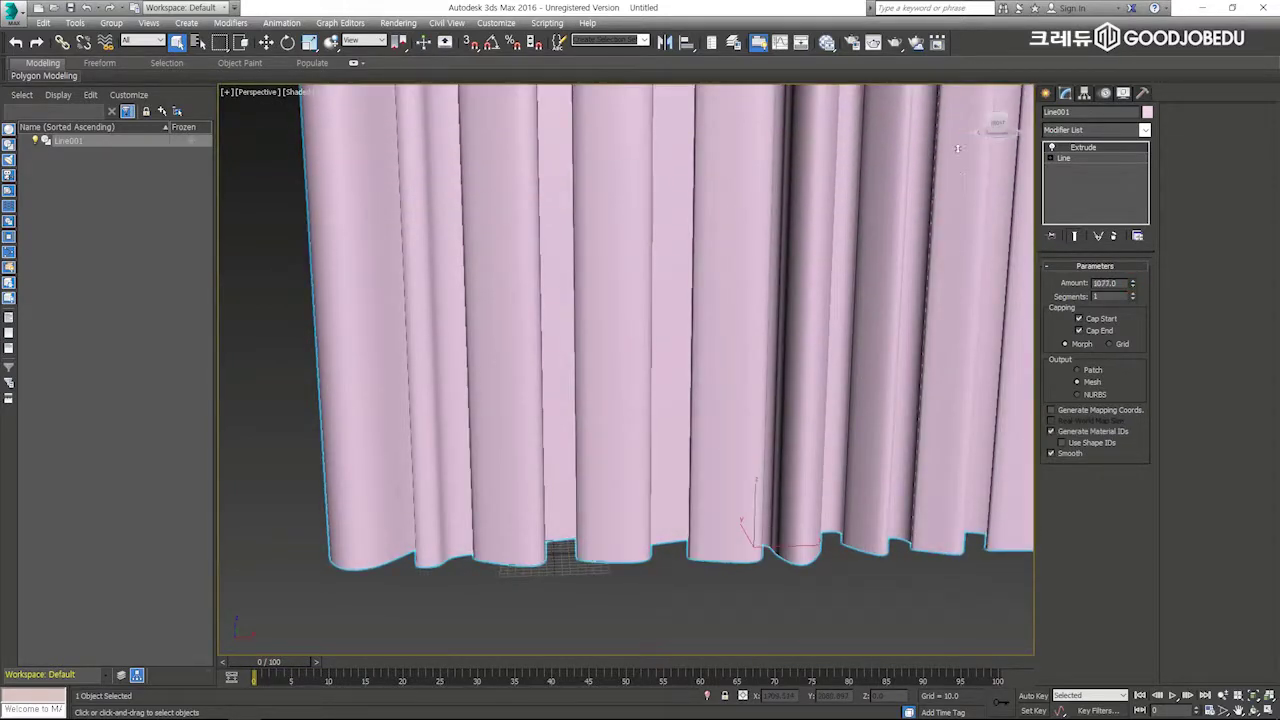
pyautogui.scroll(-10, 584, 294)
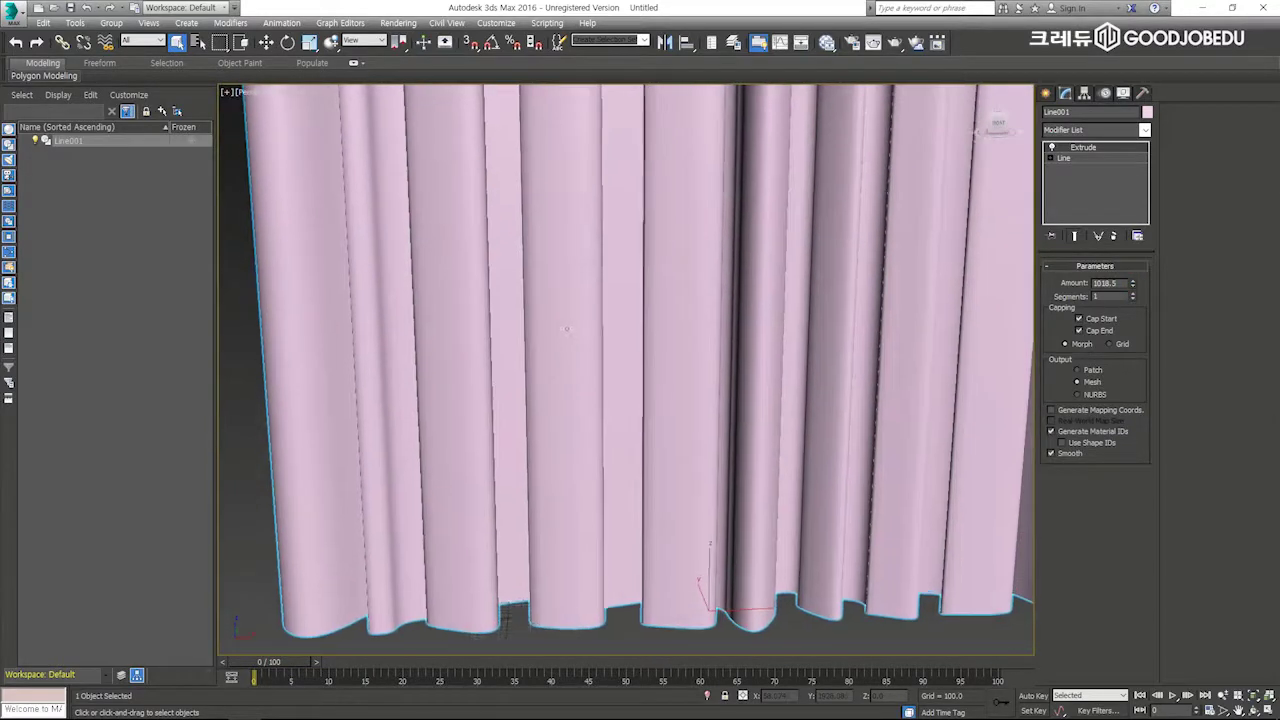
pyautogui.keyDown('alt'); pyautogui.moveTo(584, 292); pyautogui.dragTo(587, 283, button='middle'); pyautogui.keyUp('alt')
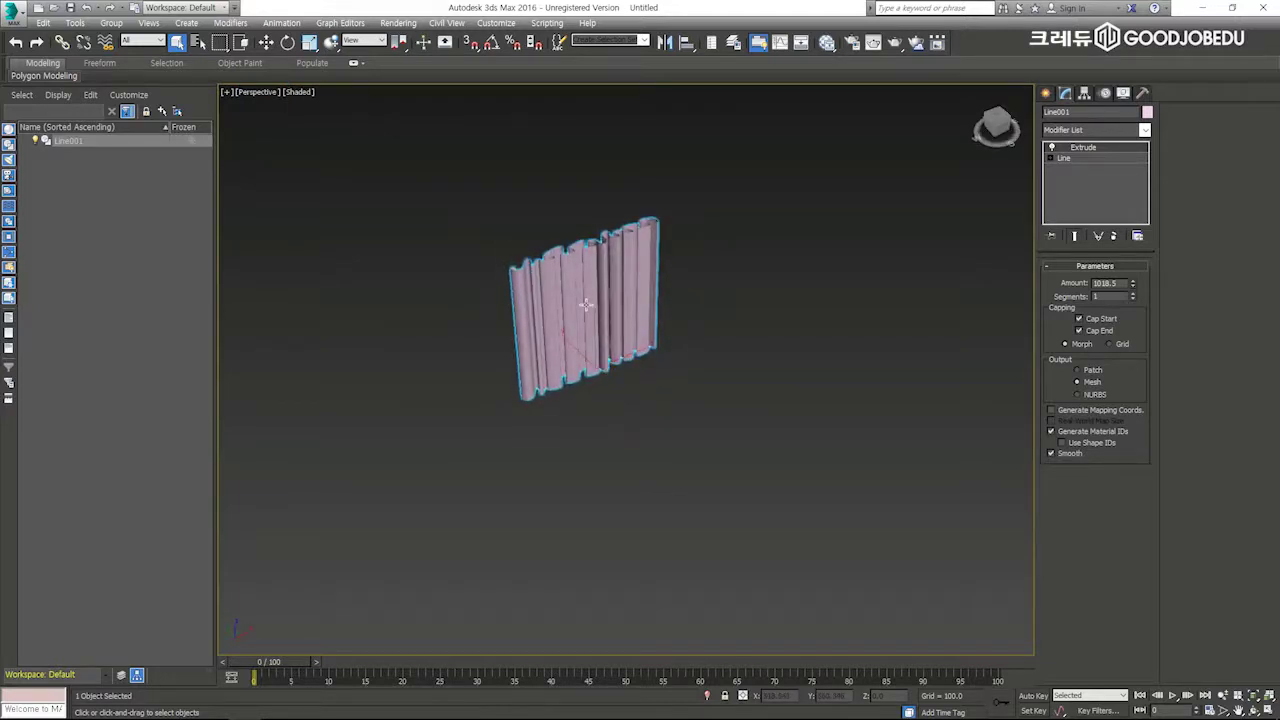
pyautogui.scroll(10, 586, 305)
# Step: Convert the extruded curtain to an Editable Poly and display its edged faces in the viewport
pyautogui.rightClick(591, 316)
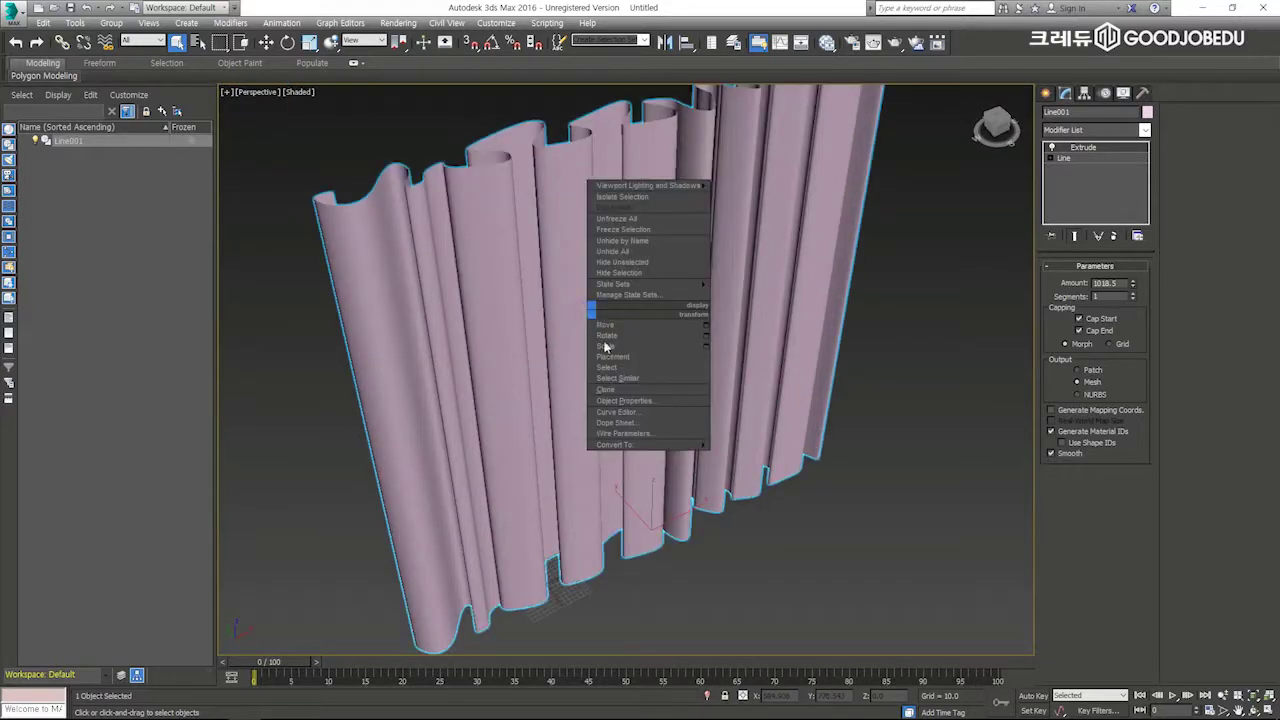
pyautogui.moveTo(698, 444)
pyautogui.click(739, 453)
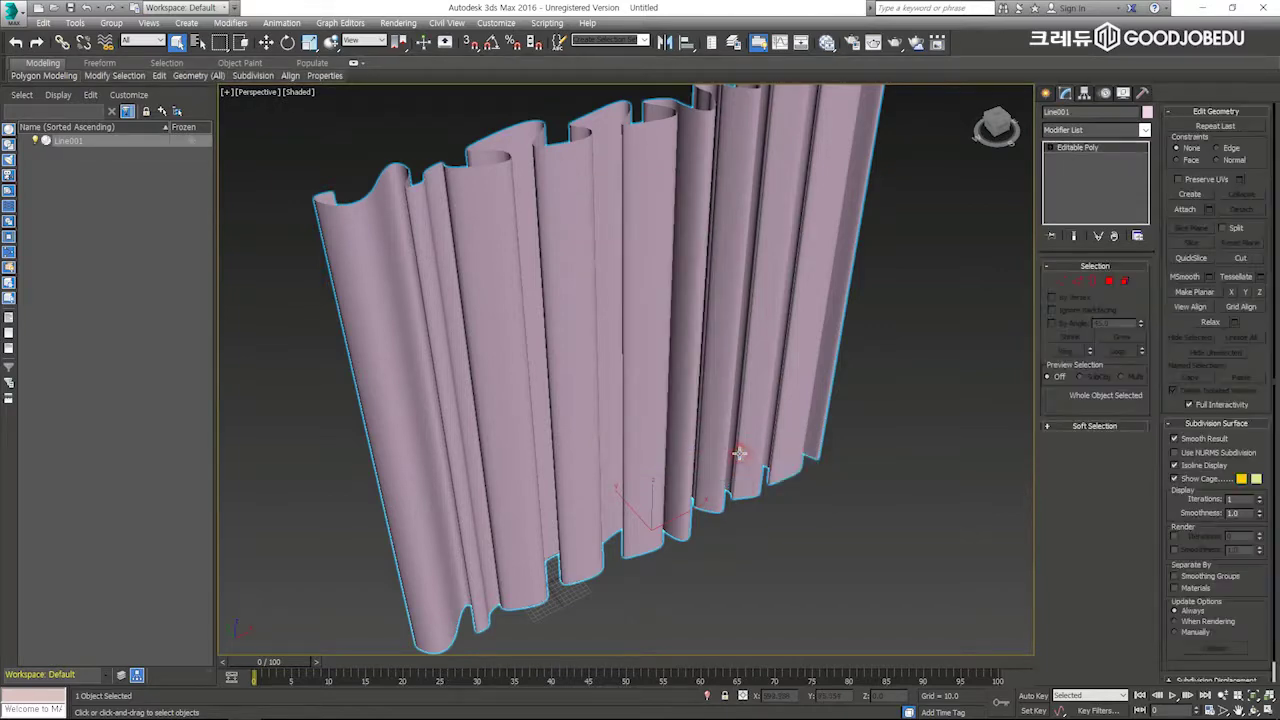
pyautogui.keyDown('alt'); pyautogui.moveTo(647, 437); pyautogui.dragTo(793, 353, button='middle'); pyautogui.keyUp('alt')
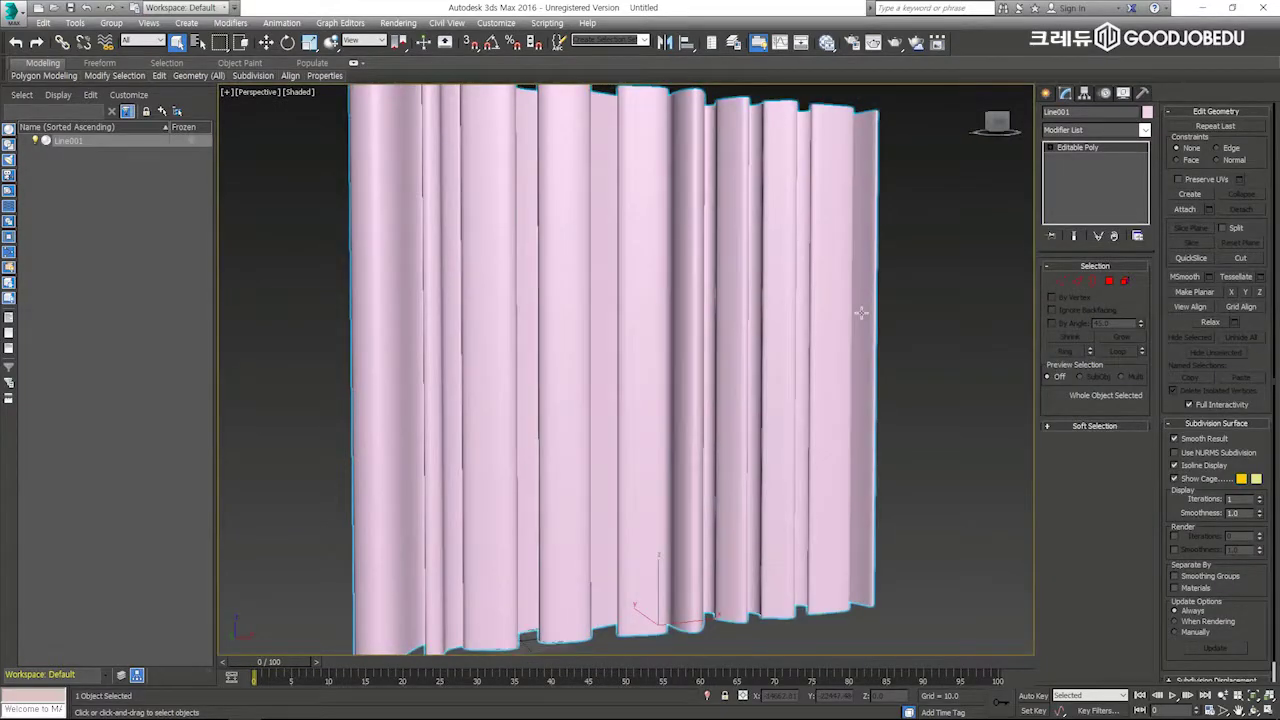
pyautogui.keyDown('alt'); pyautogui.moveTo(677, 313); pyautogui.dragTo(728, 318, button='middle'); pyautogui.keyUp('alt')
pyautogui.press('F4')
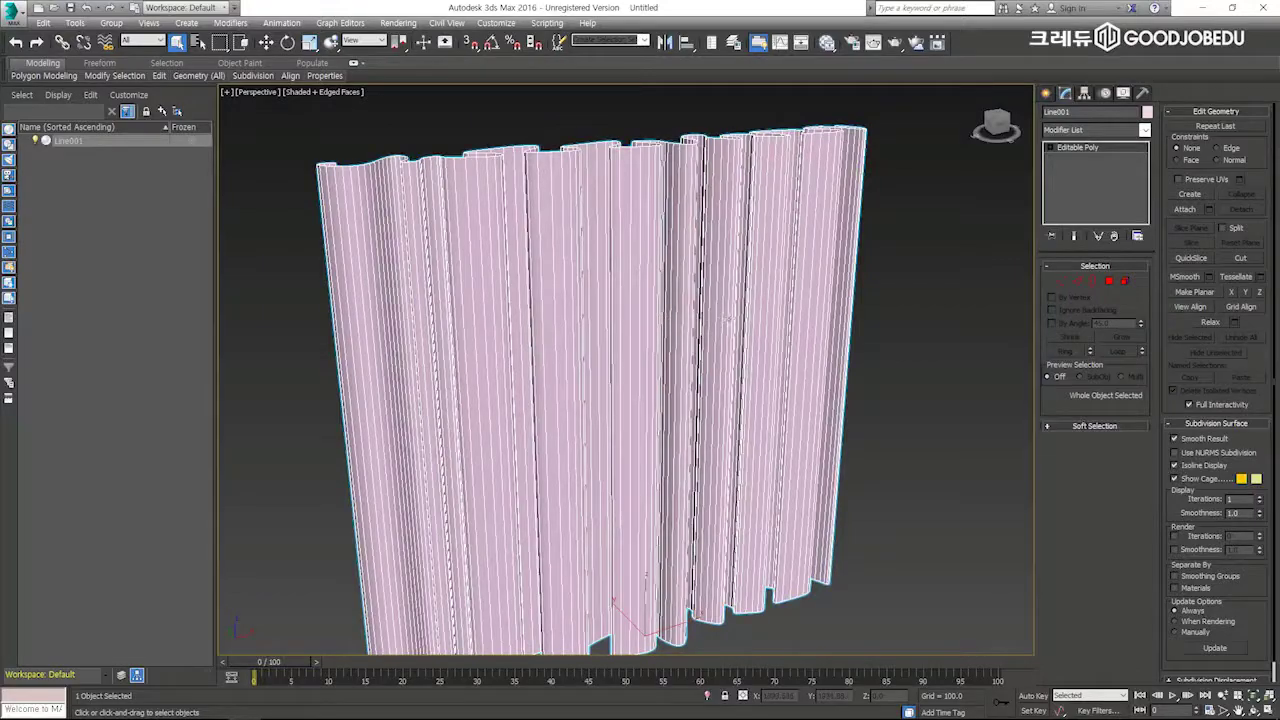
# Step: Select all vertical edges across the middle of the curtain at edge level
pyautogui.keyDown('alt'); pyautogui.moveTo(647, 325); pyautogui.dragTo(782, 312, button='middle'); pyautogui.keyUp('alt')
pyautogui.scroll(3, 811, 311)
pyautogui.scroll(-4, 790, 310)
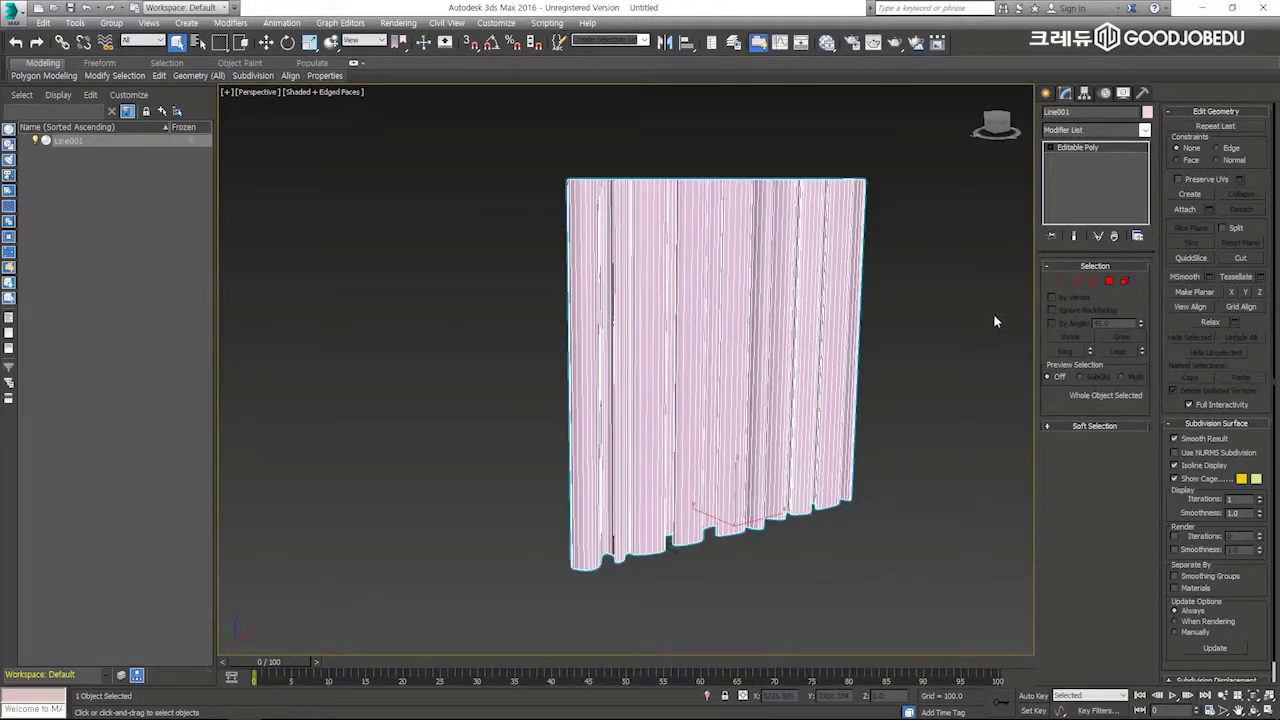
pyautogui.click(1076, 282)
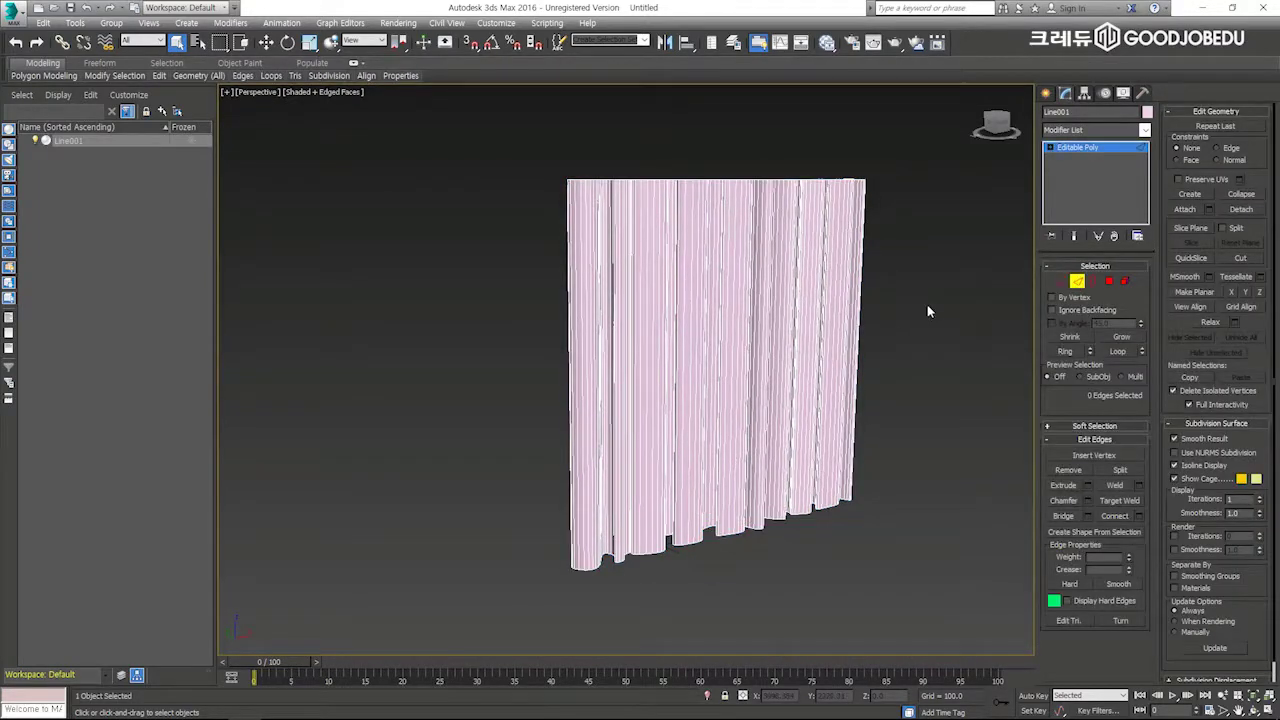
pyautogui.moveTo(934, 296); pyautogui.dragTo(427, 449)
pyautogui.keyDown('alt'); pyautogui.moveTo(610, 434); pyautogui.dragTo(650, 403, button='middle'); pyautogui.keyUp('alt')
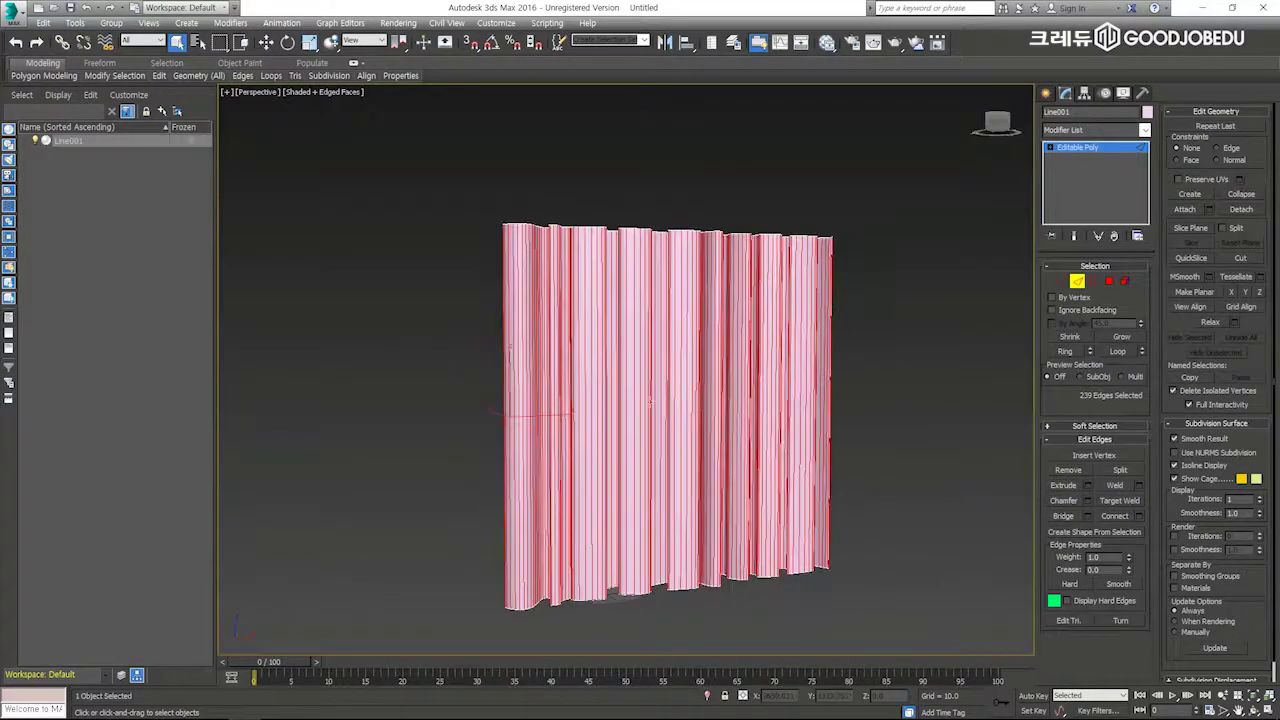
# Step: Connect the selected vertical edges with many evenly spaced horizontal segments and leave edge level
pyautogui.rightClick(657, 373)
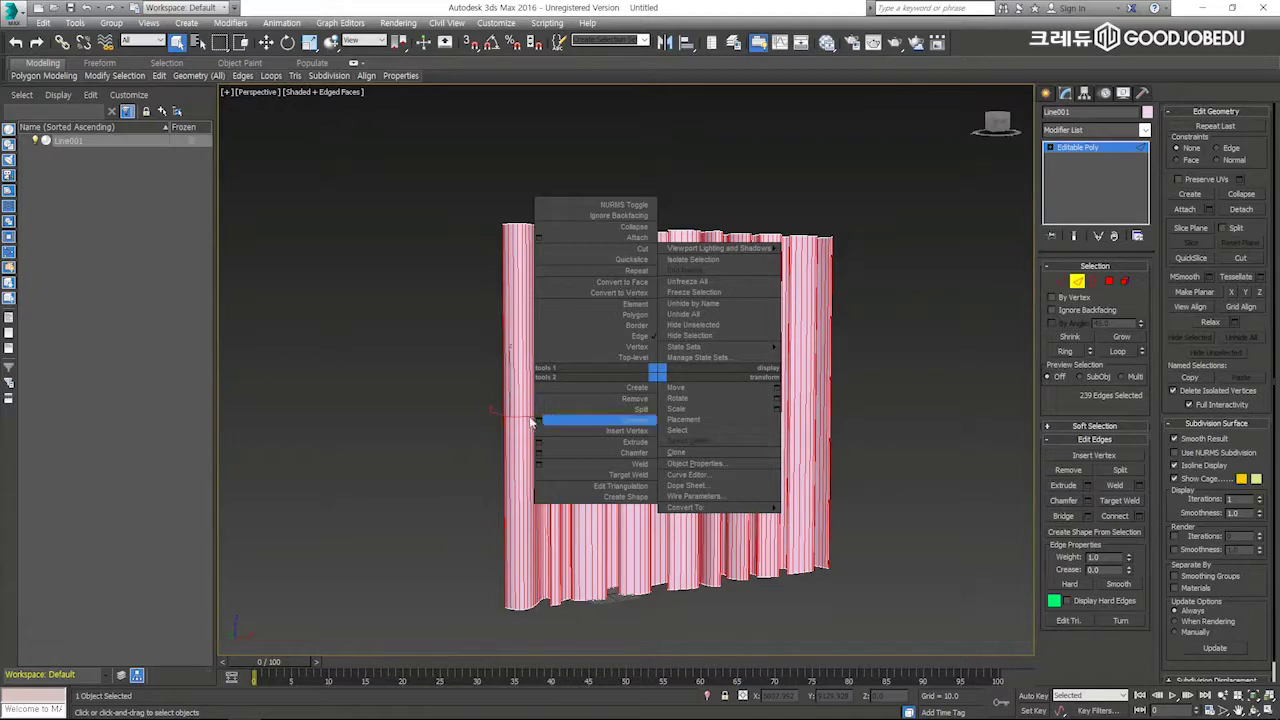
pyautogui.click(634, 420)
pyautogui.moveTo(634, 377); pyautogui.dragTo(646, 333)
pyautogui.click(633, 435)
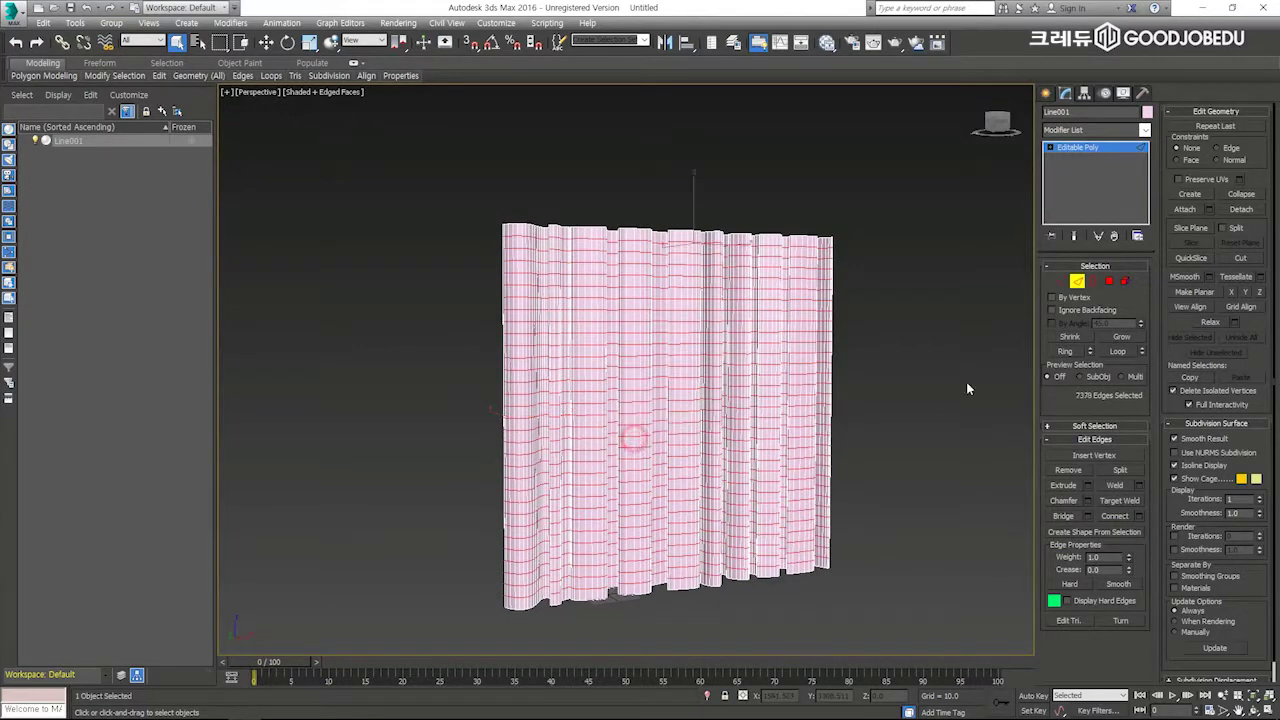
pyautogui.click(1076, 285)
# Step: Add a Noise modifier to the subdivided curtain
pyautogui.keyDown('alt'); pyautogui.moveTo(886, 334); pyautogui.dragTo(890, 280, button='middle'); pyautogui.keyUp('alt')
pyautogui.keyDown('alt'); pyautogui.moveTo(635, 430); pyautogui.dragTo(664, 406, button='middle'); pyautogui.keyUp('alt')
pyautogui.scroll(3, 664, 406)
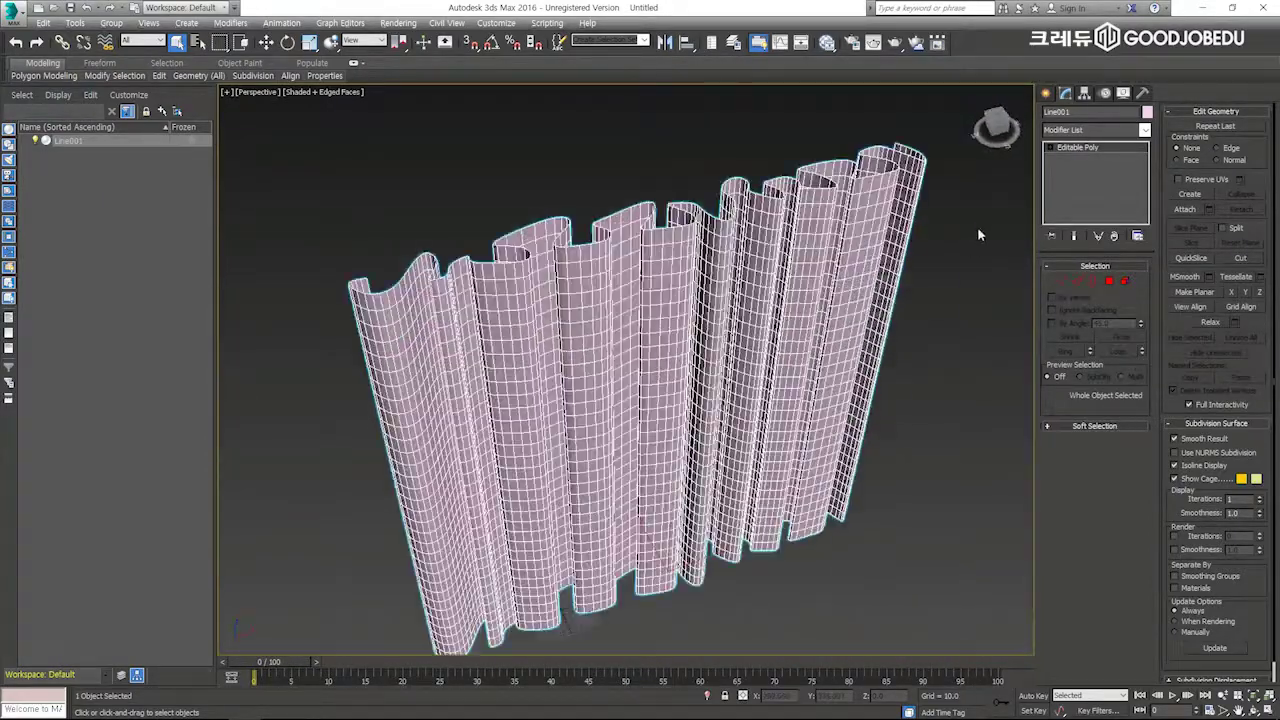
pyautogui.click(1079, 132)
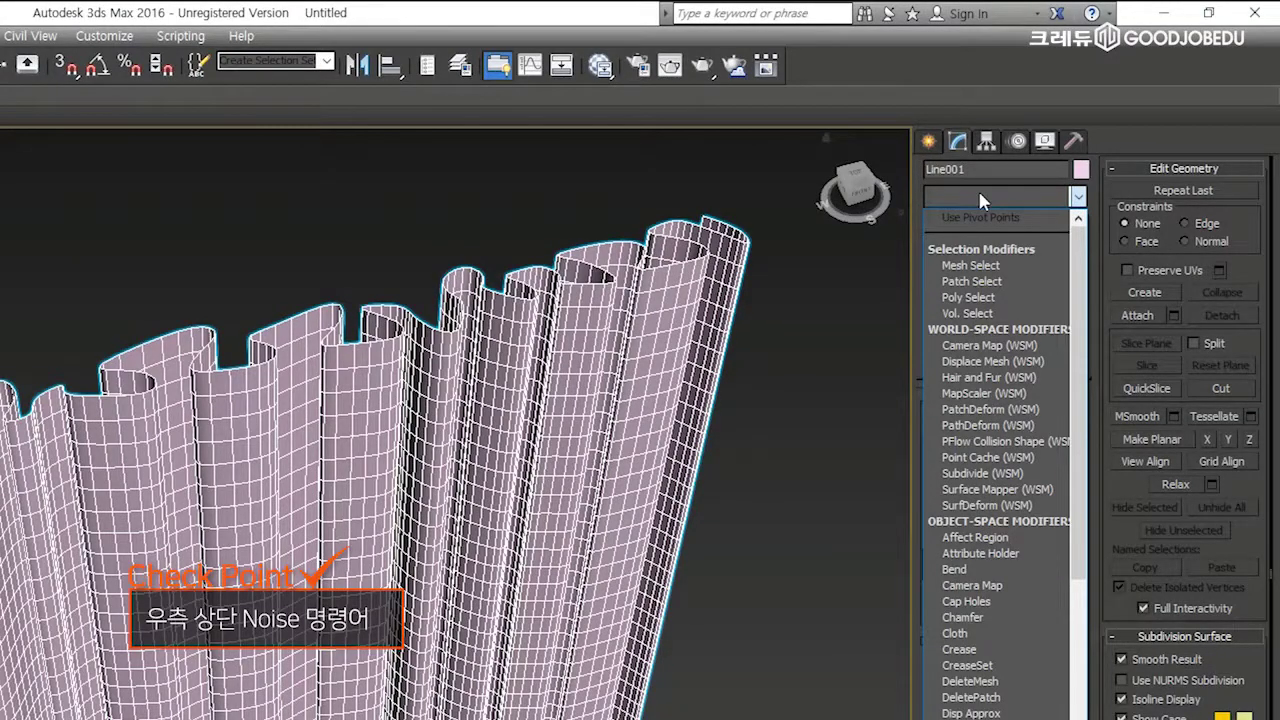
pyautogui.scroll(-2, 980, 201)
pyautogui.press('n')
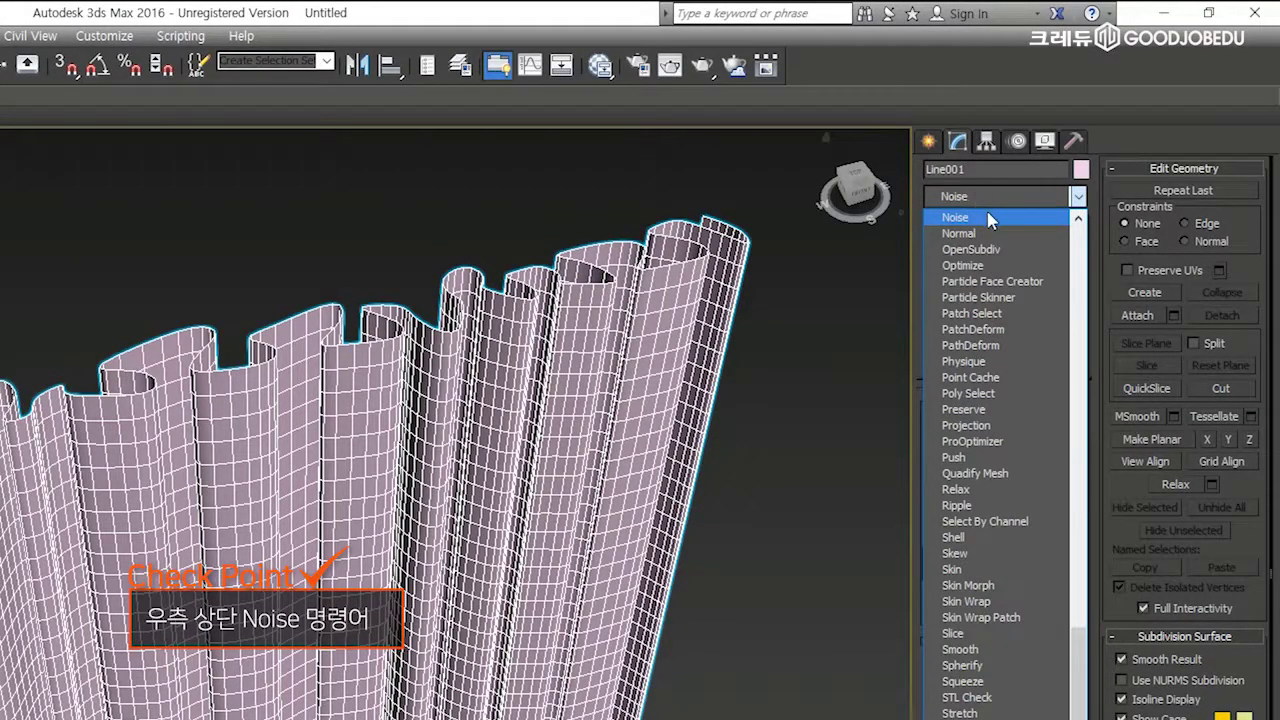
pyautogui.click(993, 219)
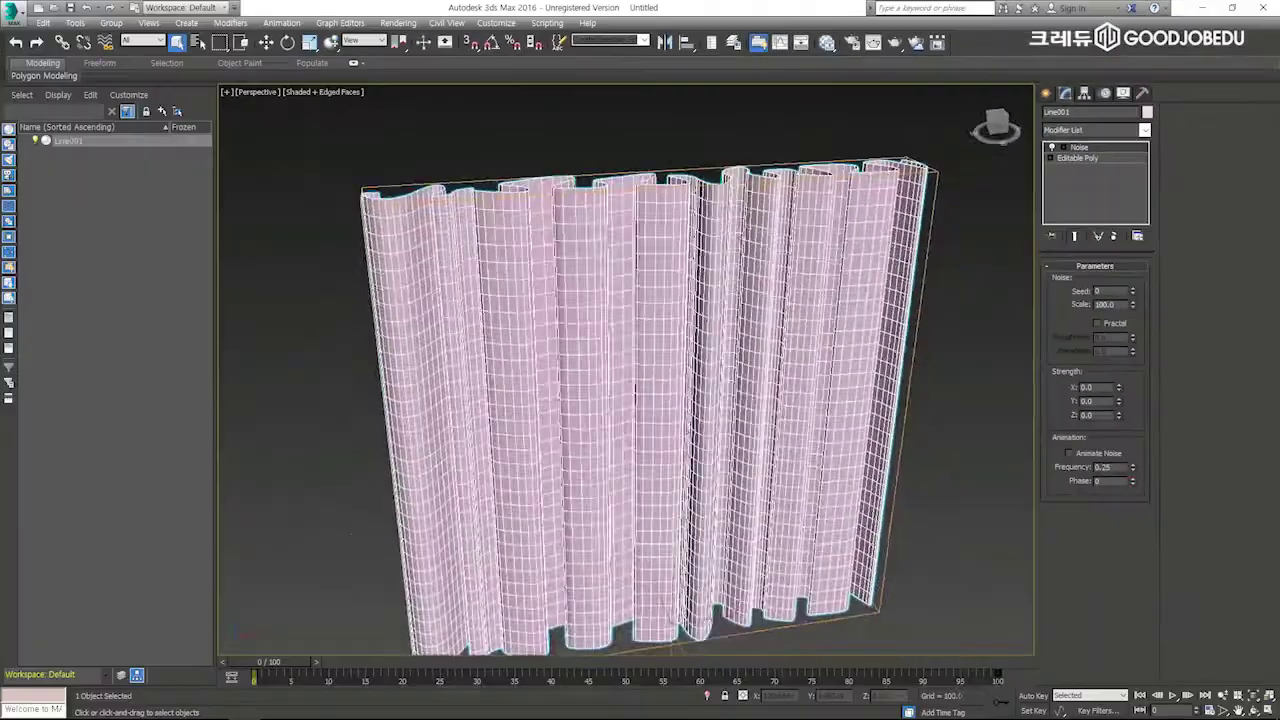
# Step: Set the Noise modifier's Y strength to about 19.7
pyautogui.keyDown('alt'); pyautogui.moveTo(730, 260); pyautogui.dragTo(760, 298, button='middle'); pyautogui.keyUp('alt')
pyautogui.press('w')
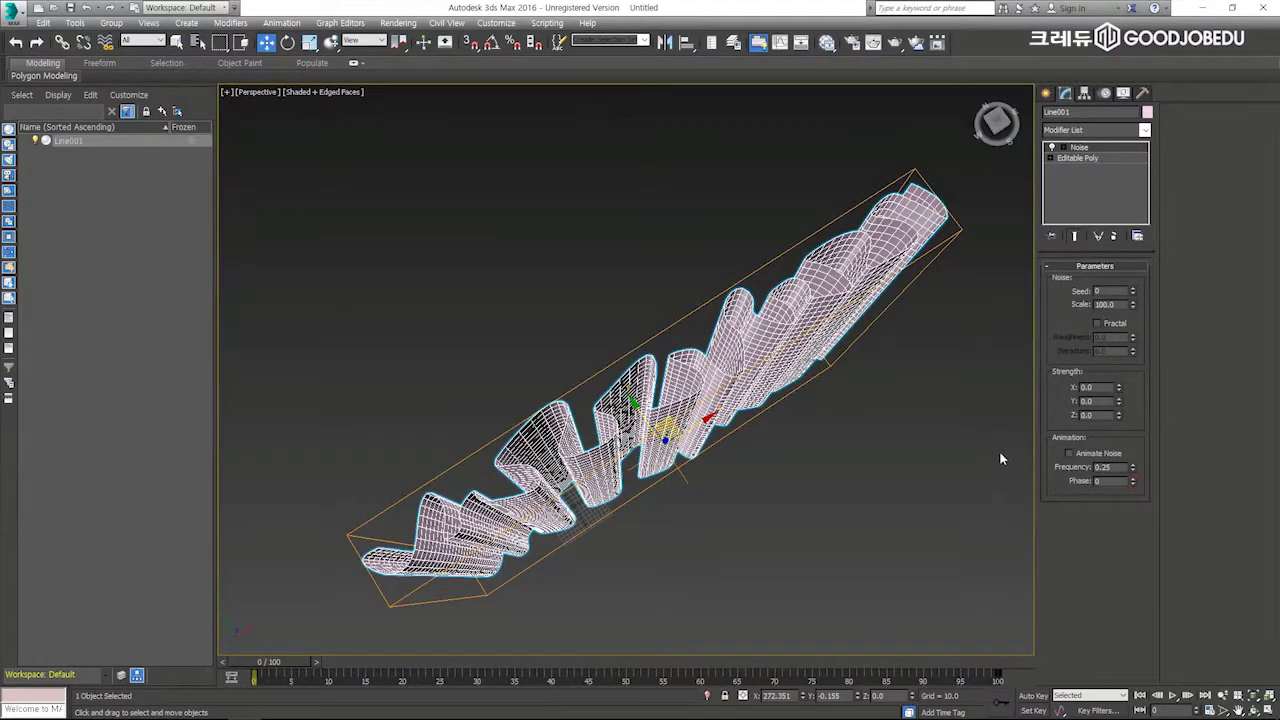
pyautogui.moveTo(1119, 400); pyautogui.dragTo(769, 510)
pyautogui.keyDown('alt'); pyautogui.moveTo(769, 510); pyautogui.dragTo(735, 419, button='middle'); pyautogui.keyUp('alt')
pyautogui.scroll(-3, 704, 422)
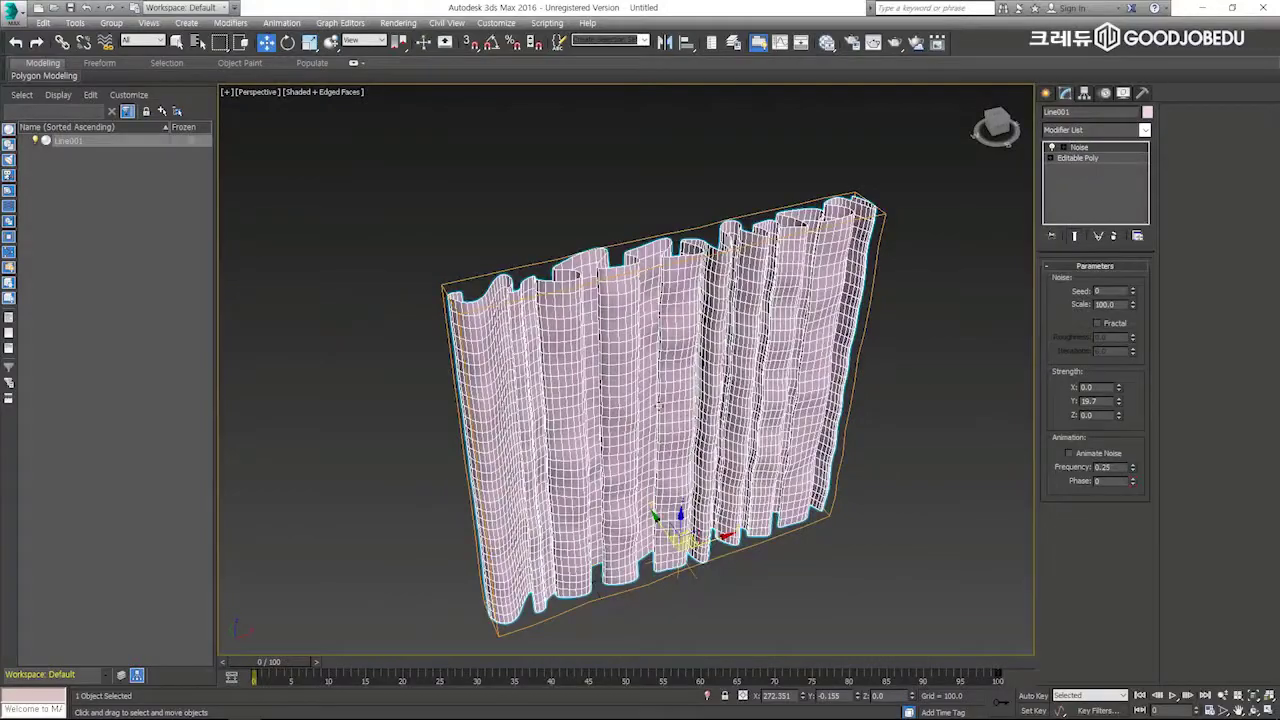
# Step: Set the Noise modifier's Y strength to exactly 20
pyautogui.scroll(5, 660, 394)
pyautogui.keyDown('alt'); pyautogui.moveTo(722, 357); pyautogui.dragTo(790, 318, button='middle'); pyautogui.keyUp('alt')
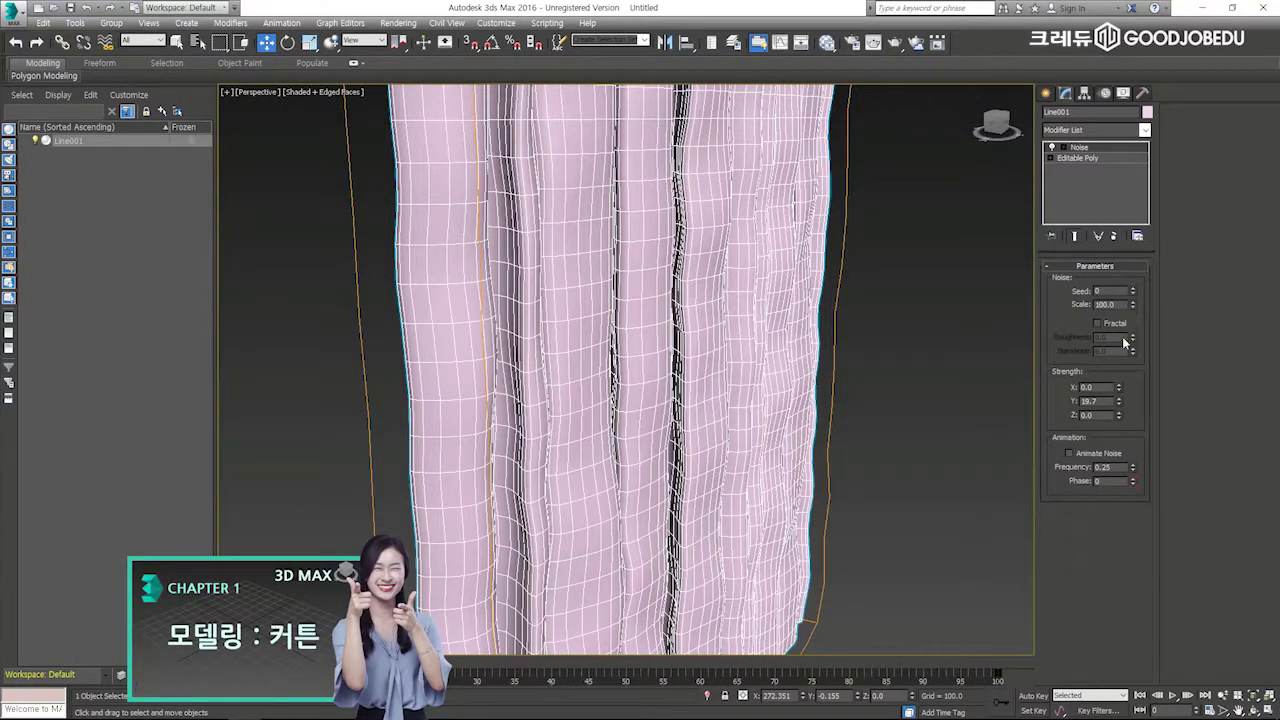
pyautogui.scroll(-6, 703, 314)
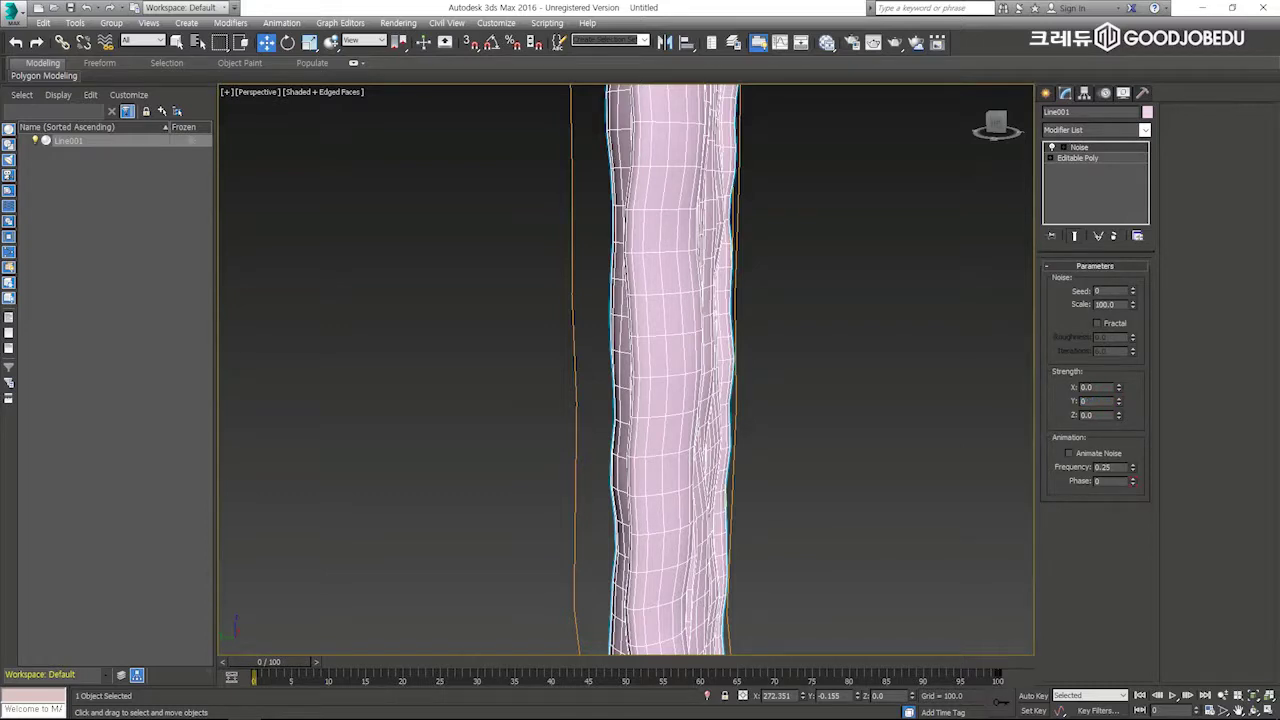
pyautogui.press('Return')
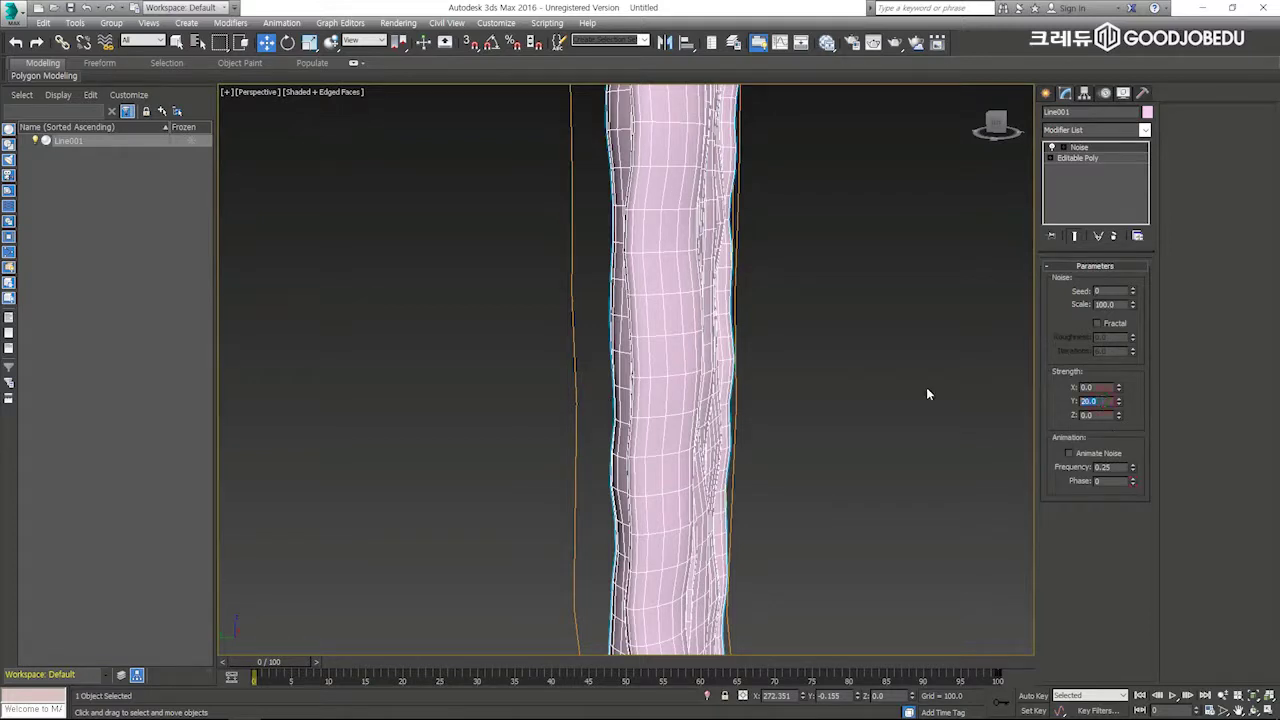
# Step: Set the Noise modifier's Y strength to 50
pyautogui.click(1096, 416)
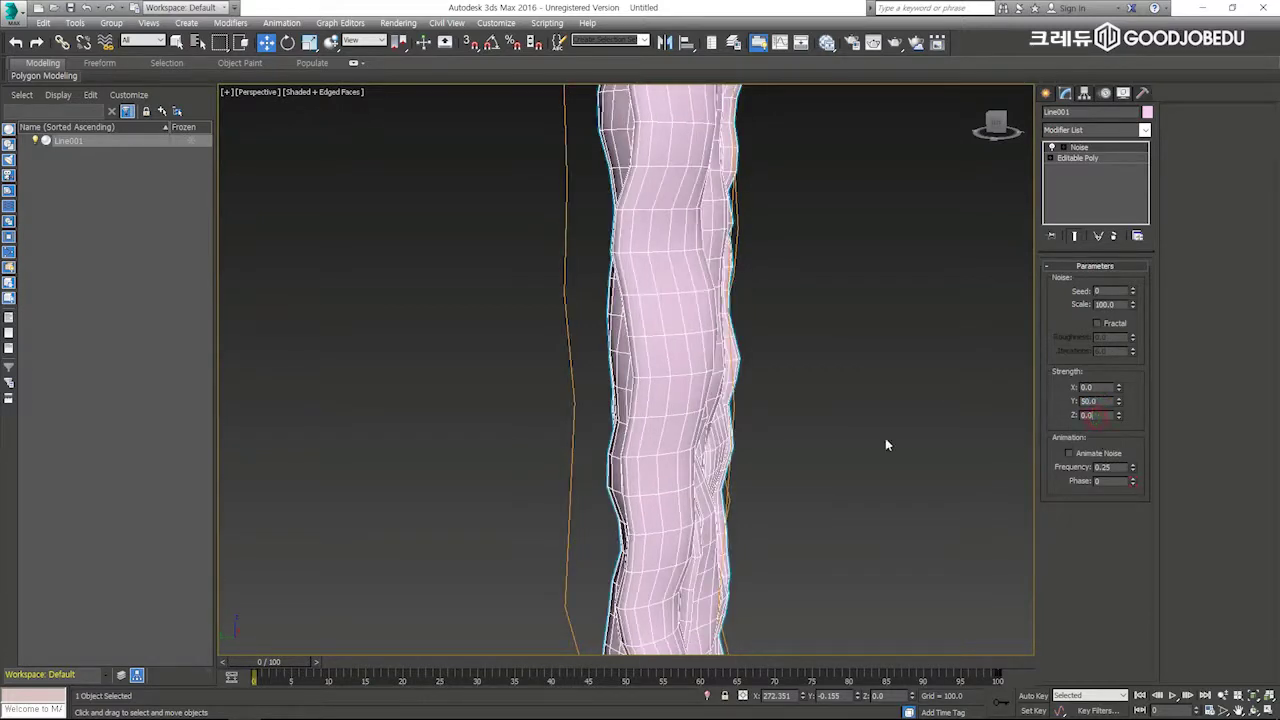
pyautogui.write('3')
pyautogui.press('Return')
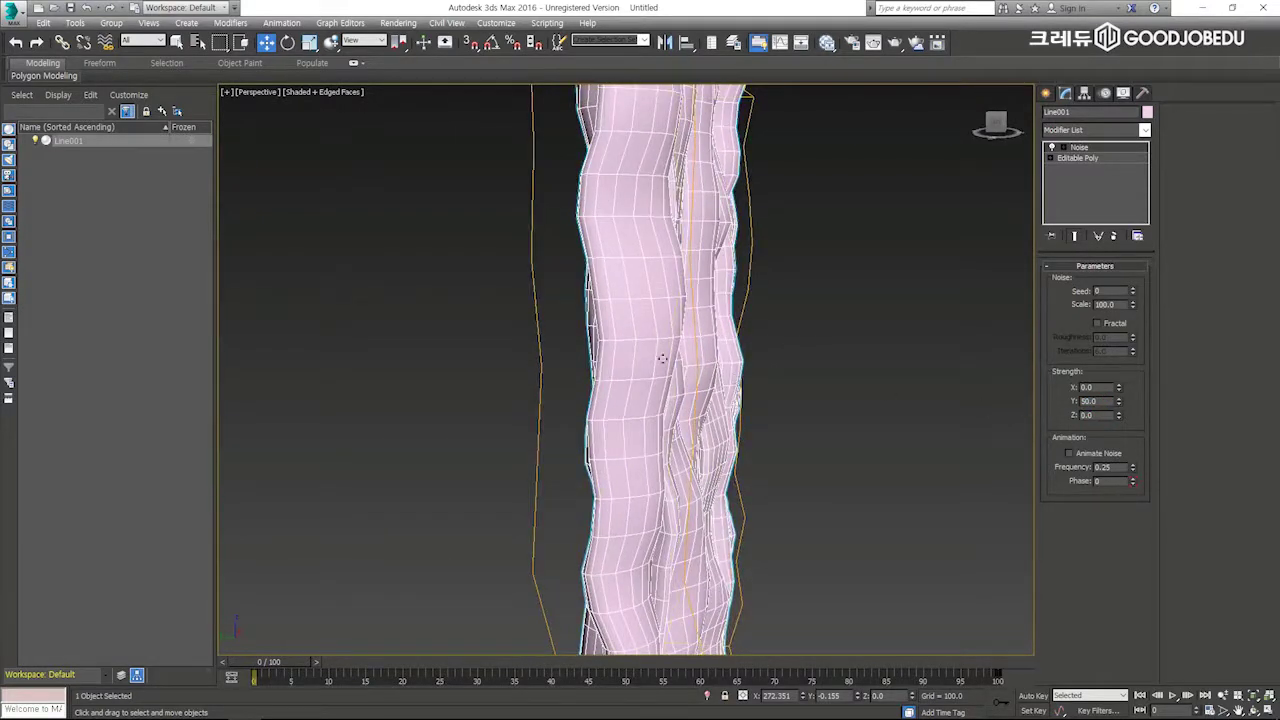
# Step: Raise the Noise modifier's scale to about 184 and check the curtain's folds up close
pyautogui.keyDown('alt'); pyautogui.moveTo(690, 298); pyautogui.dragTo(733, 353, button='middle'); pyautogui.keyUp('alt')
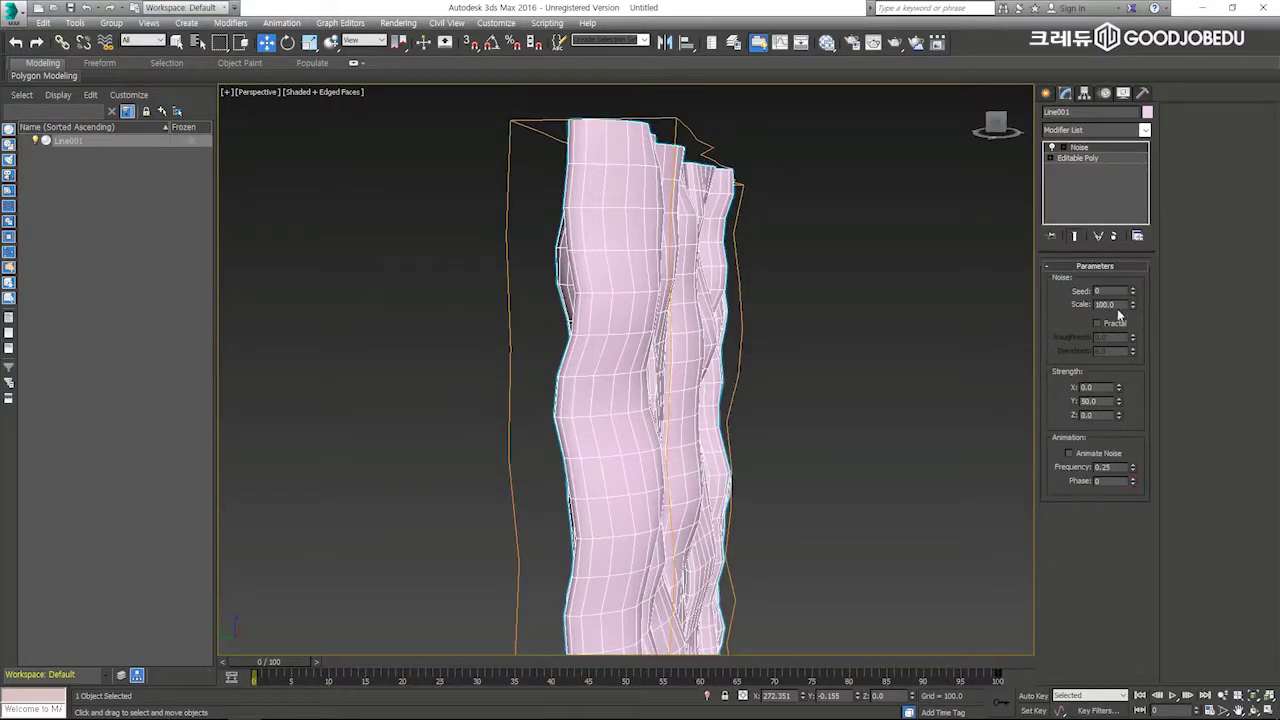
pyautogui.keyDown('alt'); pyautogui.moveTo(860, 329); pyautogui.dragTo(821, 422, button='middle'); pyautogui.keyUp('alt')
pyautogui.scroll(-5, 905, 283)
pyautogui.scroll(3, 826, 353)
pyautogui.scroll(4, 765, 302)
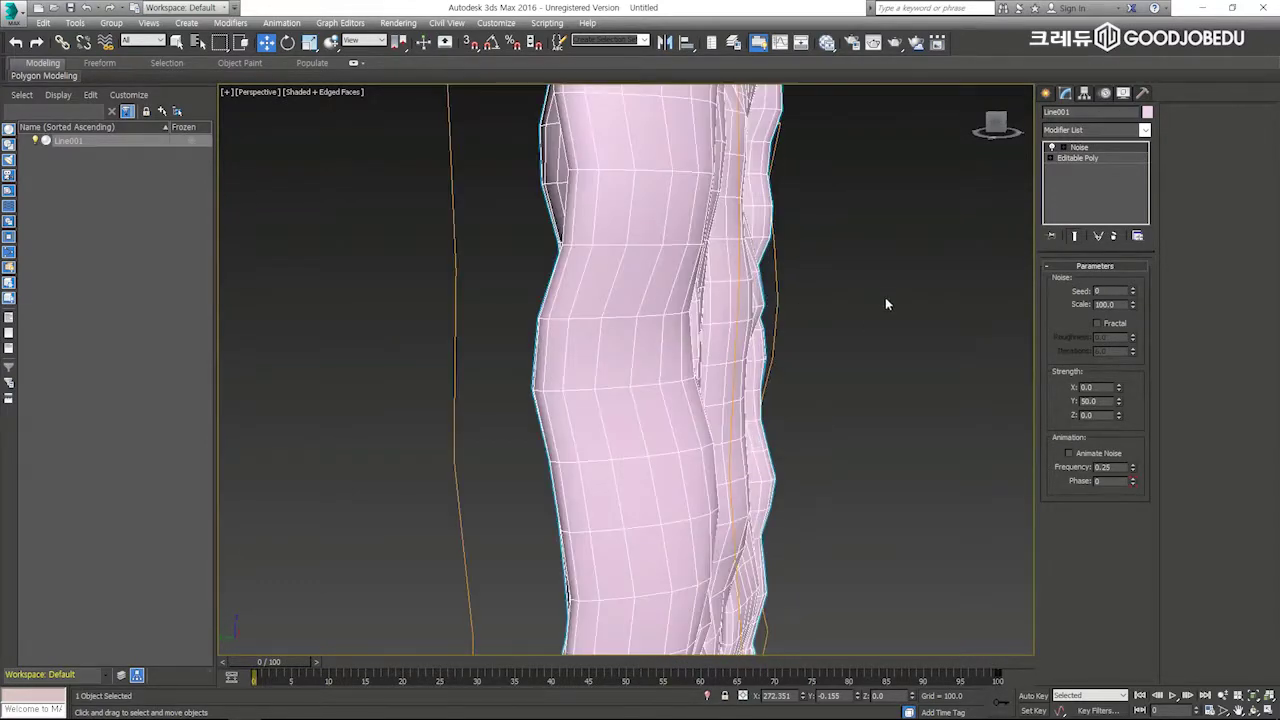
pyautogui.scroll(-2, 851, 306)
pyautogui.moveTo(1133, 307); pyautogui.dragTo(1133, 235)
pyautogui.keyDown('alt'); pyautogui.moveTo(920, 370); pyautogui.dragTo(954, 355, button='middle'); pyautogui.keyUp('alt')
pyautogui.scroll(3, 980, 386)
pyautogui.moveTo(1012, 327); pyautogui.dragTo(1008, 289, button='middle')
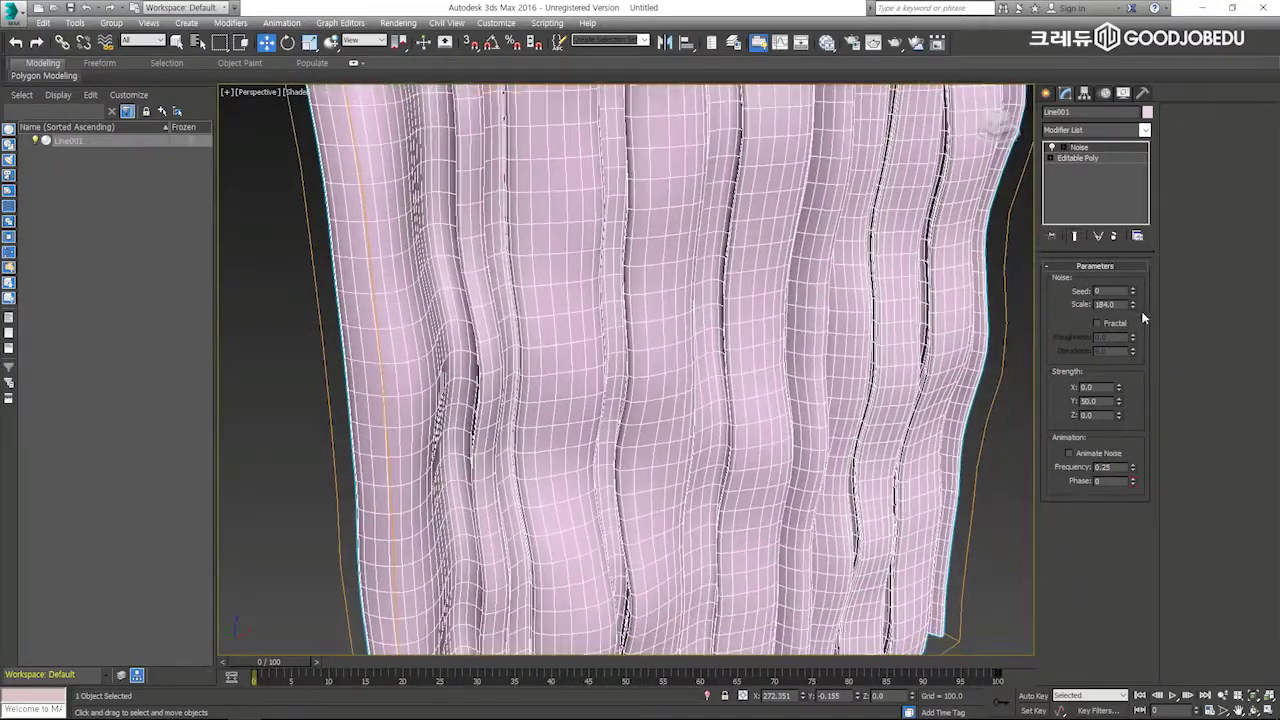
# Step: Raise the Noise modifier's scale to about 292.56 for broader, softer waves
pyautogui.moveTo(1133, 306); pyautogui.dragTo(1131, 255)
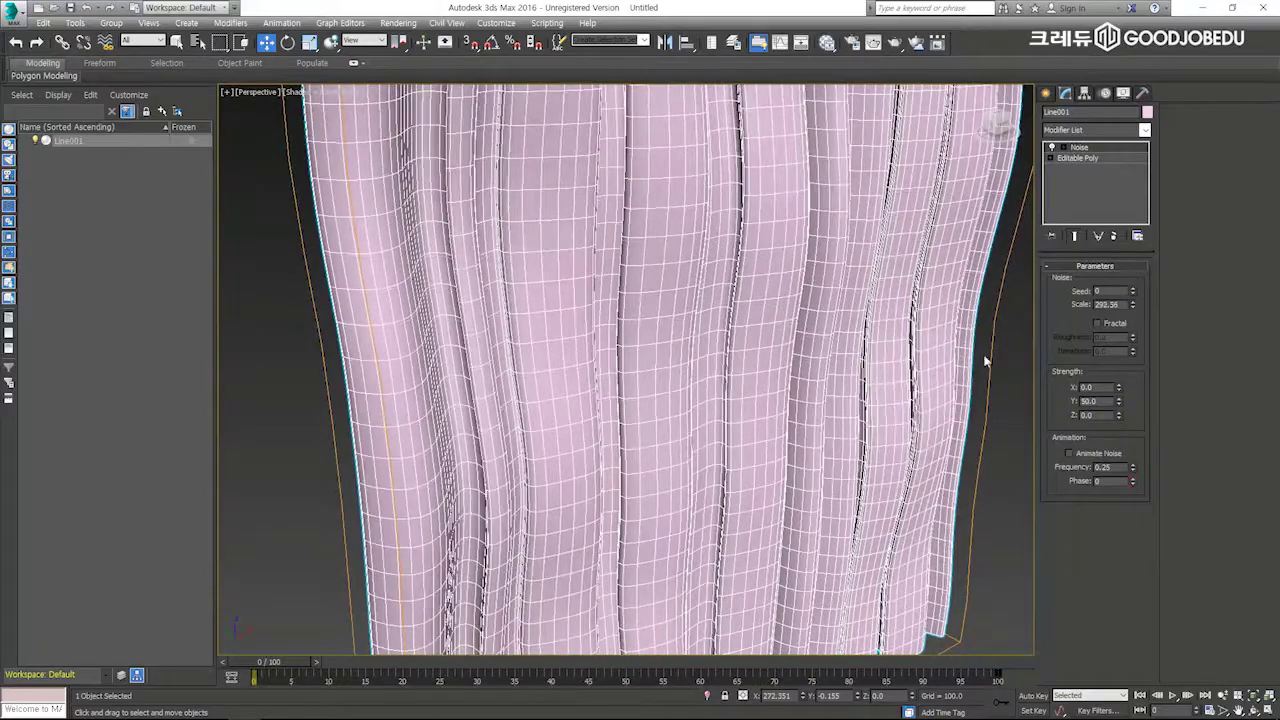
pyautogui.keyDown('alt'); pyautogui.moveTo(916, 308); pyautogui.dragTo(970, 285, button='middle'); pyautogui.keyUp('alt')
pyautogui.scroll(-4, 898, 308)
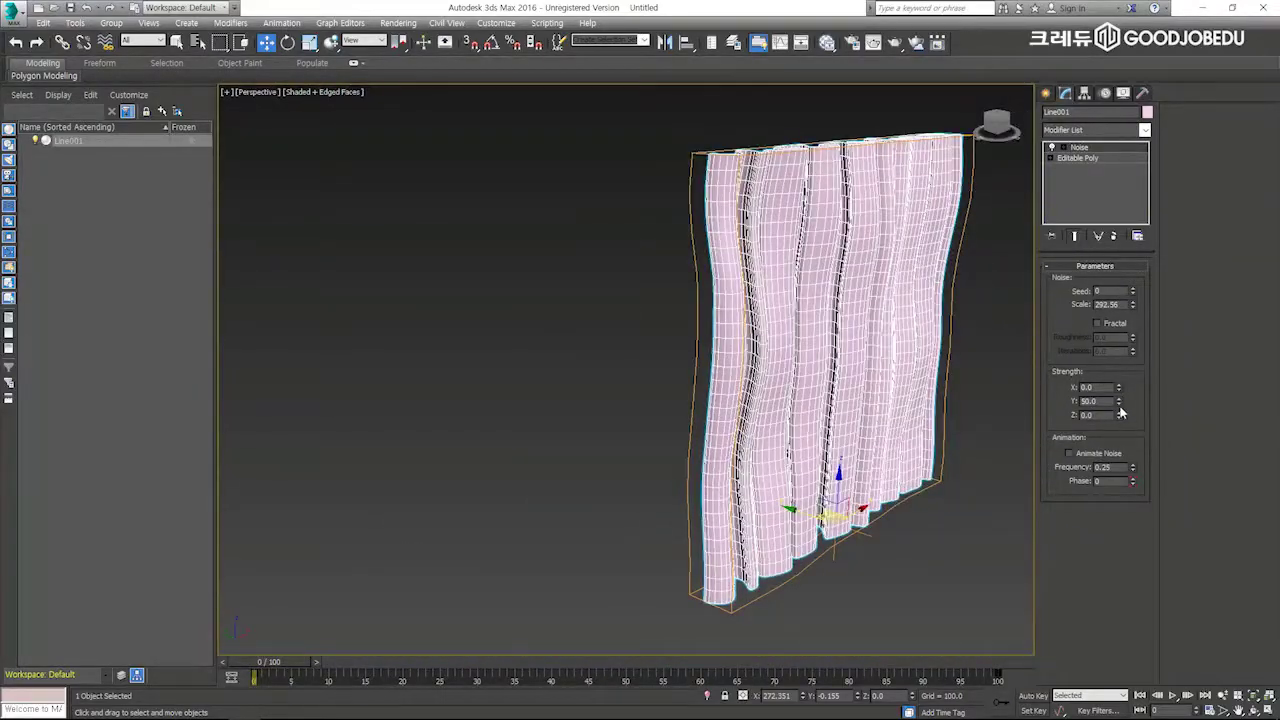
# Step: Set the Noise modifier's Y strength to 35 and check the curtain from several angles
pyautogui.moveTo(1119, 405); pyautogui.dragTo(1125, 423)
pyautogui.keyDown('alt'); pyautogui.moveTo(886, 361); pyautogui.dragTo(609, 317, button='middle'); pyautogui.keyUp('alt')
pyautogui.scroll(3, 638, 355)
pyautogui.scroll(3, 637, 354)
pyautogui.scroll(-5, 643, 349)
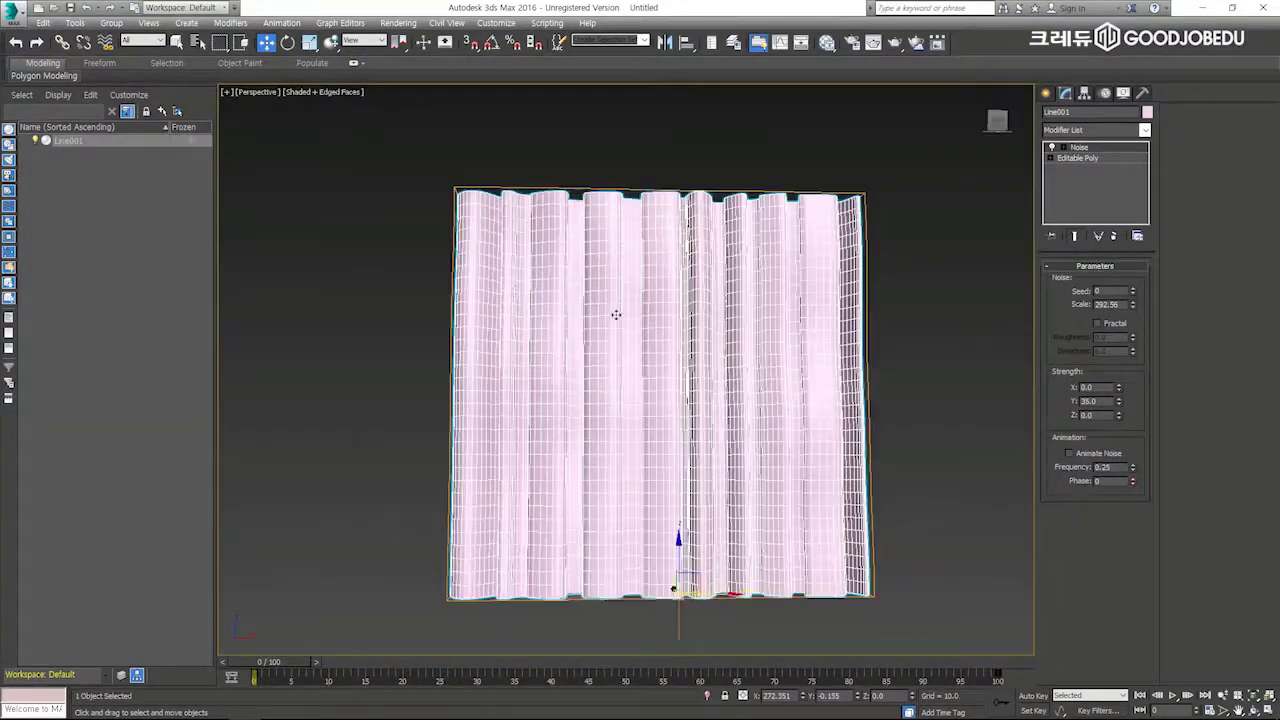
pyautogui.keyDown('alt'); pyautogui.moveTo(720, 286); pyautogui.dragTo(464, 272, button='middle'); pyautogui.keyUp('alt')
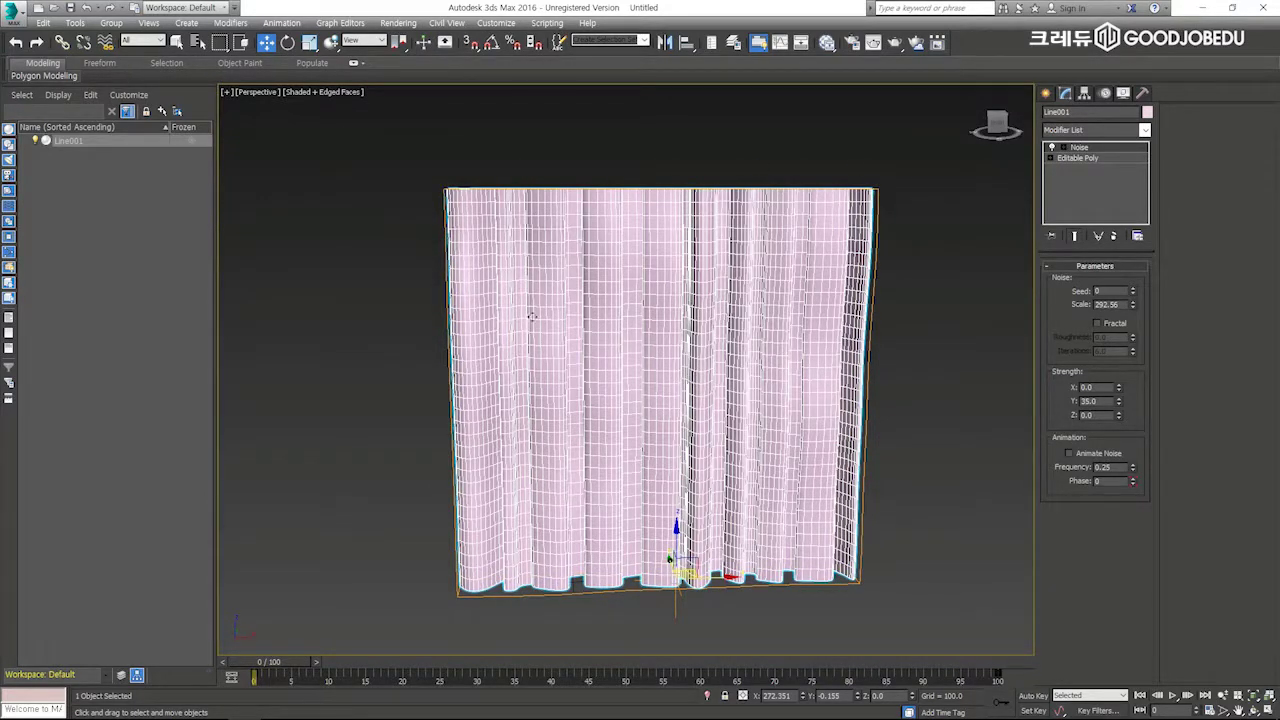
pyautogui.keyDown('alt'); pyautogui.moveTo(632, 316); pyautogui.dragTo(811, 338, button='middle'); pyautogui.keyUp('alt')
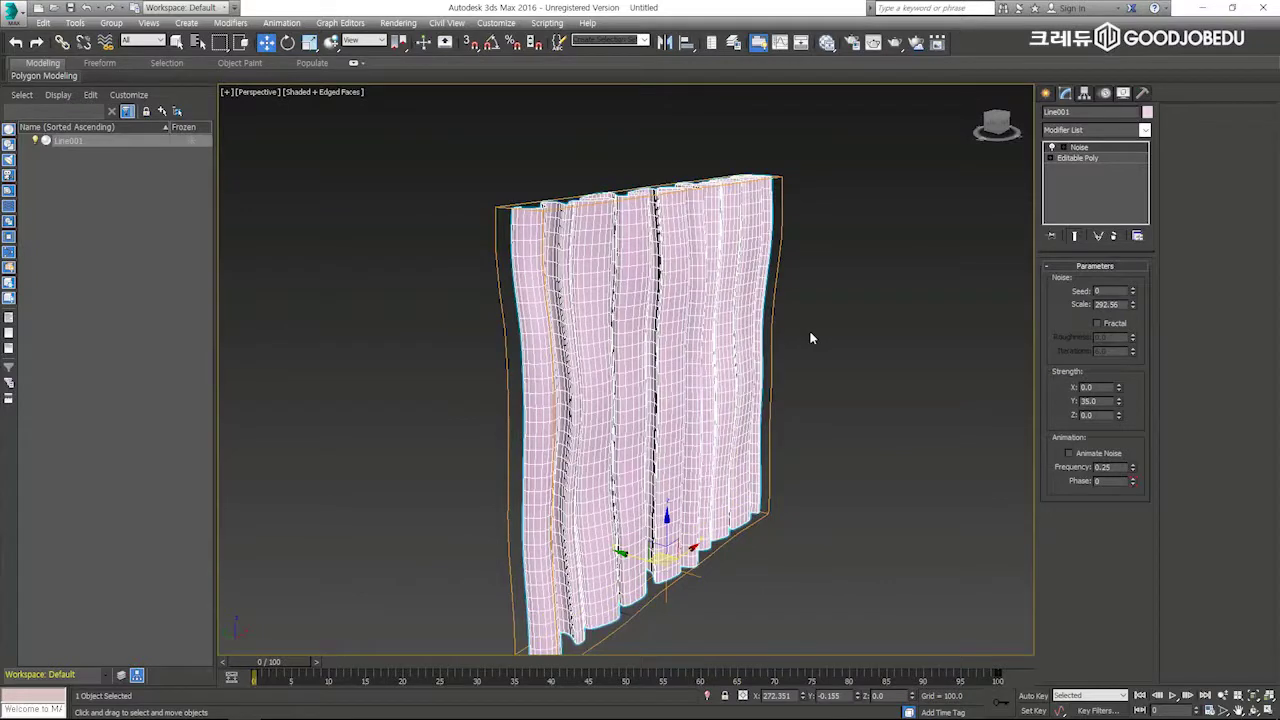
# Step: Add an FFD 4x4x4 modifier to the curtain and expand its sub-object levels
pyautogui.click(1075, 133)
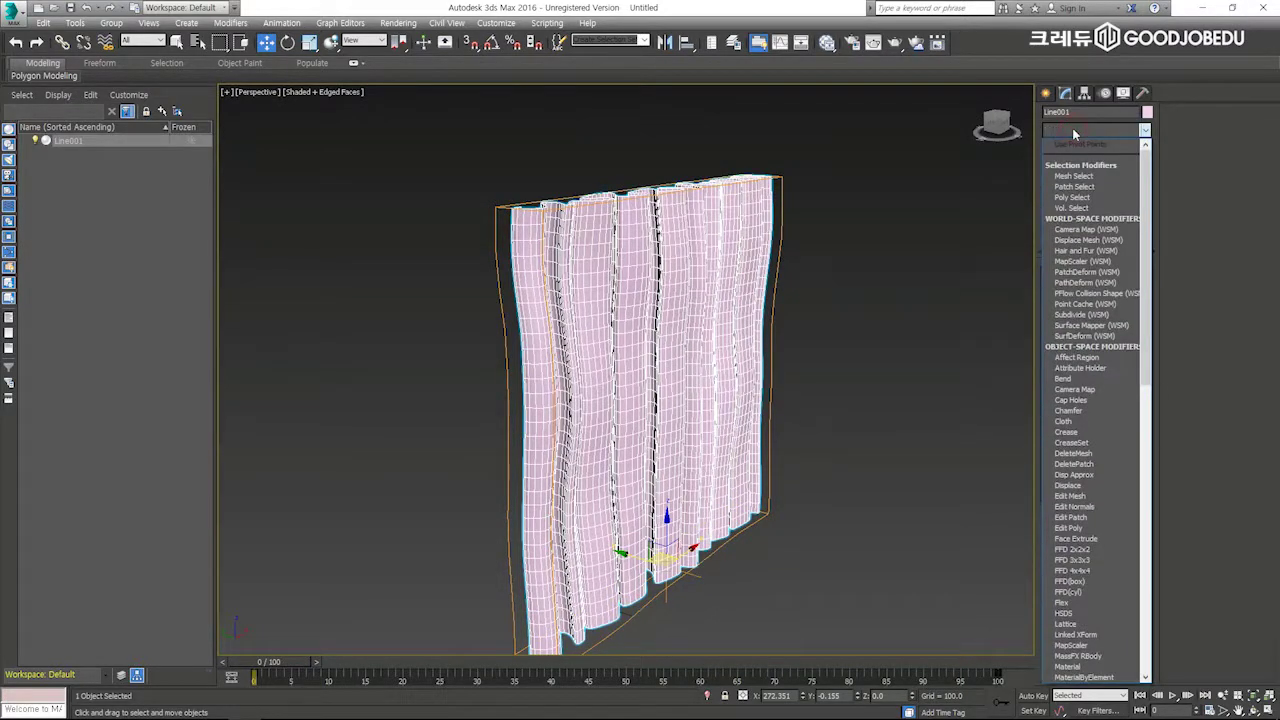
pyautogui.press('f')
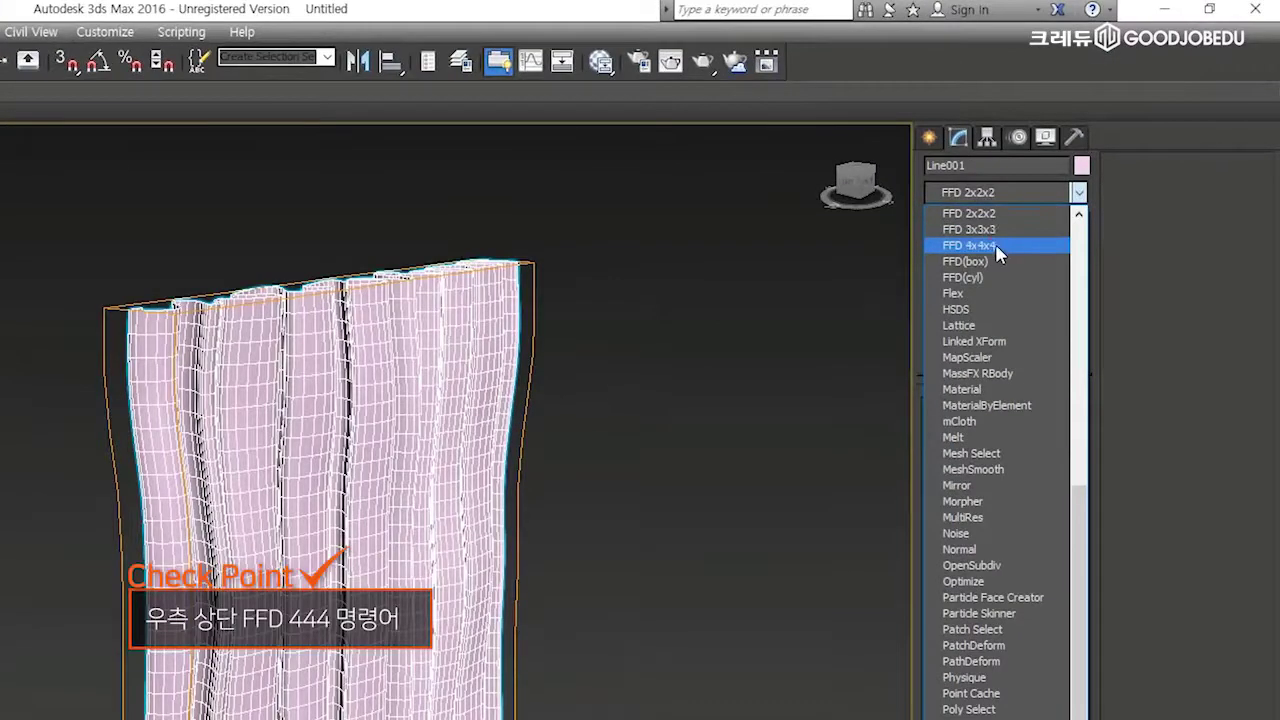
pyautogui.click(1090, 166)
pyautogui.keyDown('alt'); pyautogui.moveTo(675, 378); pyautogui.dragTo(580, 411, button='middle'); pyautogui.keyUp('alt')
pyautogui.click(956, 218)
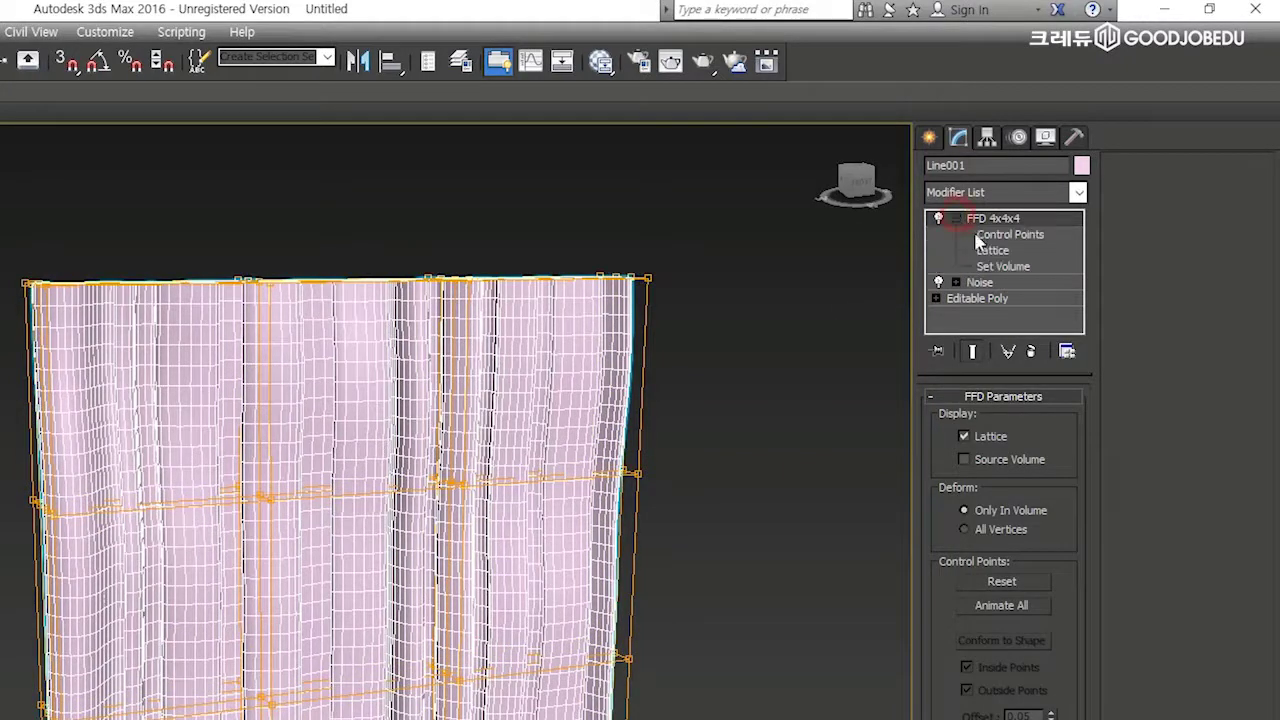
# Step: Activate the FFD lattice's control points and select the top row of points
pyautogui.click(1005, 234)
pyautogui.click(1012, 219)
pyautogui.click(1012, 234)
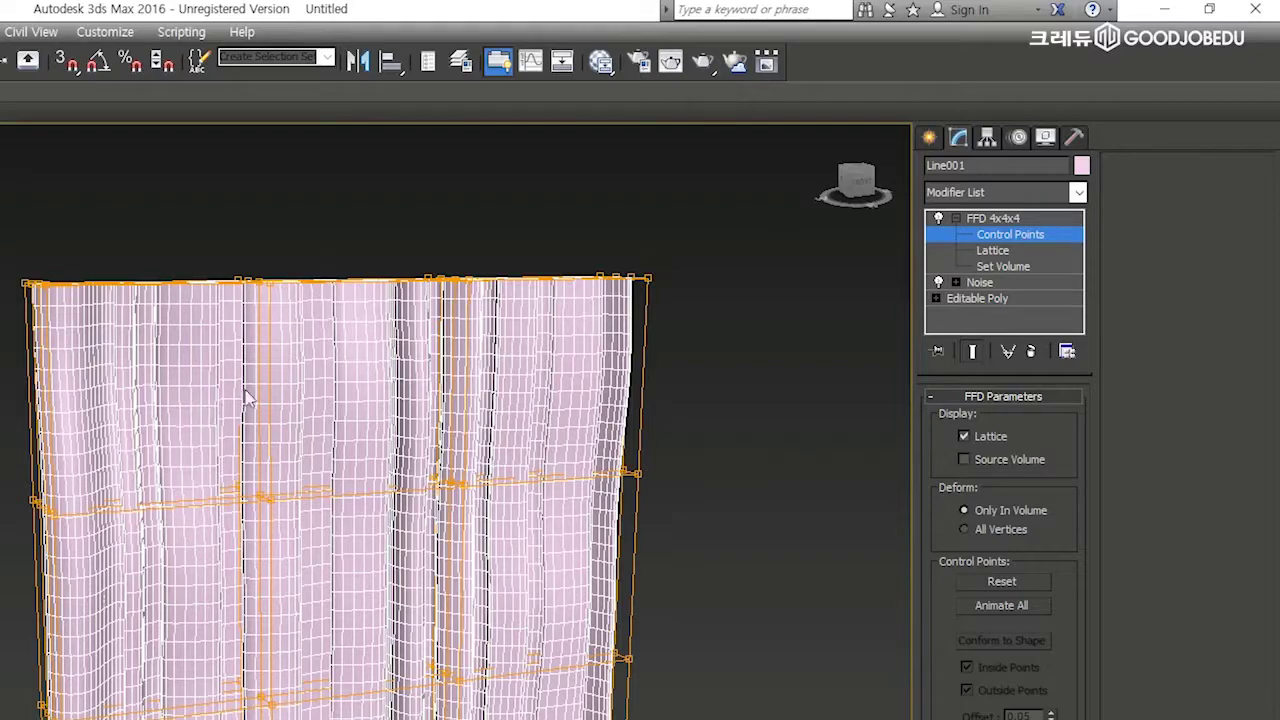
pyautogui.scroll(-3, 343, 391)
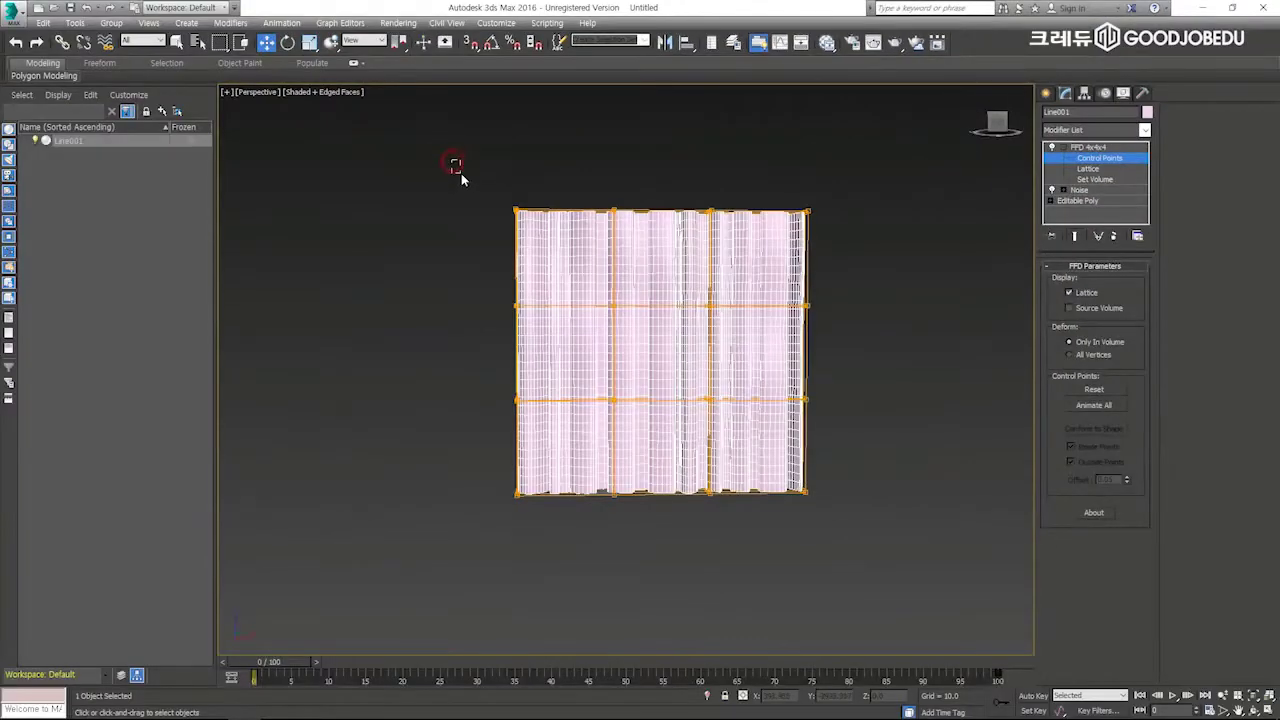
pyautogui.moveTo(455, 163); pyautogui.dragTo(877, 230)
pyautogui.keyDown('alt'); pyautogui.moveTo(594, 247); pyautogui.dragTo(579, 296, button='middle'); pyautogui.keyUp('alt')
pyautogui.scroll(6, 524, 246)
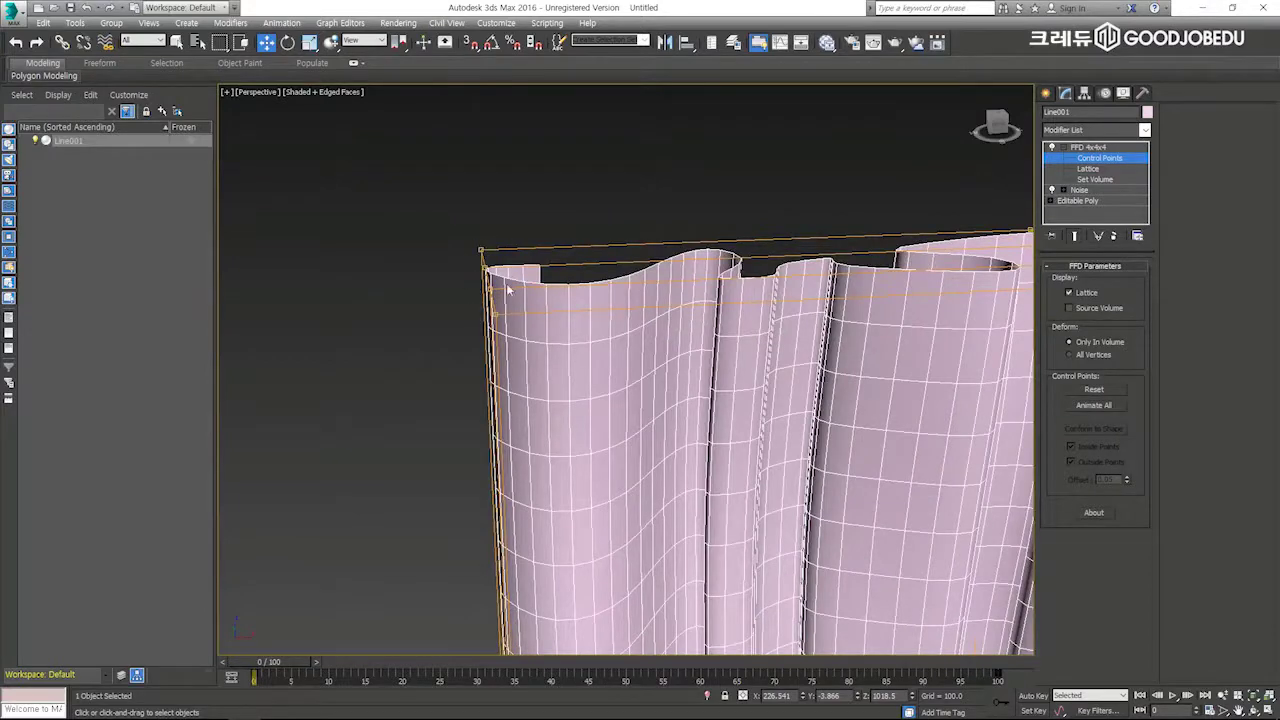
# Step: Select only the lattice's upper corner control points, scale them inward to narrow the curtain's top, and leave control-point editing
pyautogui.scroll(-6, 508, 290)
pyautogui.keyDown('alt'); pyautogui.moveTo(567, 293); pyautogui.dragTo(561, 271, button='middle'); pyautogui.keyUp('alt')
pyautogui.moveTo(458, 251); pyautogui.dragTo(550, 324)
pyautogui.keyDown('ctrl'); pyautogui.moveTo(797, 290); pyautogui.dragTo(833, 307); pyautogui.keyUp('ctrl')
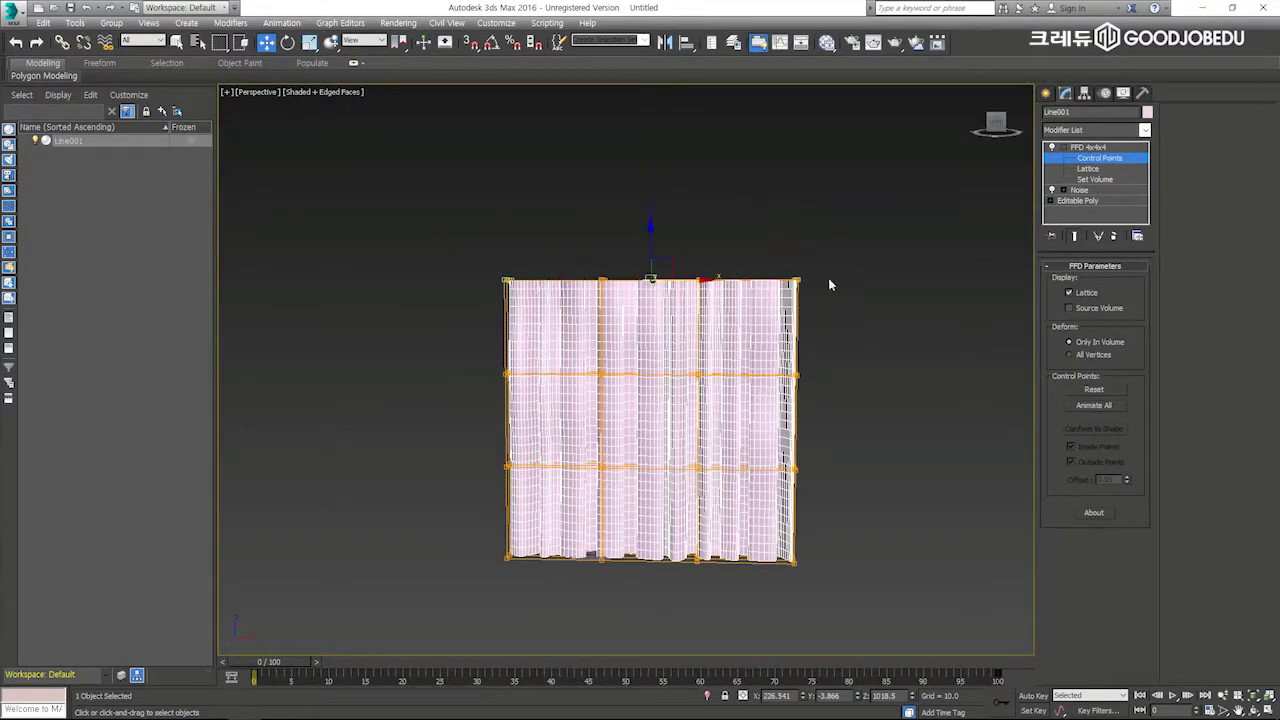
pyautogui.press('r')
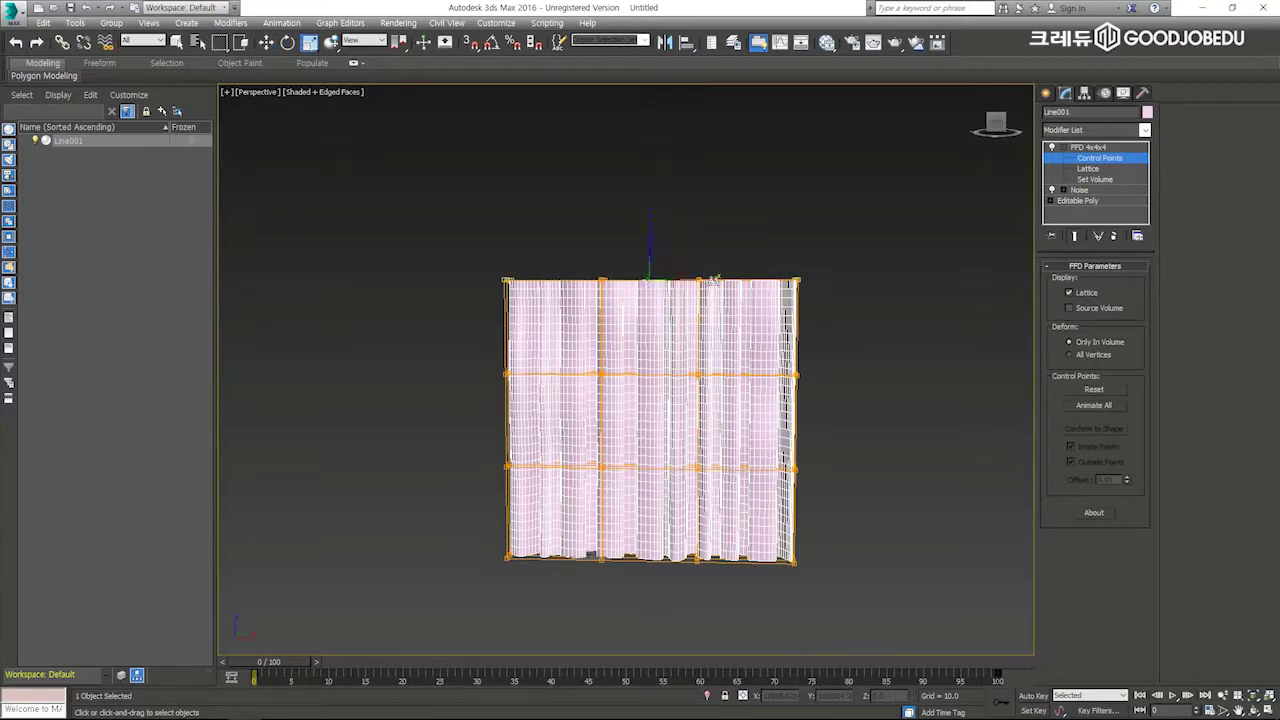
pyautogui.moveTo(710, 279); pyautogui.dragTo(670, 305)
pyautogui.keyDown('alt'); pyautogui.moveTo(668, 303); pyautogui.dragTo(997, 235, button='middle'); pyautogui.keyUp('alt')
pyautogui.click(1099, 160)
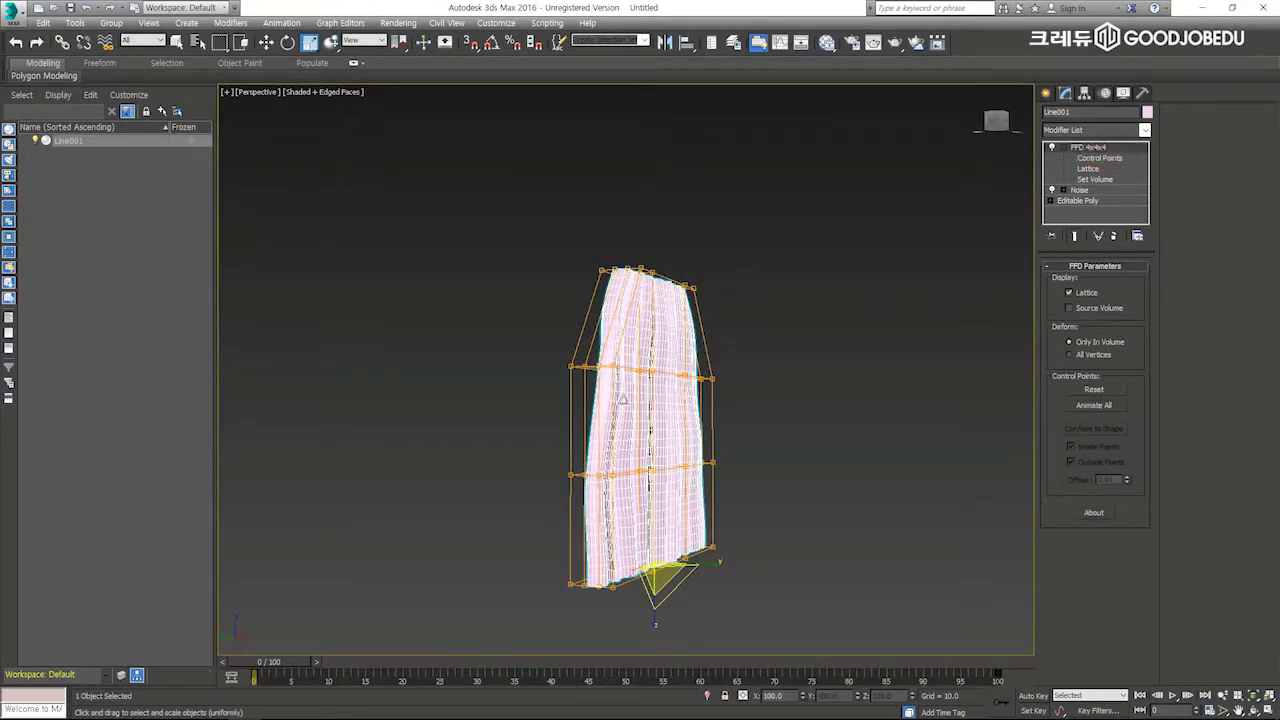
# Step: Convert the deformed curtain to an Editable Poly
pyautogui.rightClick(626, 394)
pyautogui.moveTo(660, 525)
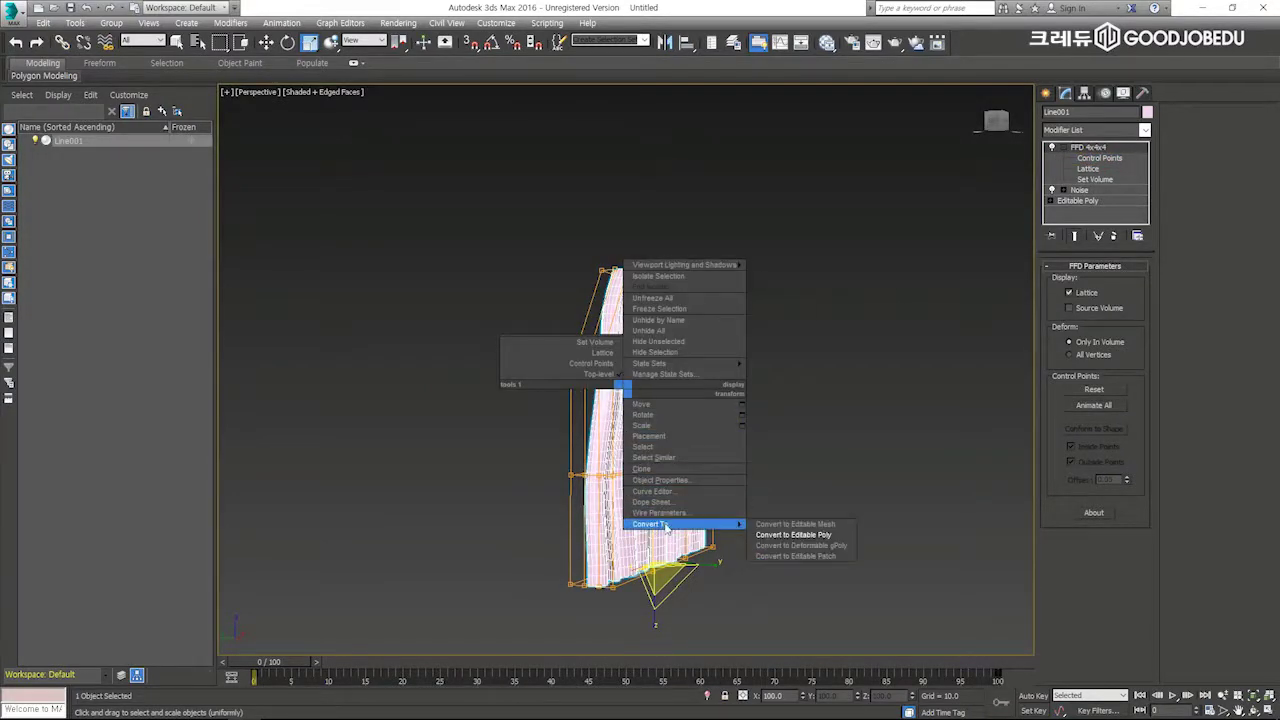
pyautogui.click(778, 535)
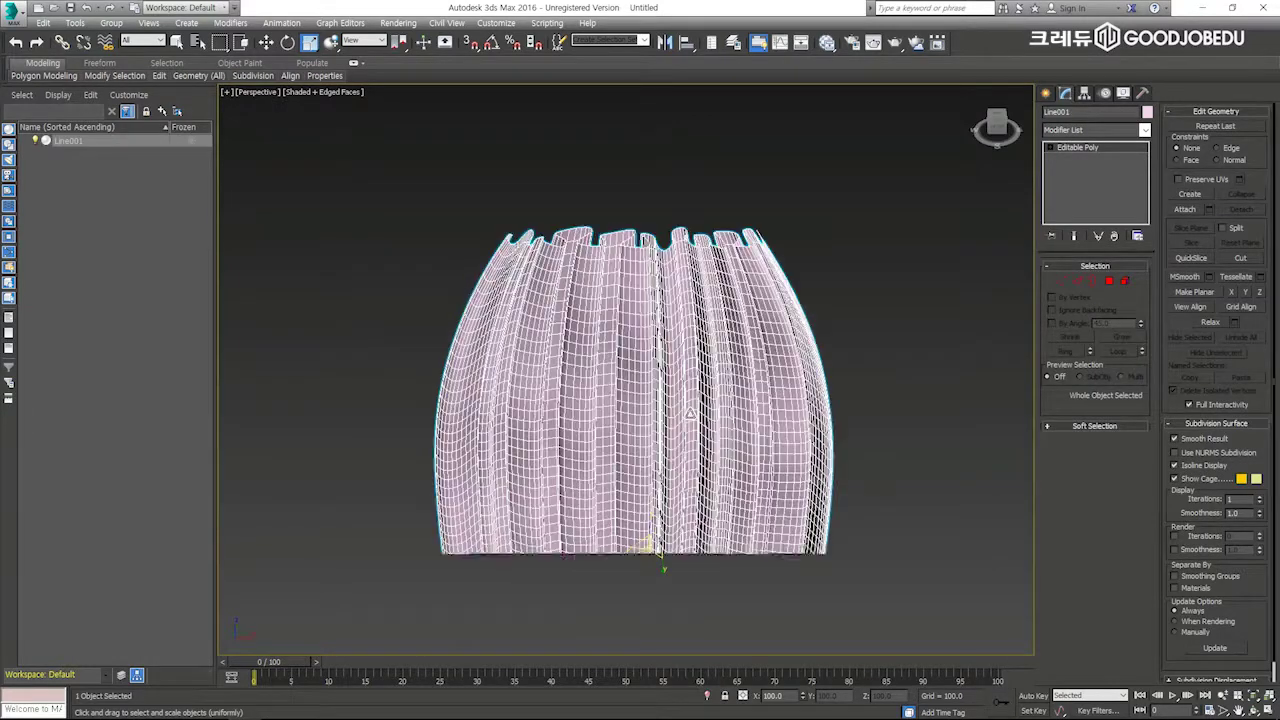
# Step: Add a Shell modifier to the converted curtain
pyautogui.press('f')
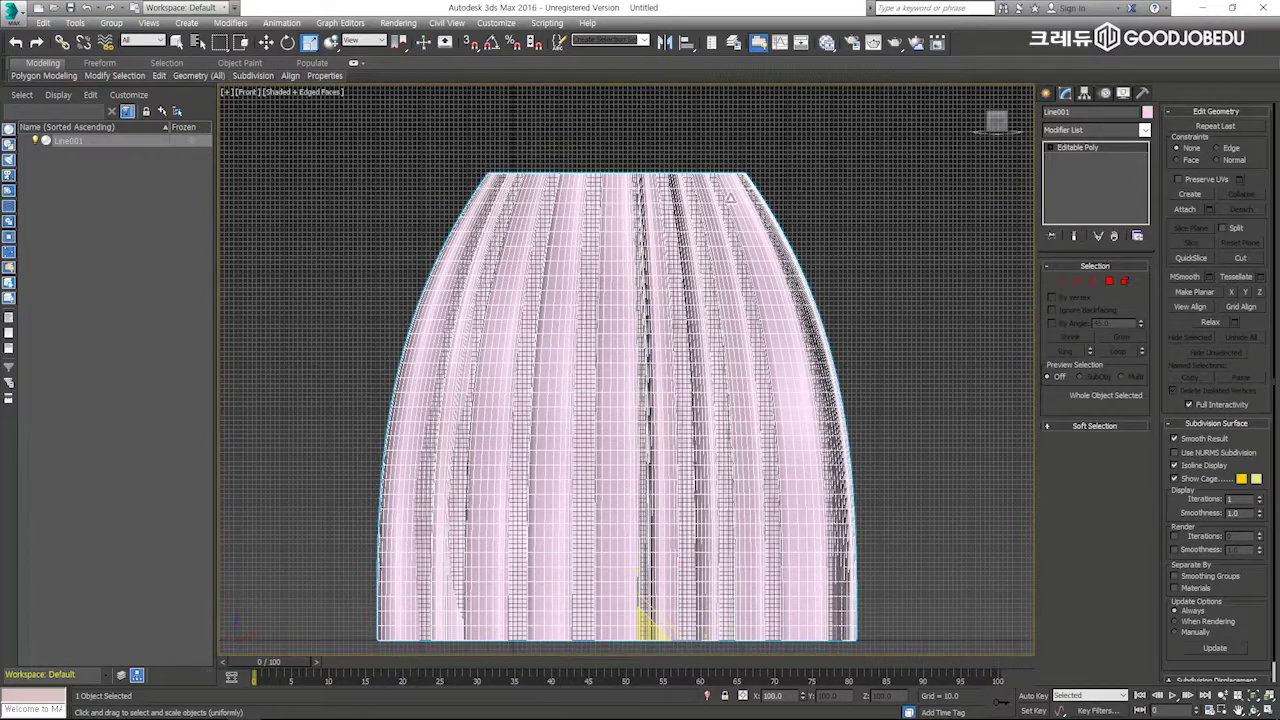
pyautogui.press('p')
pyautogui.keyDown('alt'); pyautogui.moveTo(650, 244); pyautogui.dragTo(620, 268, button='middle'); pyautogui.keyUp('alt')
pyautogui.scroll(8, 626, 249)
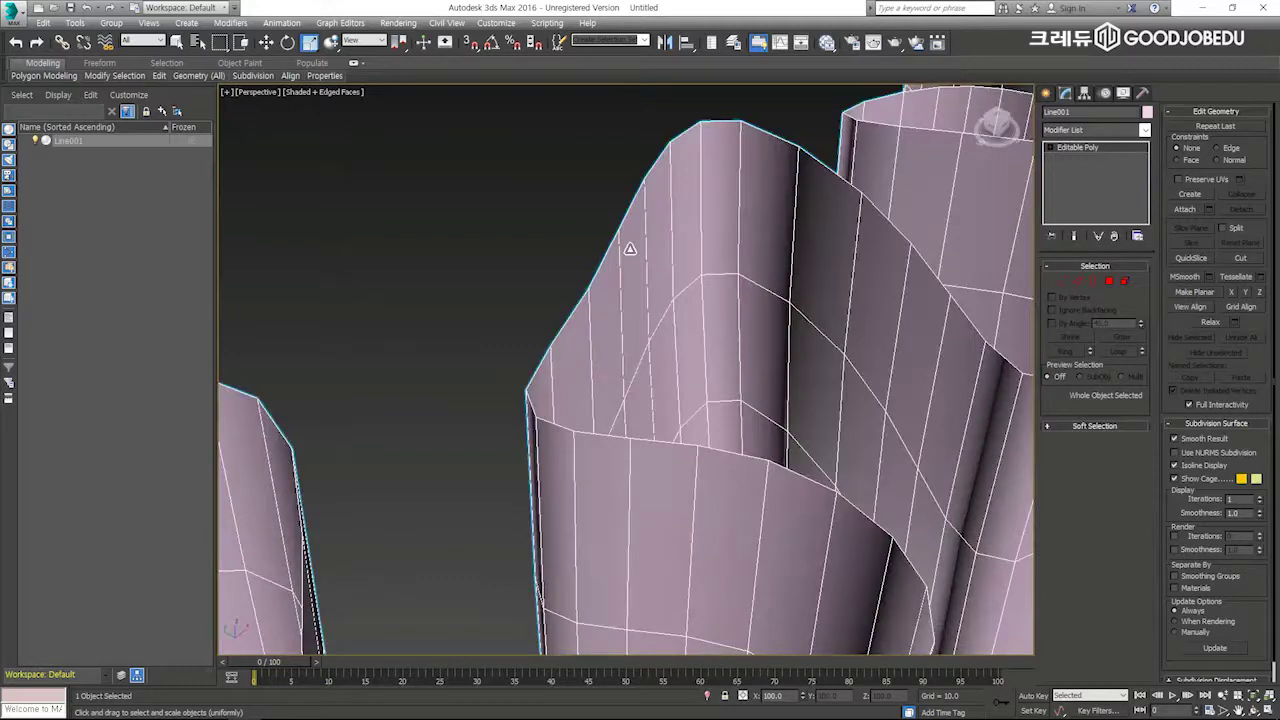
pyautogui.click(1058, 131)
pyautogui.press('s')
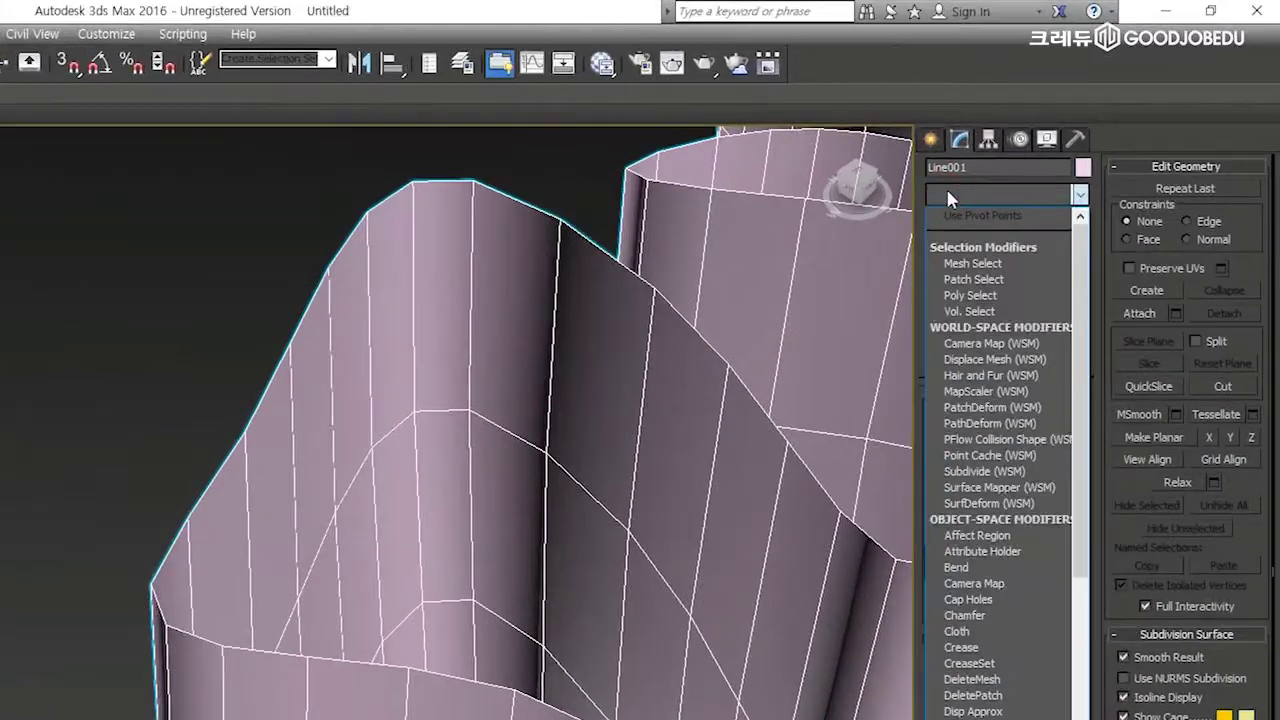
pyautogui.scroll(-15, 990, 406)
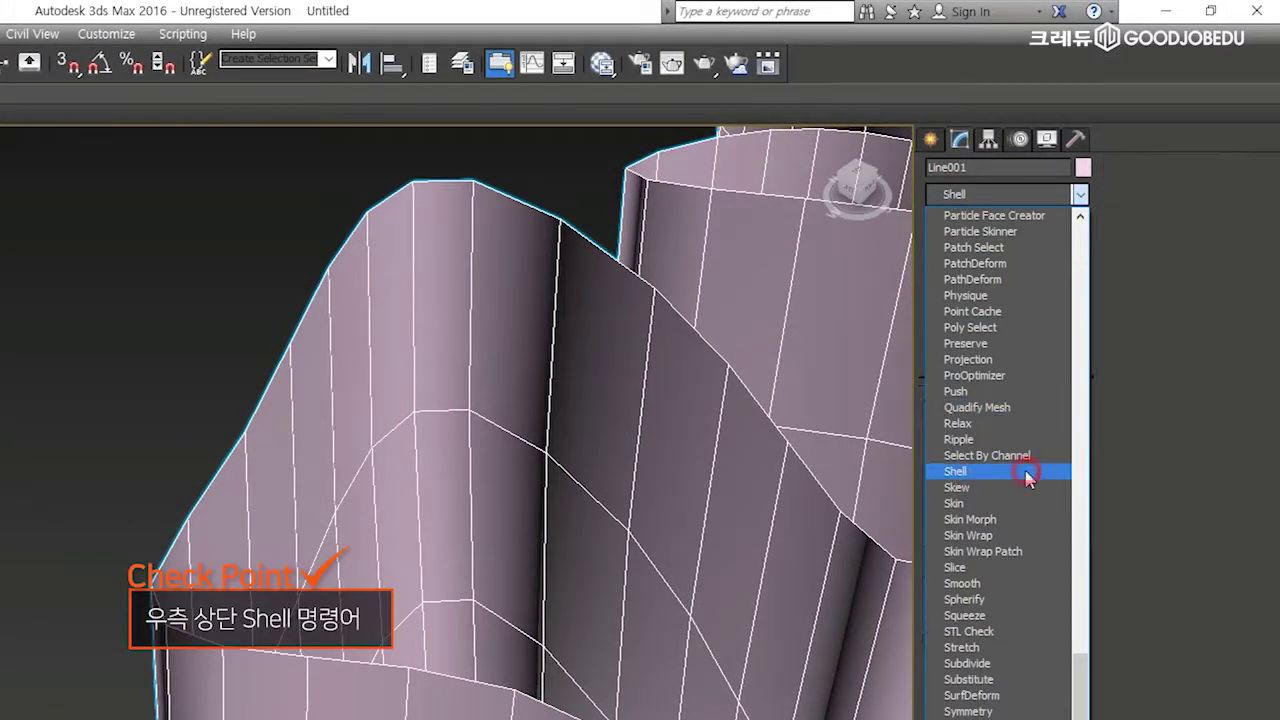
pyautogui.click(970, 489)
# Step: Set the Shell modifier's outer amount to about 0.77 and check the fabric's thickness along the upper edge
pyautogui.moveTo(1070, 446); pyautogui.dragTo(1106, 463)
pyautogui.moveTo(789, 515); pyautogui.dragTo(523, 471, button='middle')
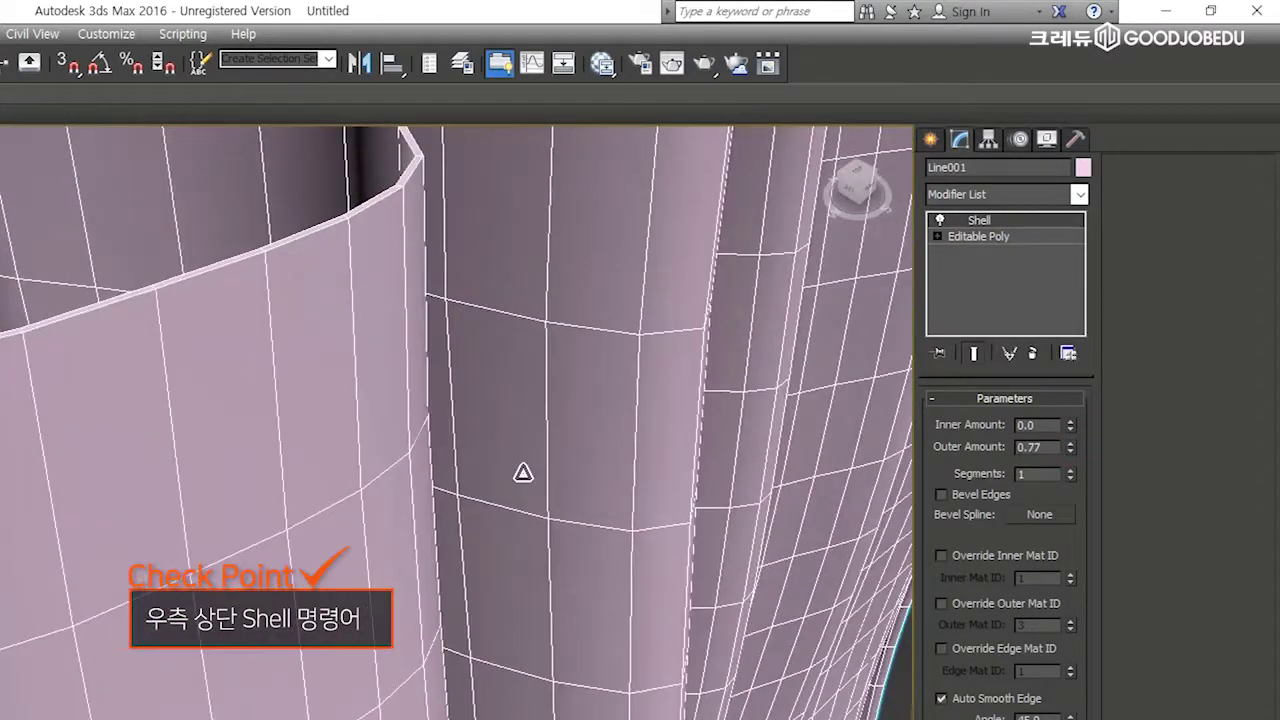
pyautogui.moveTo(566, 557); pyautogui.dragTo(688, 546, button='middle')
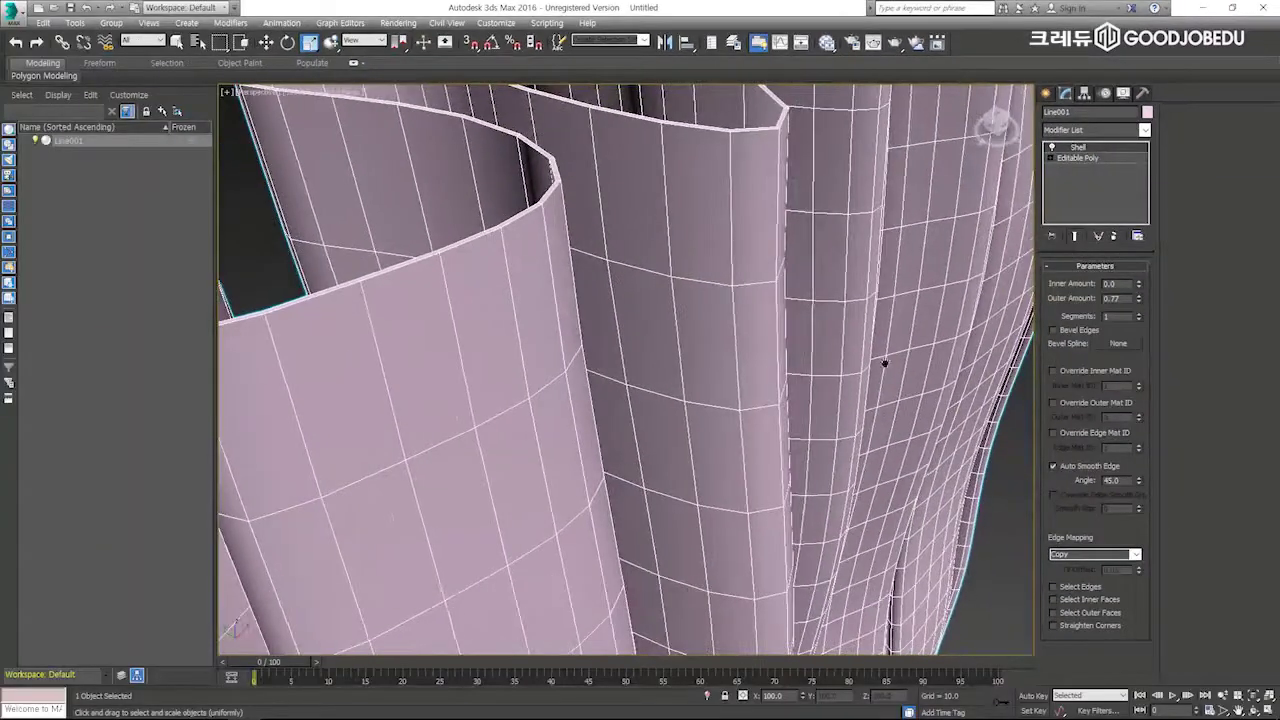
pyautogui.keyDown('alt'); pyautogui.moveTo(884, 363); pyautogui.dragTo(829, 416, button='middle'); pyautogui.keyUp('alt')
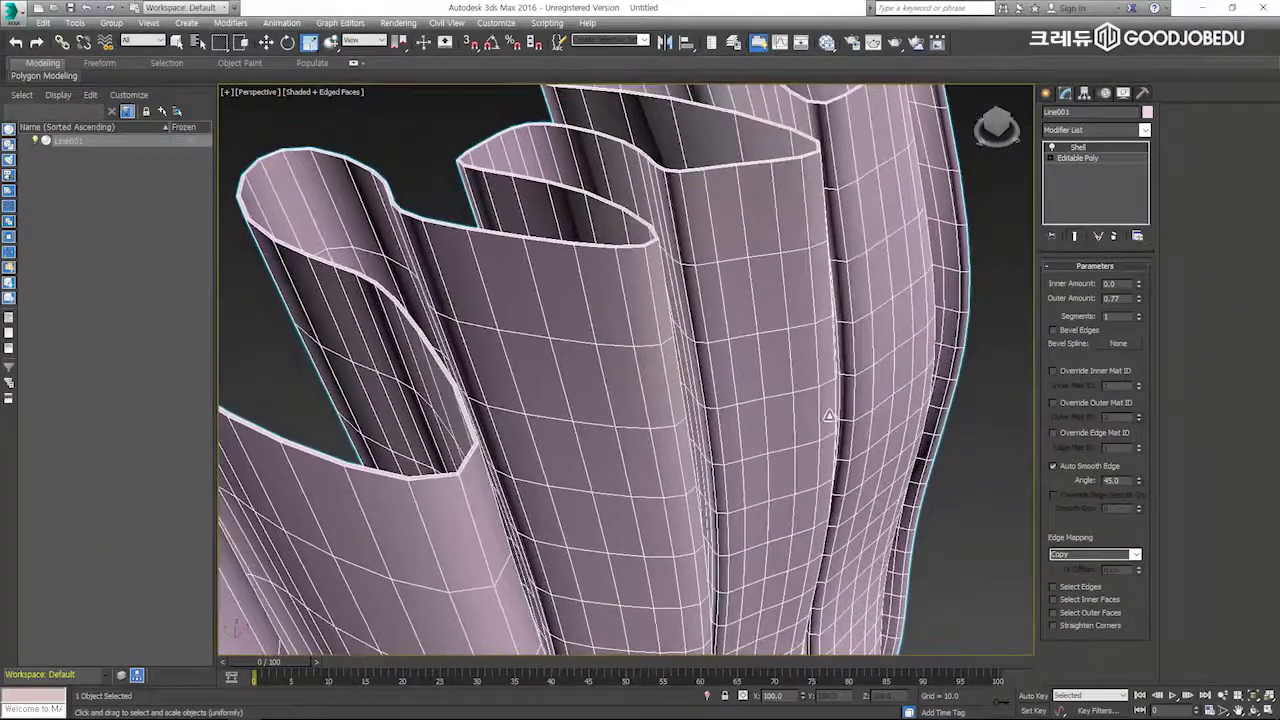
# Step: Add a TurboSmooth modifier above the Shell and inspect the smoothed curtain edges
pyautogui.click(1075, 131)
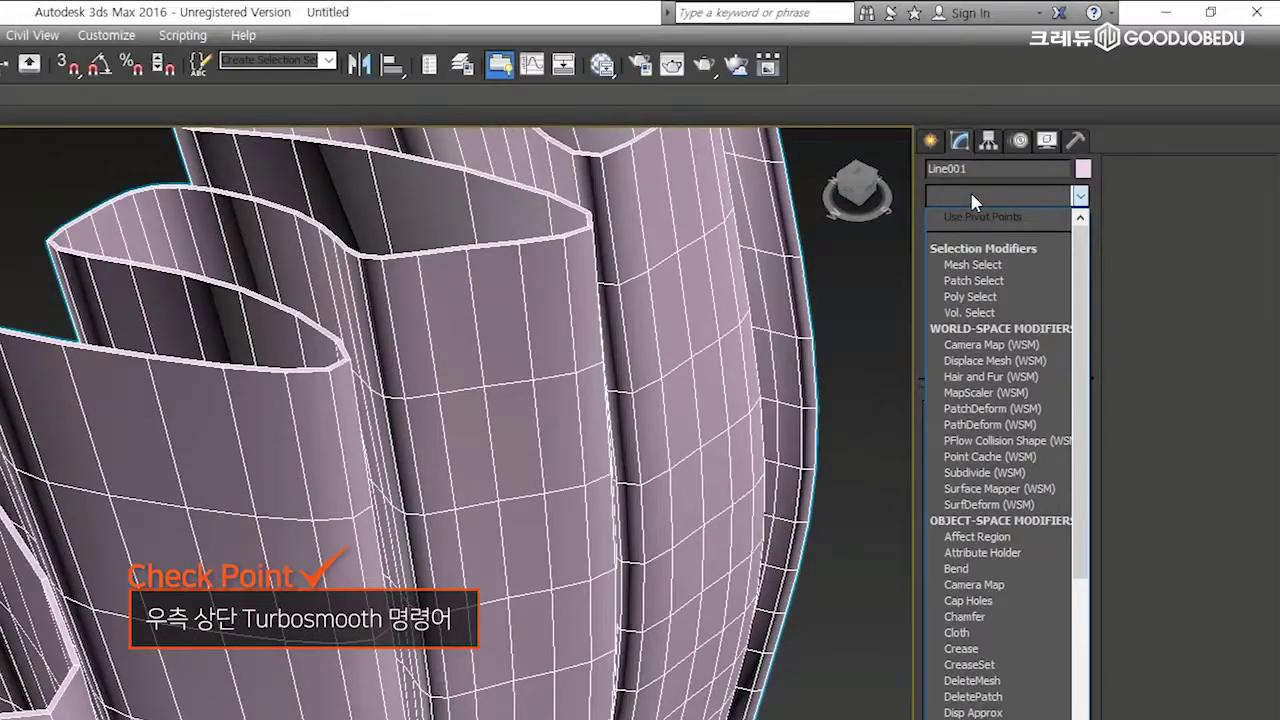
pyautogui.write('tu')
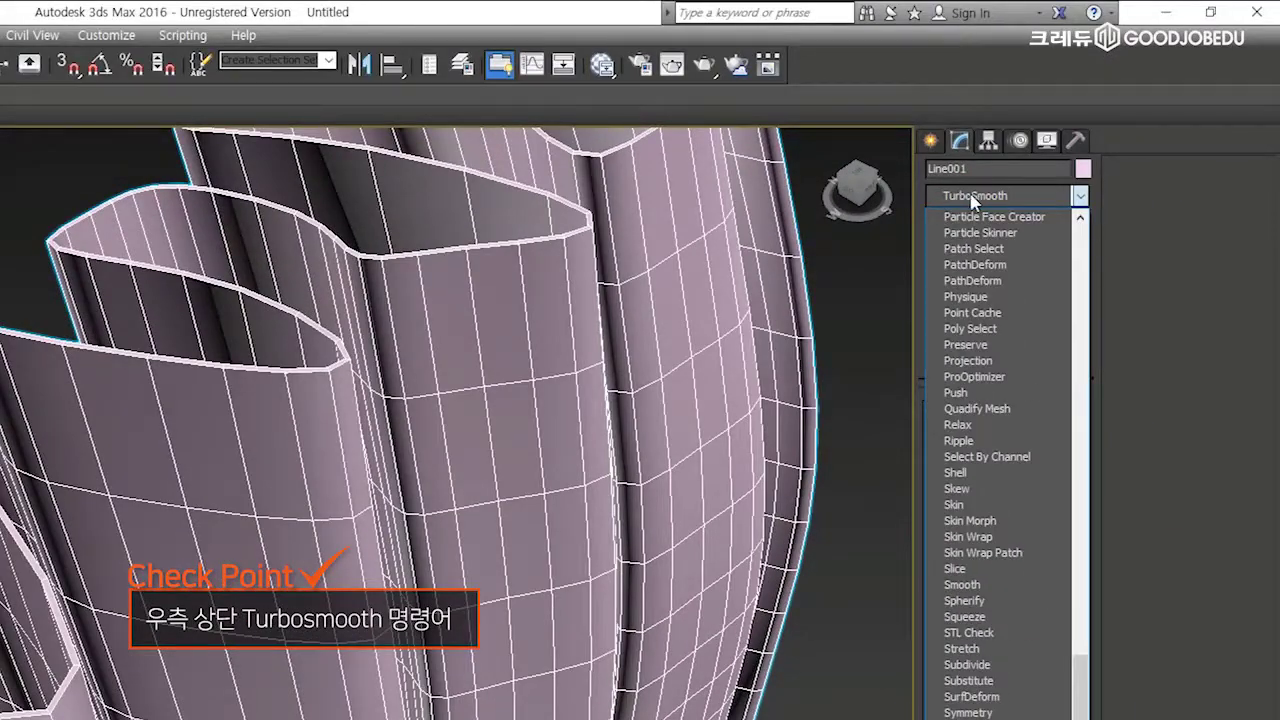
pyautogui.click(1037, 399)
pyautogui.keyDown('alt'); pyautogui.moveTo(569, 320); pyautogui.dragTo(643, 325, button='middle'); pyautogui.keyUp('alt')
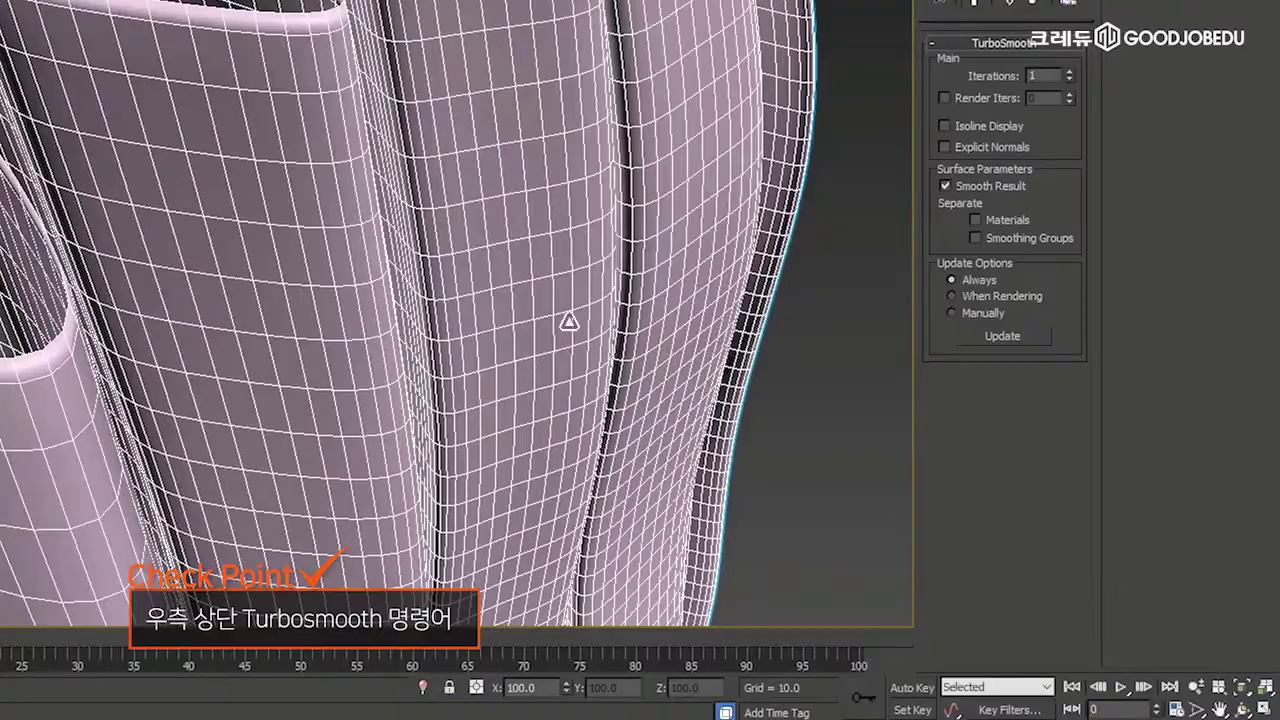
pyautogui.keyDown('alt'); pyautogui.moveTo(771, 403); pyautogui.dragTo(741, 472, button='middle'); pyautogui.keyUp('alt')
pyautogui.keyDown('alt'); pyautogui.moveTo(830, 512); pyautogui.dragTo(766, 386, button='middle'); pyautogui.keyUp('alt')
pyautogui.scroll(5, 766, 386)
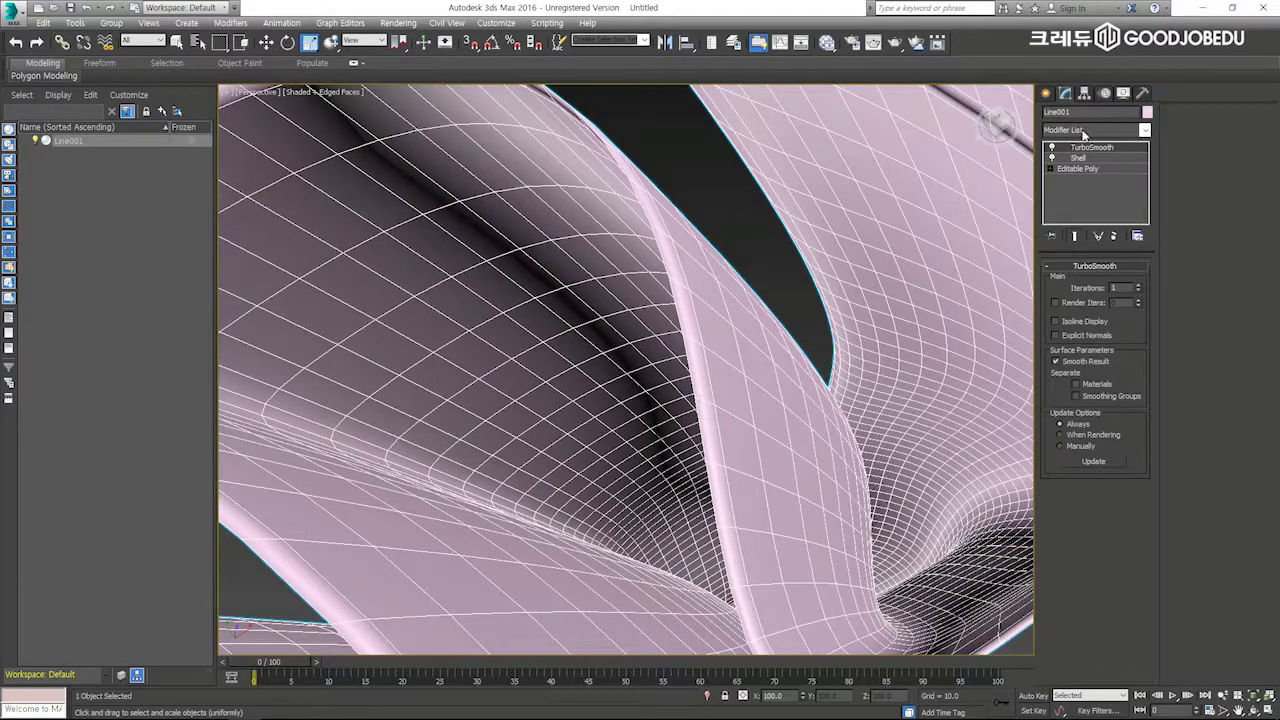
# Step: Move TurboSmooth below Shell in the modifier stack to compare the edge, and return it above Shell
pyautogui.moveTo(1097, 157); pyautogui.dragTo(1088, 170)
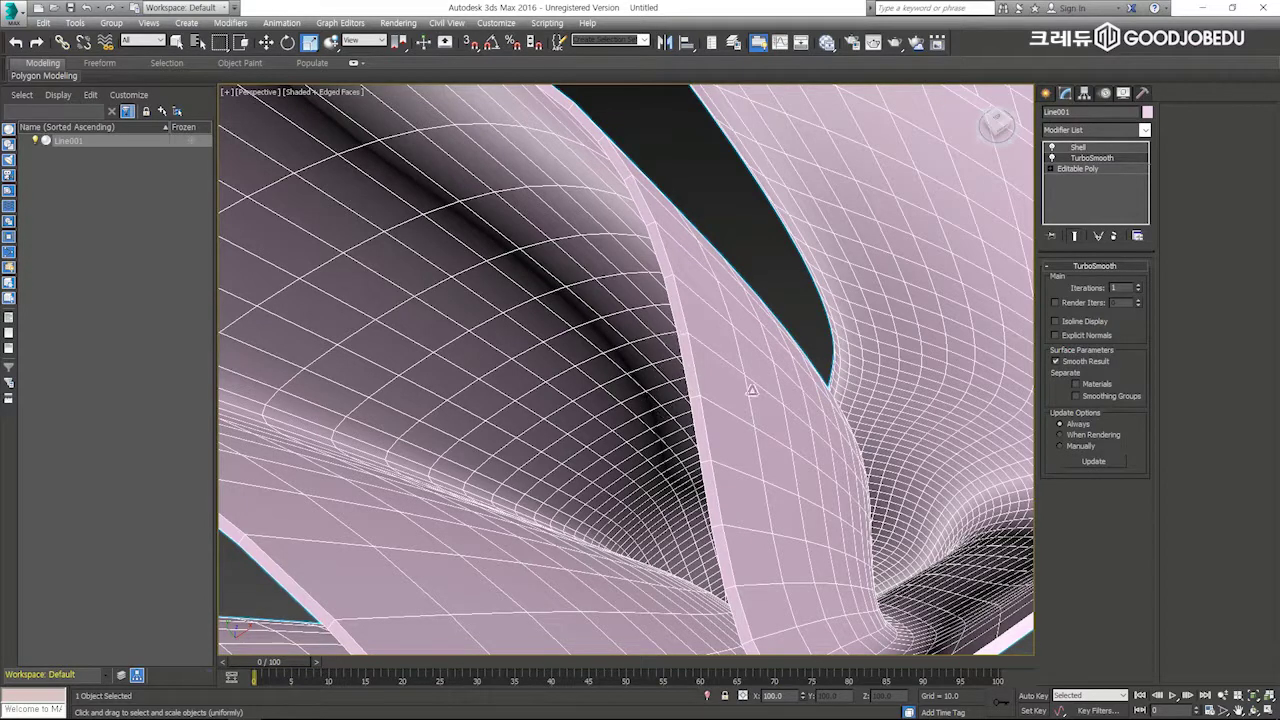
pyautogui.moveTo(1101, 161); pyautogui.dragTo(1098, 147)
pyautogui.moveTo(1098, 147); pyautogui.dragTo(1097, 147)
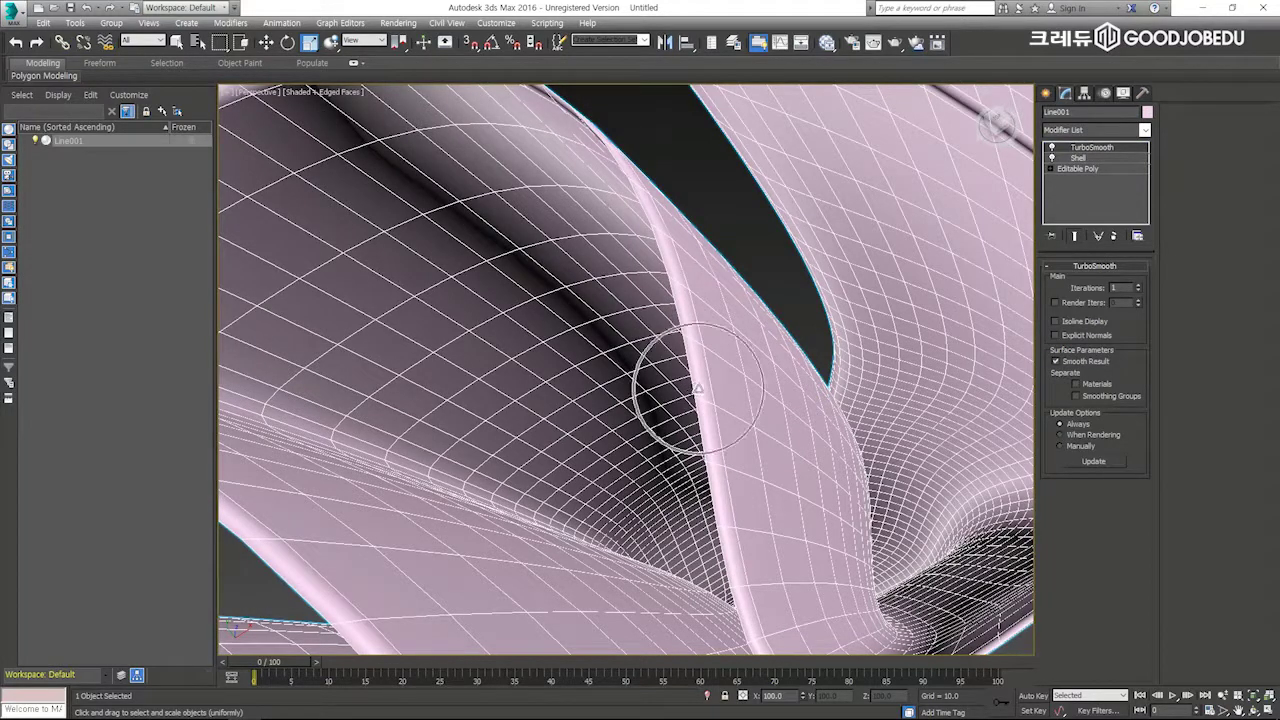
# Step: Remove the TurboSmooth modifier from the curtain's stack
pyautogui.keyDown('alt'); pyautogui.moveTo(697, 393); pyautogui.dragTo(866, 286, button='middle'); pyautogui.keyUp('alt')
pyautogui.scroll(-3, 692, 320)
pyautogui.click(1115, 237)
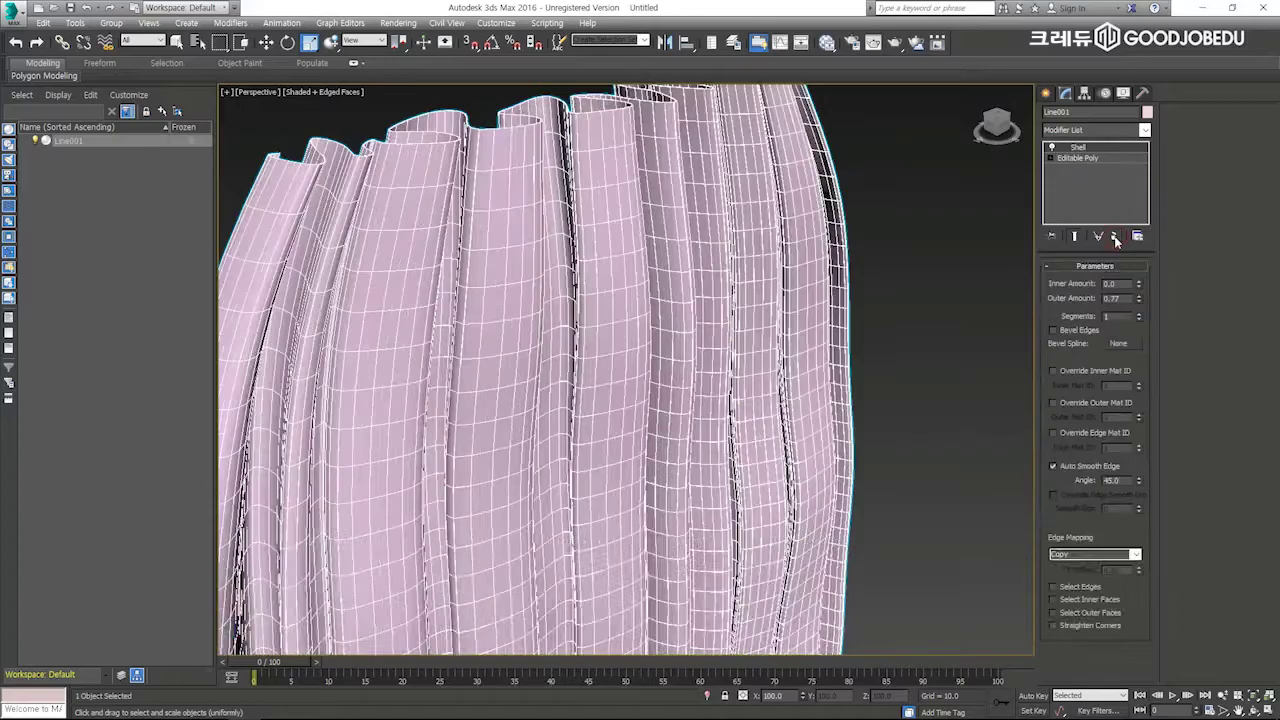
# Step: Examine the thickened curtain's folds and its upper and lower edges from several sides
pyautogui.keyDown('alt'); pyautogui.moveTo(989, 304); pyautogui.dragTo(829, 291, button='middle'); pyautogui.keyUp('alt')
pyautogui.scroll(-7, 829, 293)
pyautogui.keyDown('alt'); pyautogui.moveTo(838, 342); pyautogui.dragTo(784, 334, button='middle'); pyautogui.keyUp('alt')
pyautogui.moveTo(784, 334); pyautogui.dragTo(836, 283, button='middle')
pyautogui.scroll(5, 684, 381)
pyautogui.scroll(-5, 684, 381)
pyautogui.scroll(8, 684, 381)
pyautogui.keyDown('alt'); pyautogui.moveTo(937, 328); pyautogui.dragTo(817, 409, button='middle'); pyautogui.keyUp('alt')
pyautogui.scroll(-6, 748, 341)
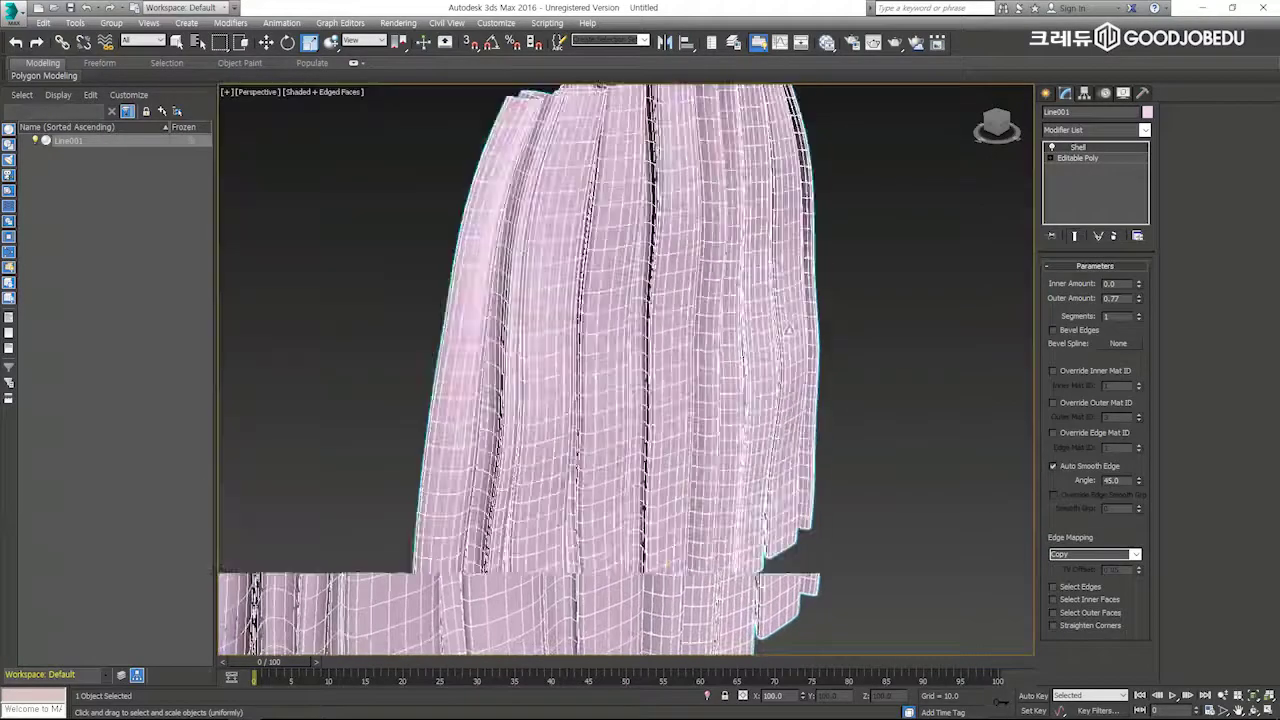
pyautogui.keyDown('alt'); pyautogui.moveTo(802, 330); pyautogui.dragTo(787, 347, button='middle'); pyautogui.keyUp('alt')
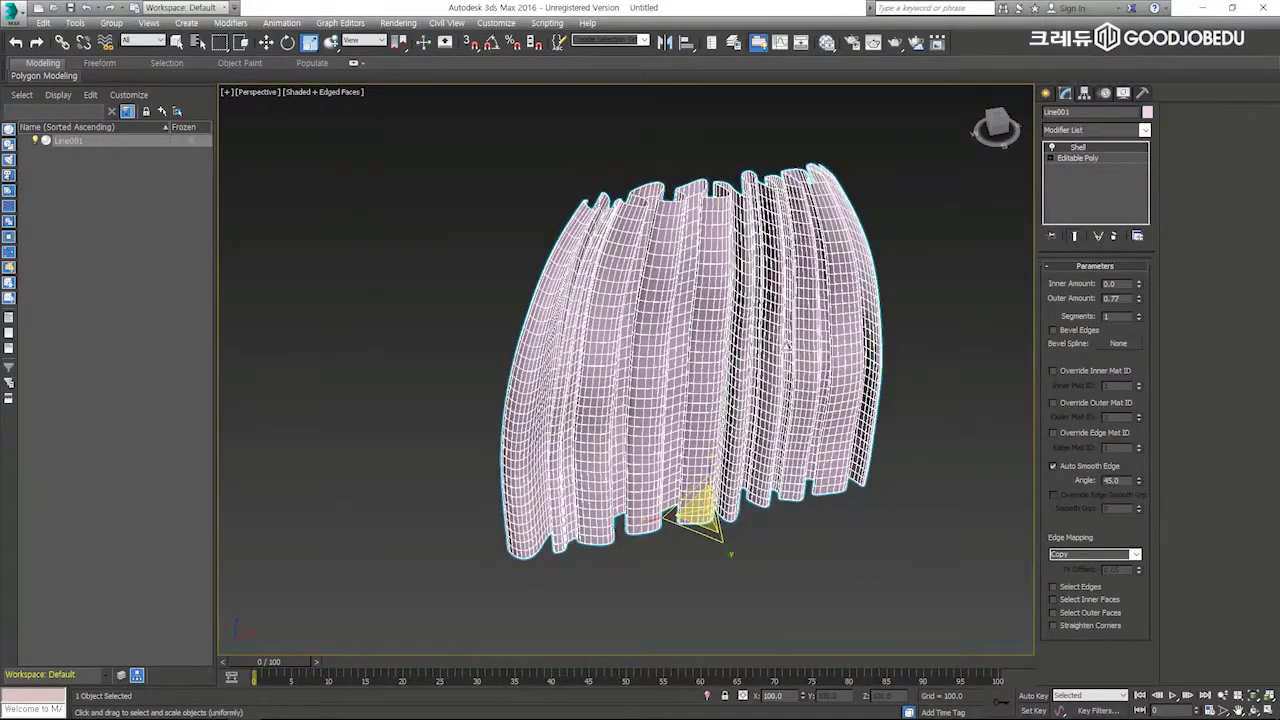
# Step: Delete the finished curtain and restore the four-viewport layout
pyautogui.press('Delete')
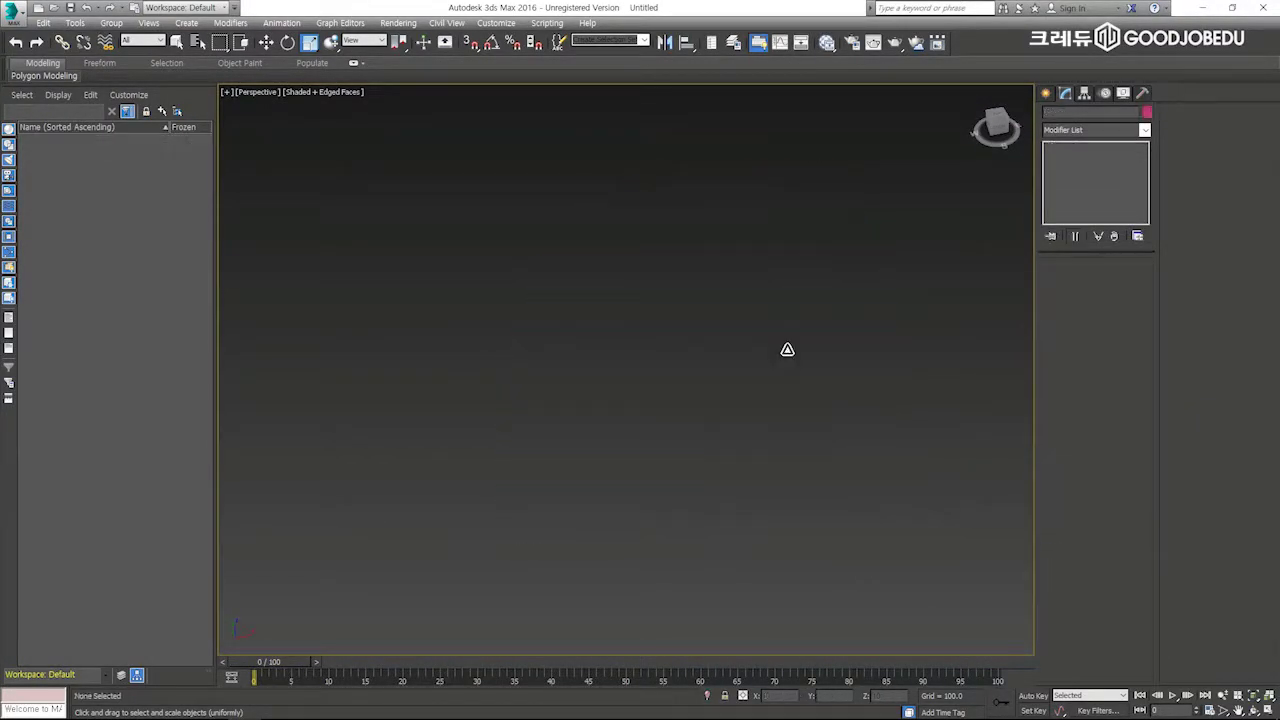
pyautogui.hotkey('alt', 'w')
# Step: Switch the Top viewport to a Front view and hide the grids in all three wireframe viewports
pyautogui.click(543, 309)
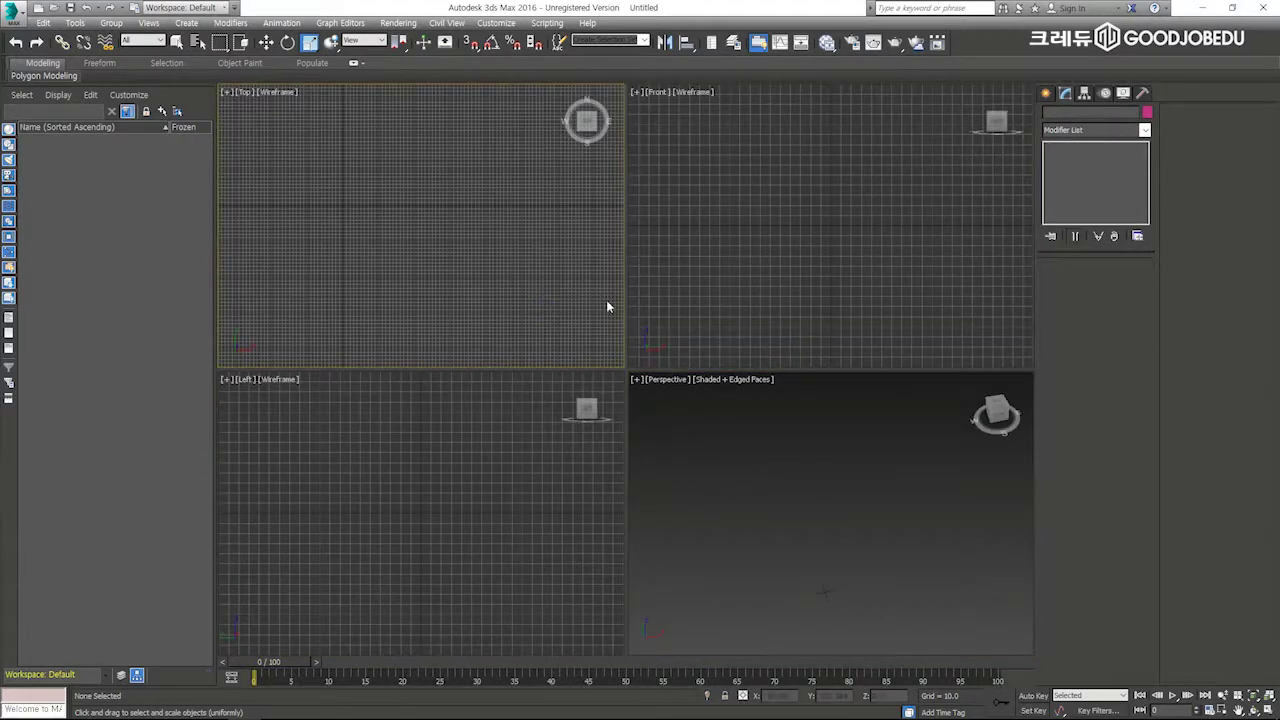
pyautogui.press('f')
pyautogui.press('g')
pyautogui.click(725, 271)
pyautogui.click(549, 476)
pyautogui.press('g')
pyautogui.click(742, 265)
pyautogui.press('g')
pyautogui.rightClick(851, 434)
pyautogui.rightClick(820, 314)
pyautogui.rightClick(483, 350)
pyautogui.rightClick(751, 463)
pyautogui.rightClick(767, 241)
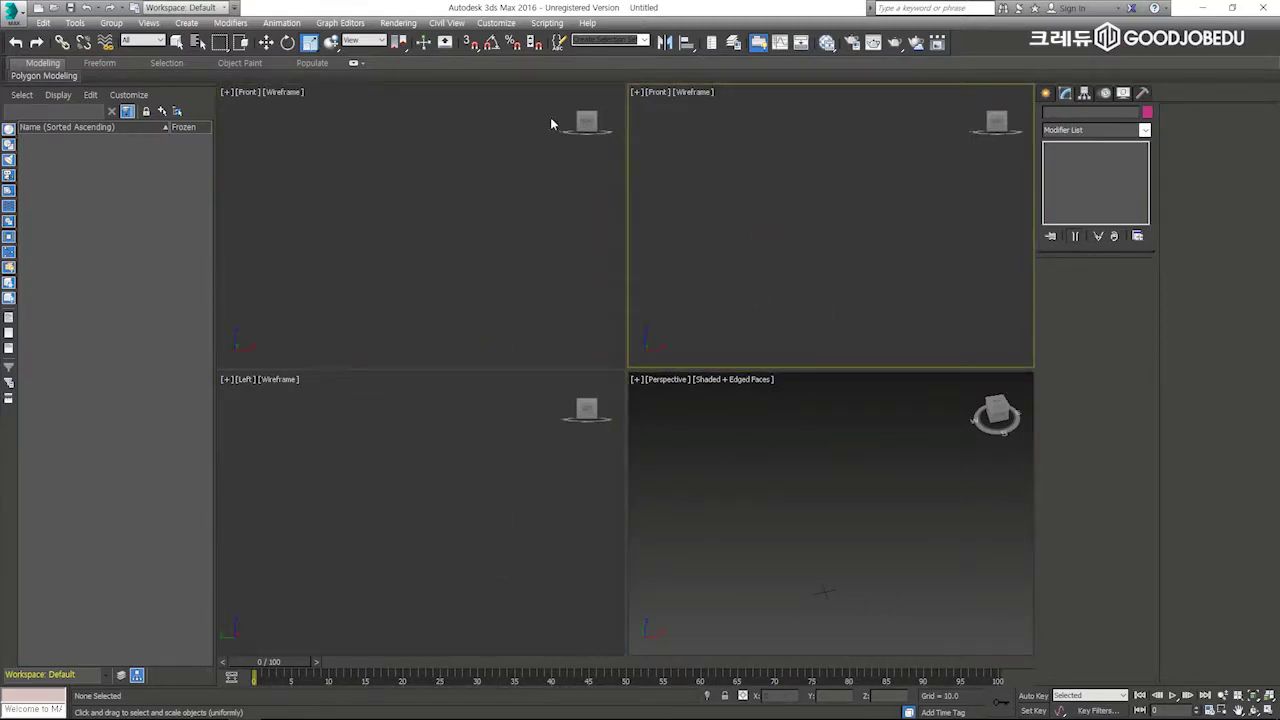
# Step: Set the display units to metric Millimeters and the system unit scale to 1 unit = 1.0 Millimeters
pyautogui.click(496, 22)
pyautogui.click(513, 193)
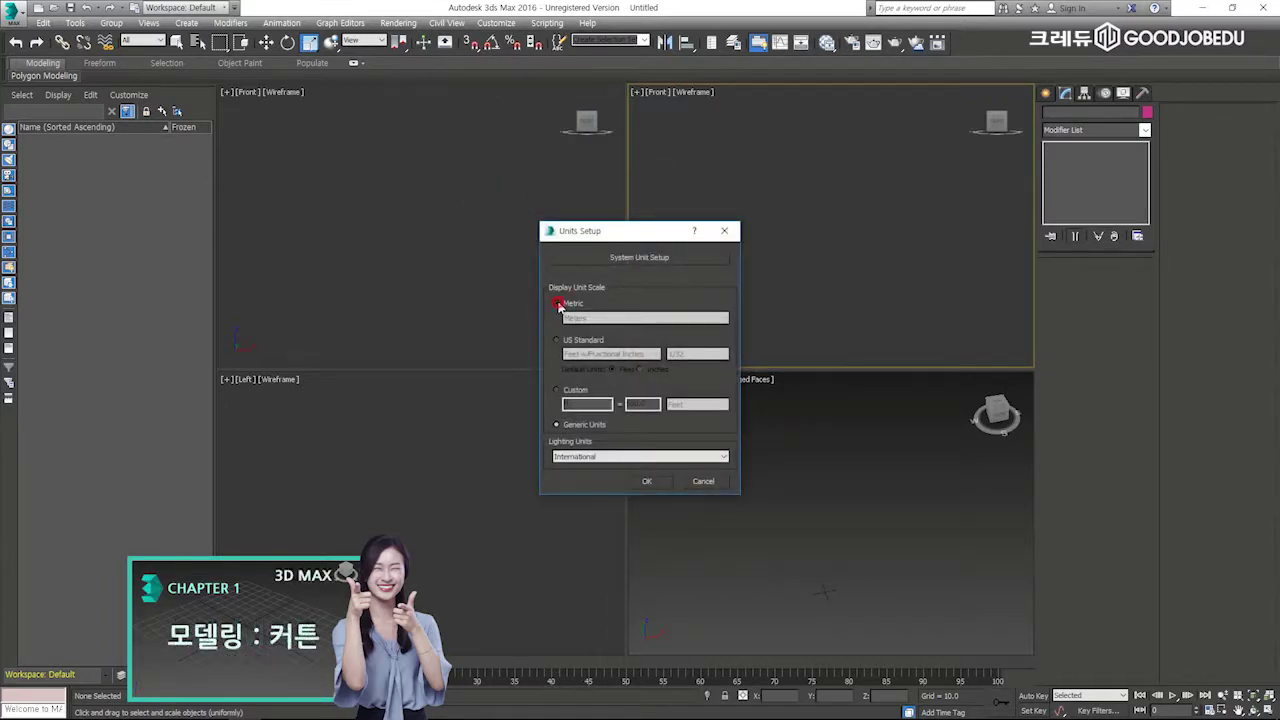
pyautogui.click(595, 318)
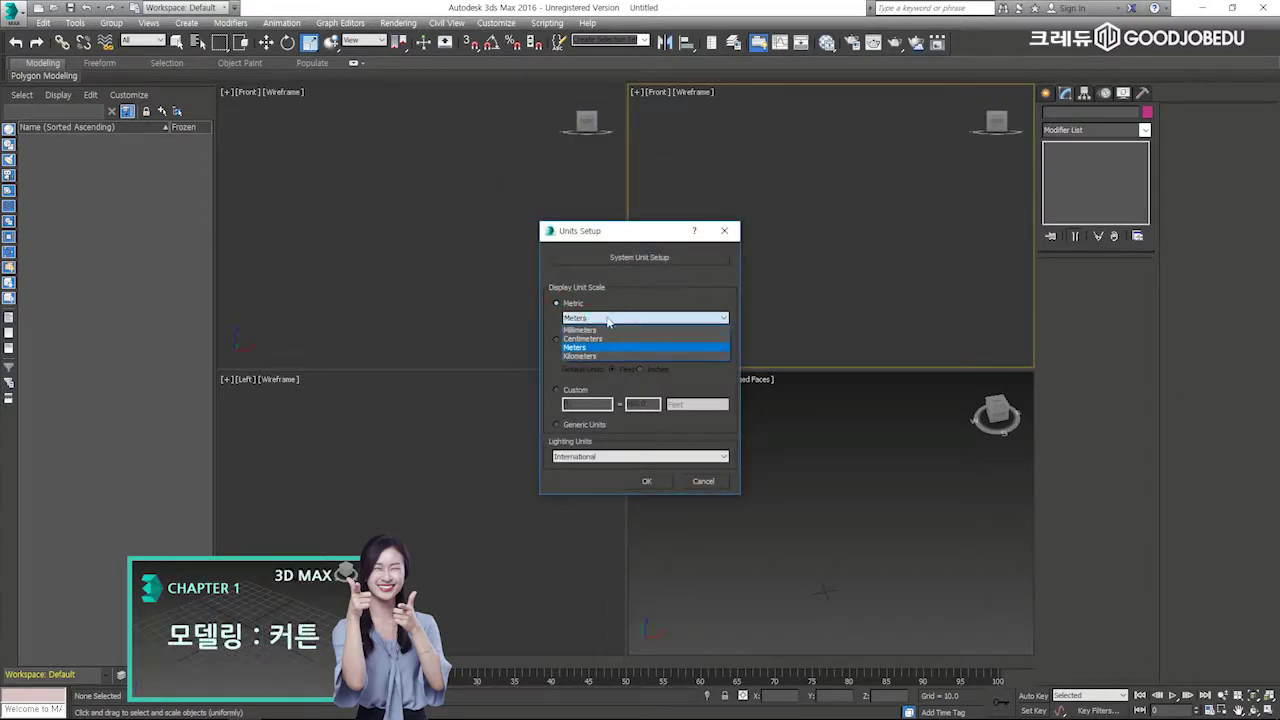
pyautogui.click(605, 330)
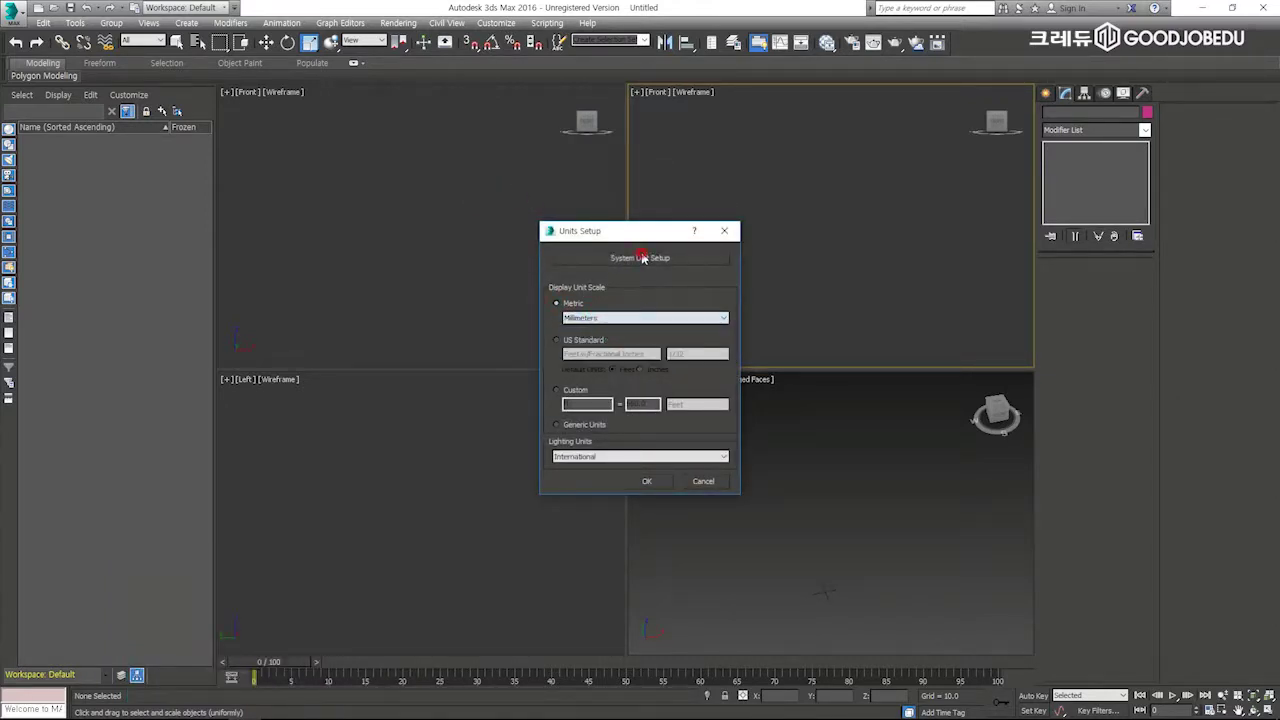
pyautogui.click(642, 257)
pyautogui.click(672, 321)
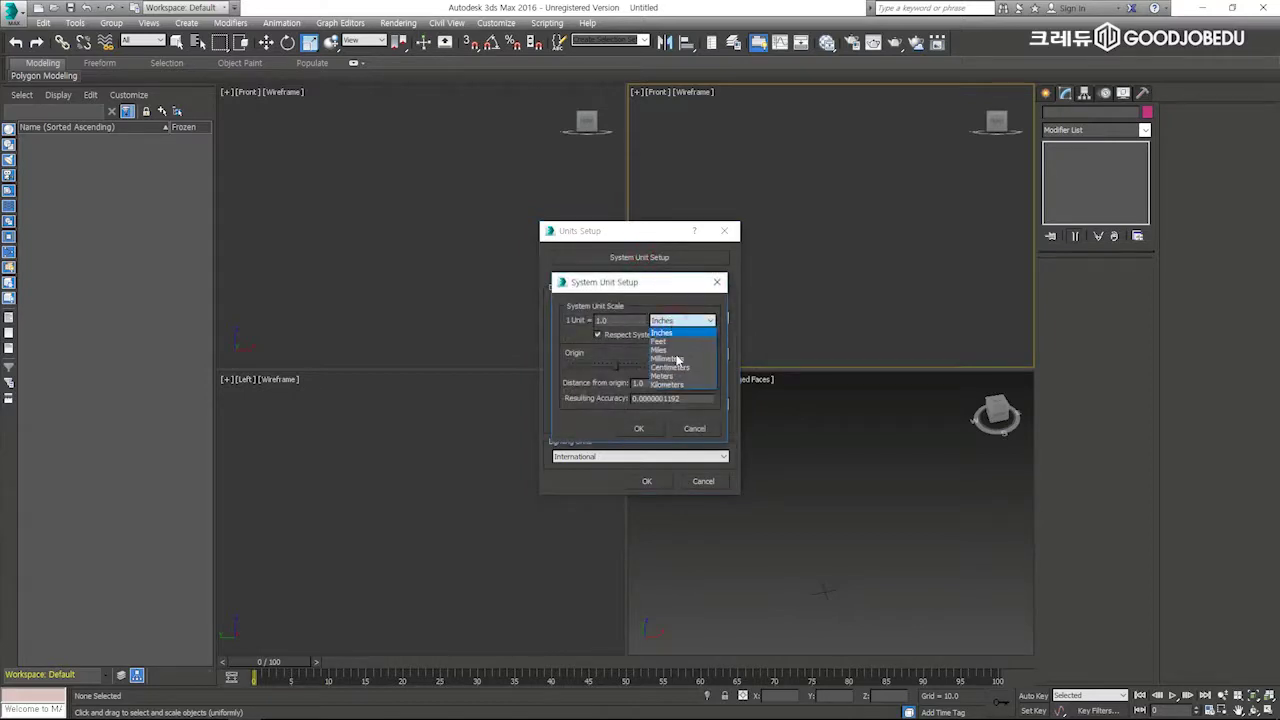
pyautogui.click(678, 364)
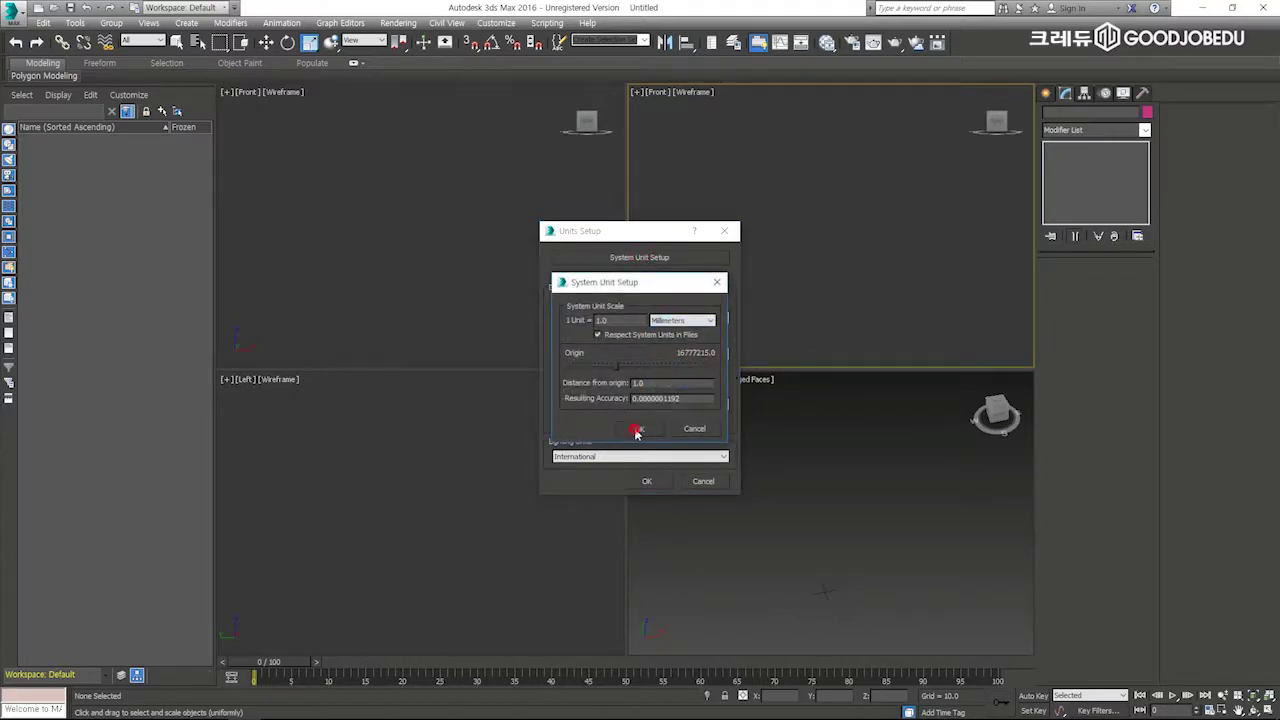
pyautogui.click(636, 430)
pyautogui.click(646, 481)
pyautogui.rightClick(731, 248)
pyautogui.rightClick(528, 303)
pyautogui.rightClick(469, 522)
pyautogui.rightClick(646, 499)
pyautogui.rightClick(669, 309)
pyautogui.rightClick(464, 345)
pyautogui.rightClick(450, 508)
pyautogui.rightClick(709, 472)
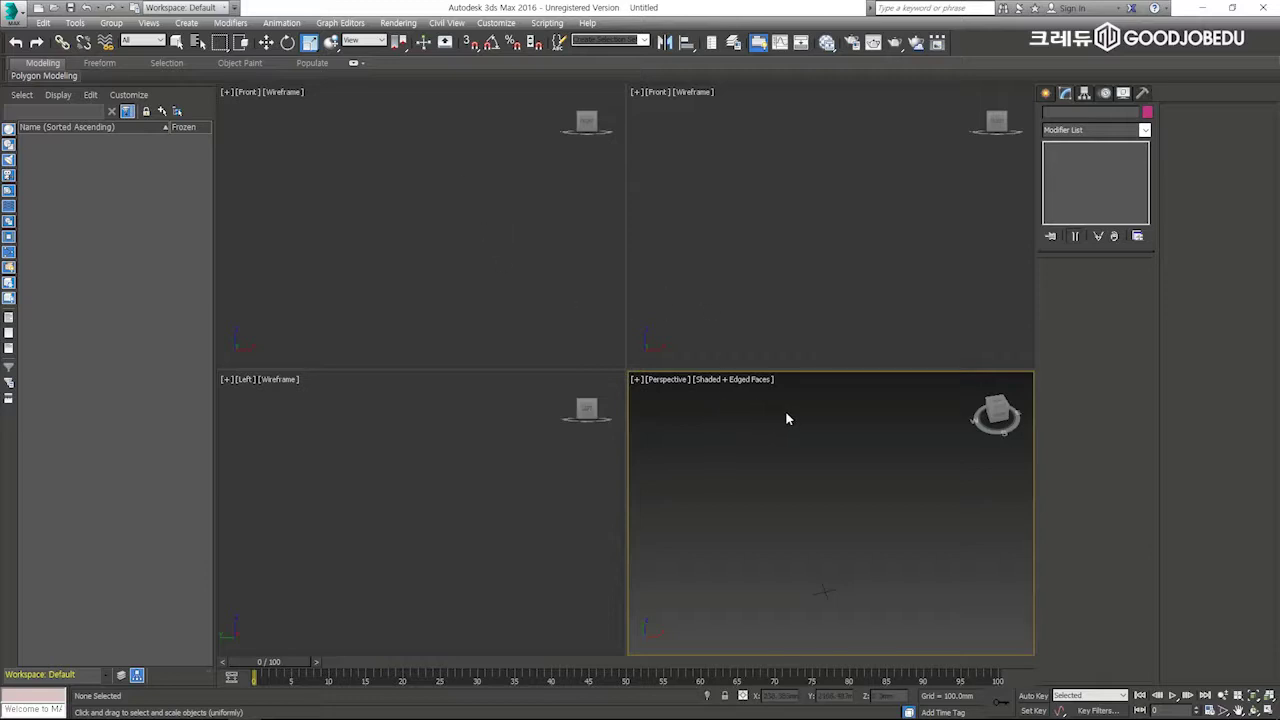
pyautogui.click(761, 312)
pyautogui.hotkey('alt', 'w')
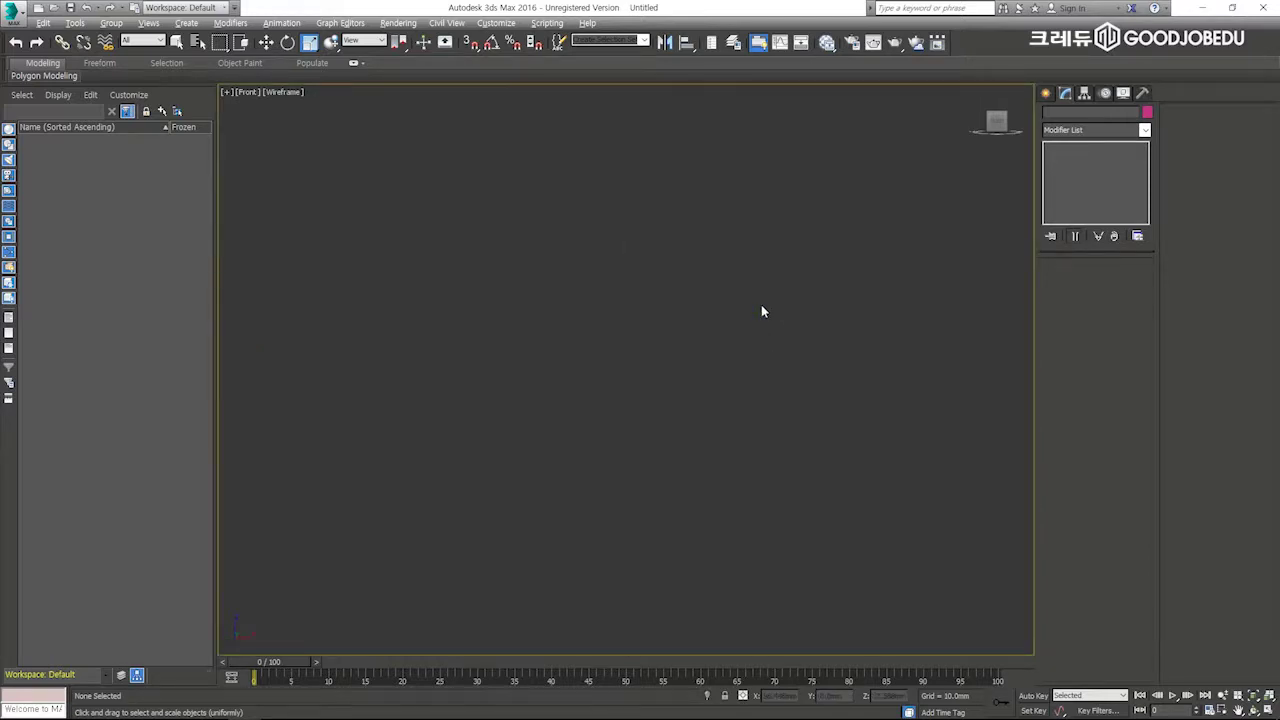
pyautogui.hotkey('alt', 'w')
# Step: Draw a plane about 9470 mm long in a maximized Front view with the grid hidden
pyautogui.click(777, 503)
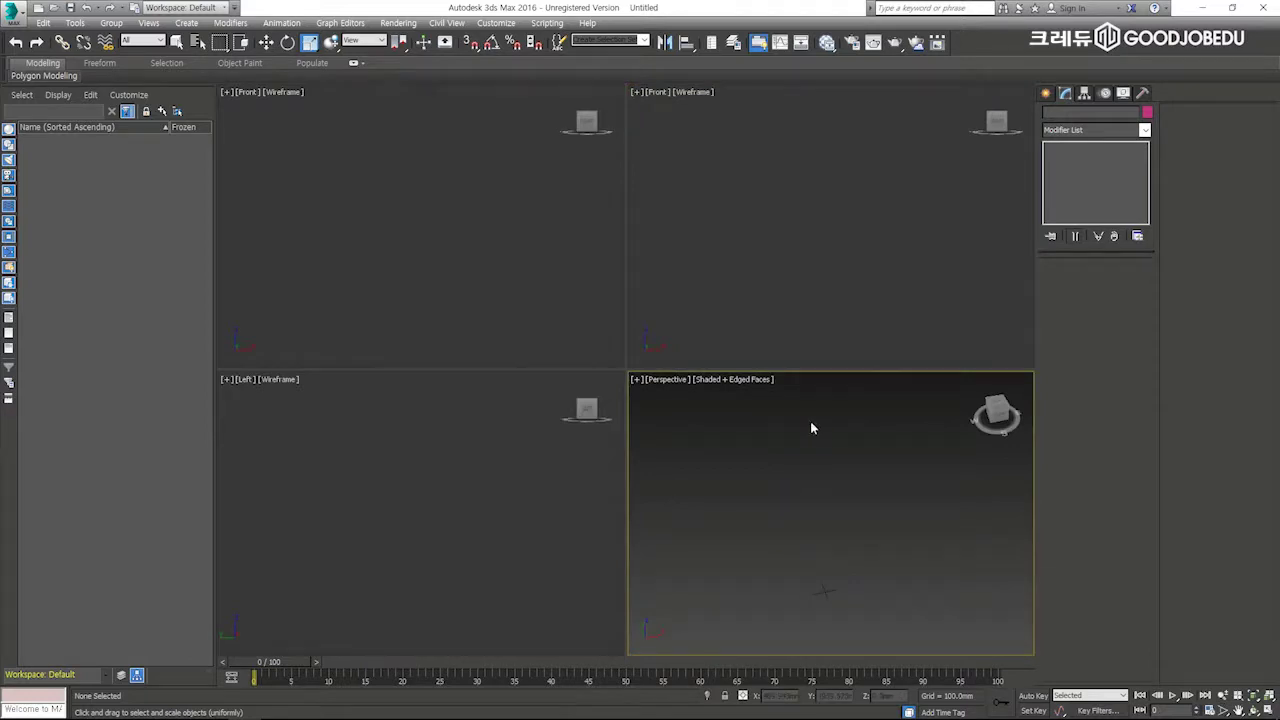
pyautogui.hotkey('alt', 'w')
pyautogui.press('f')
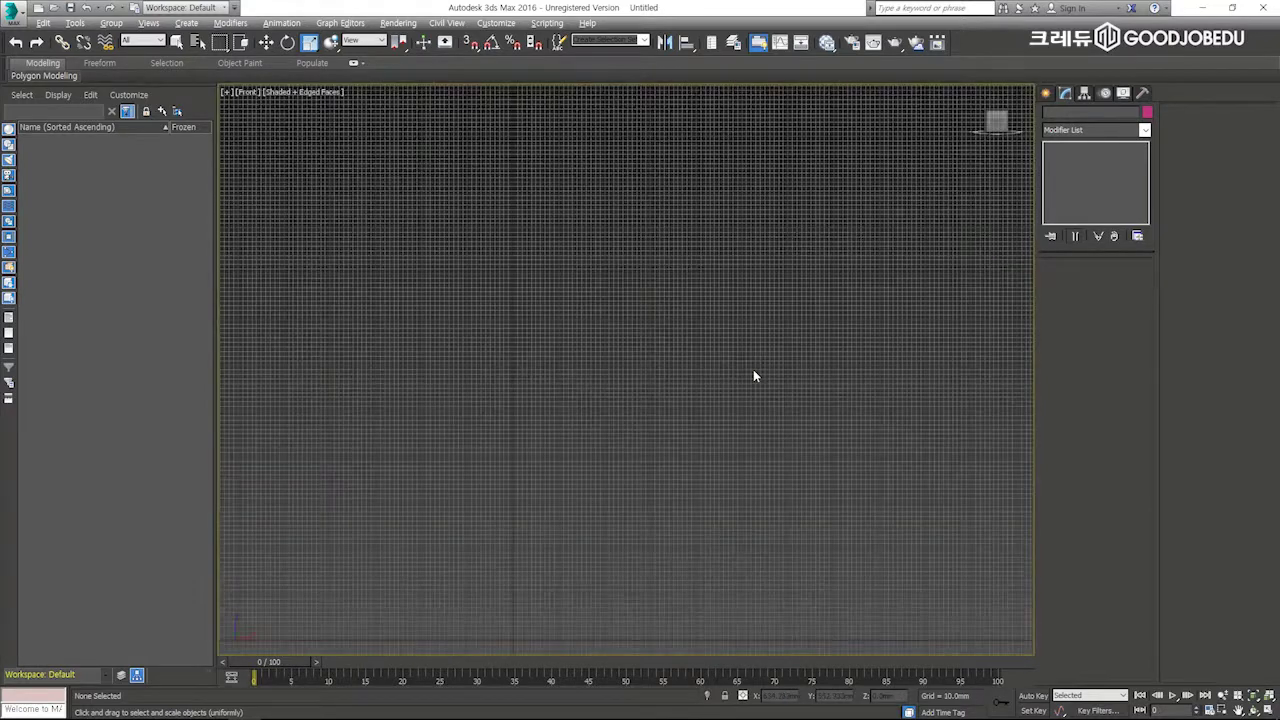
pyautogui.press('g')
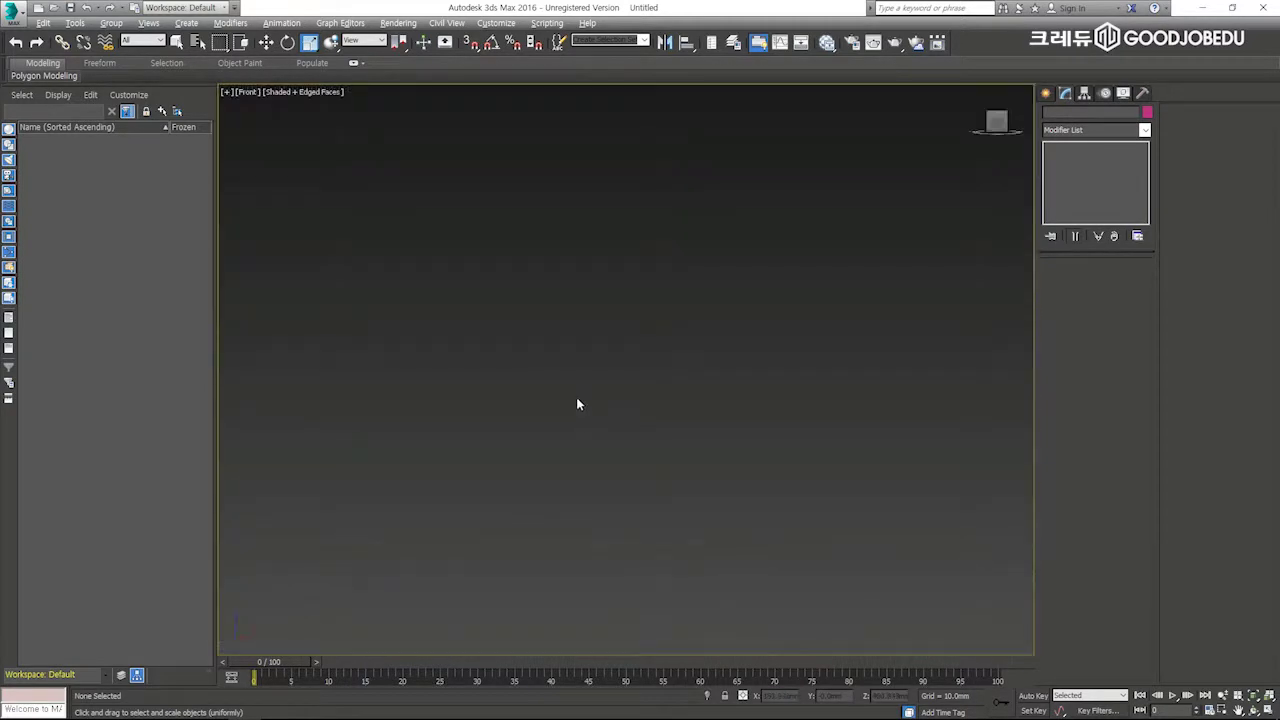
pyautogui.click(1046, 93)
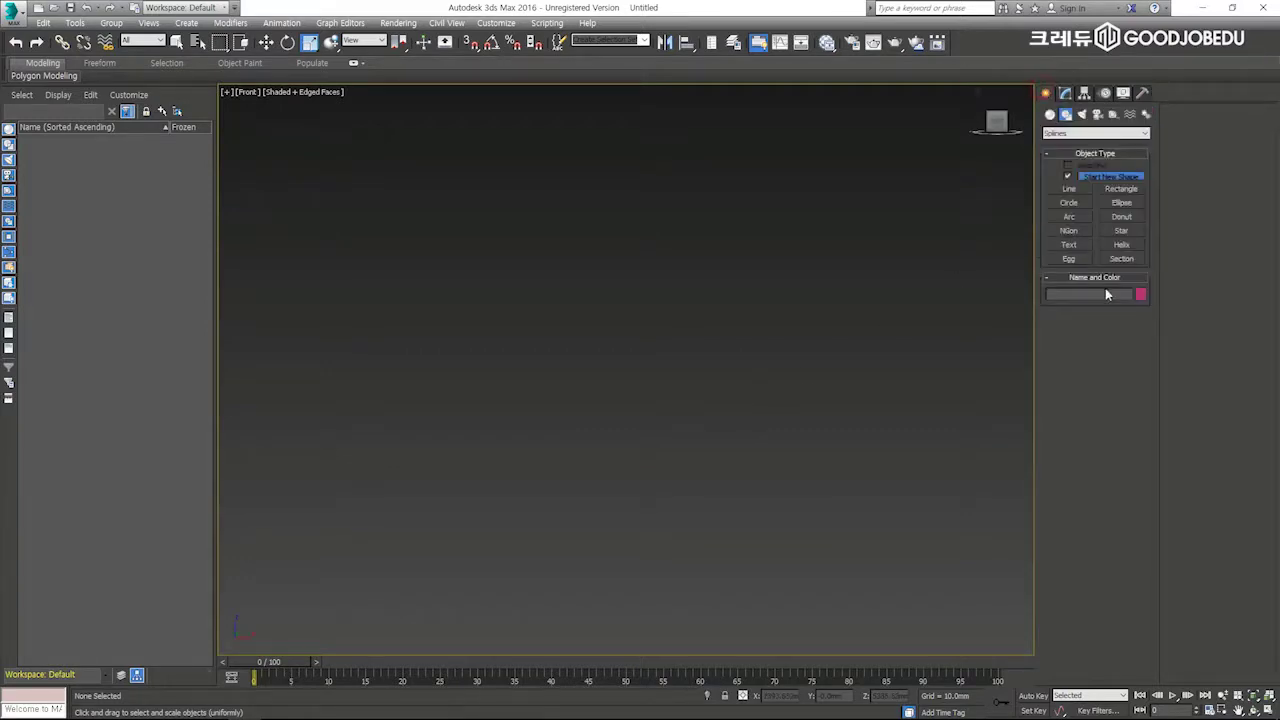
pyautogui.click(1051, 115)
pyautogui.click(1120, 234)
pyautogui.moveTo(571, 204); pyautogui.dragTo(937, 586)
pyautogui.rightClick(931, 555)
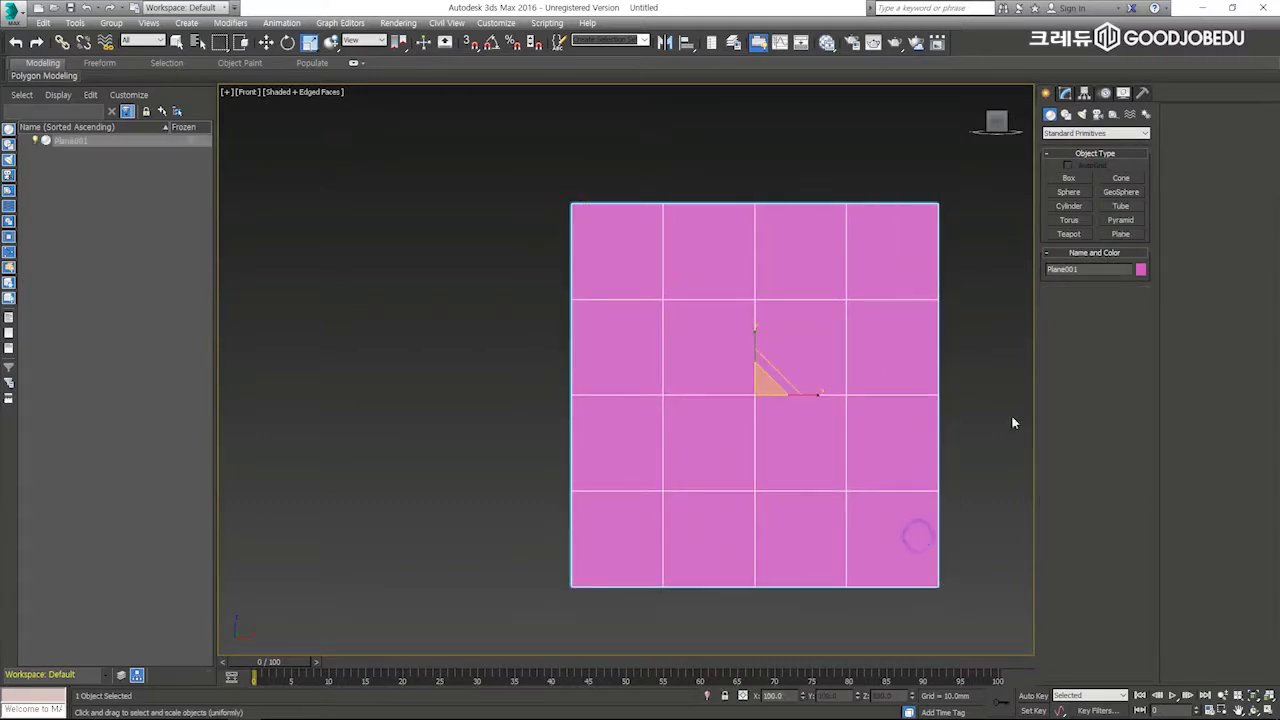
# Step: Set the plane's width and length to 3000 mm each
pyautogui.click(1063, 93)
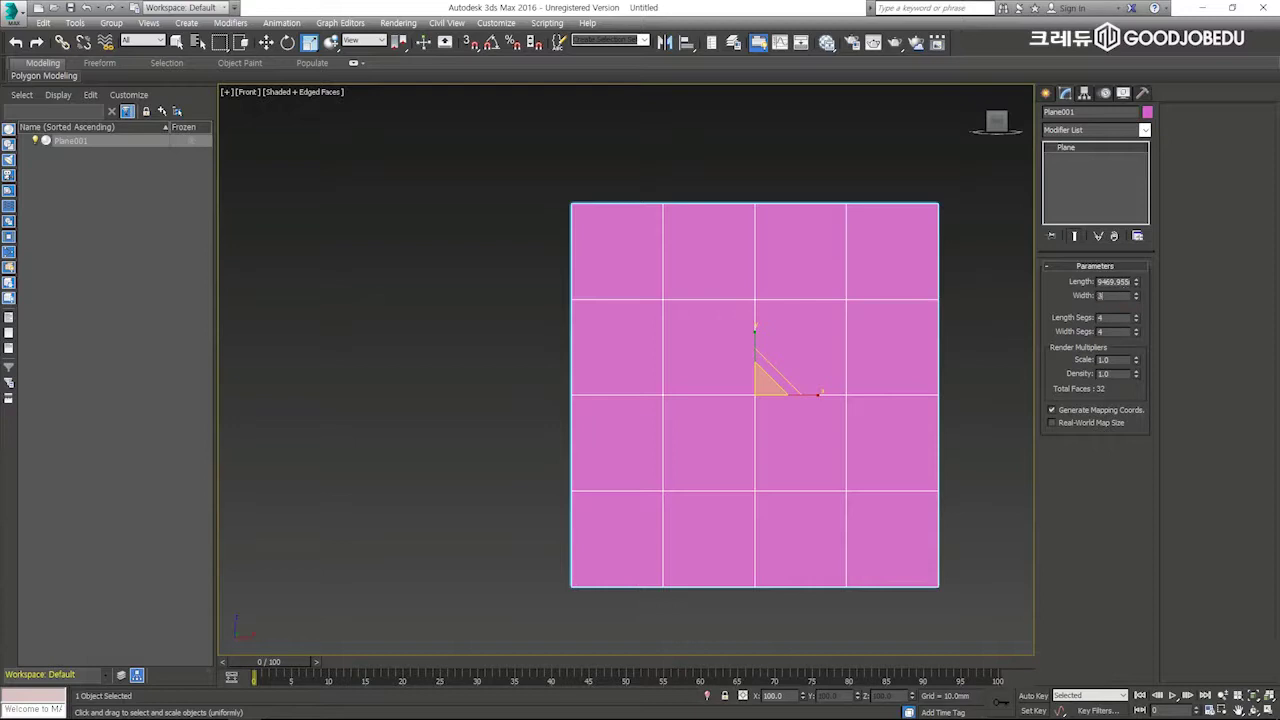
pyautogui.press('Return')
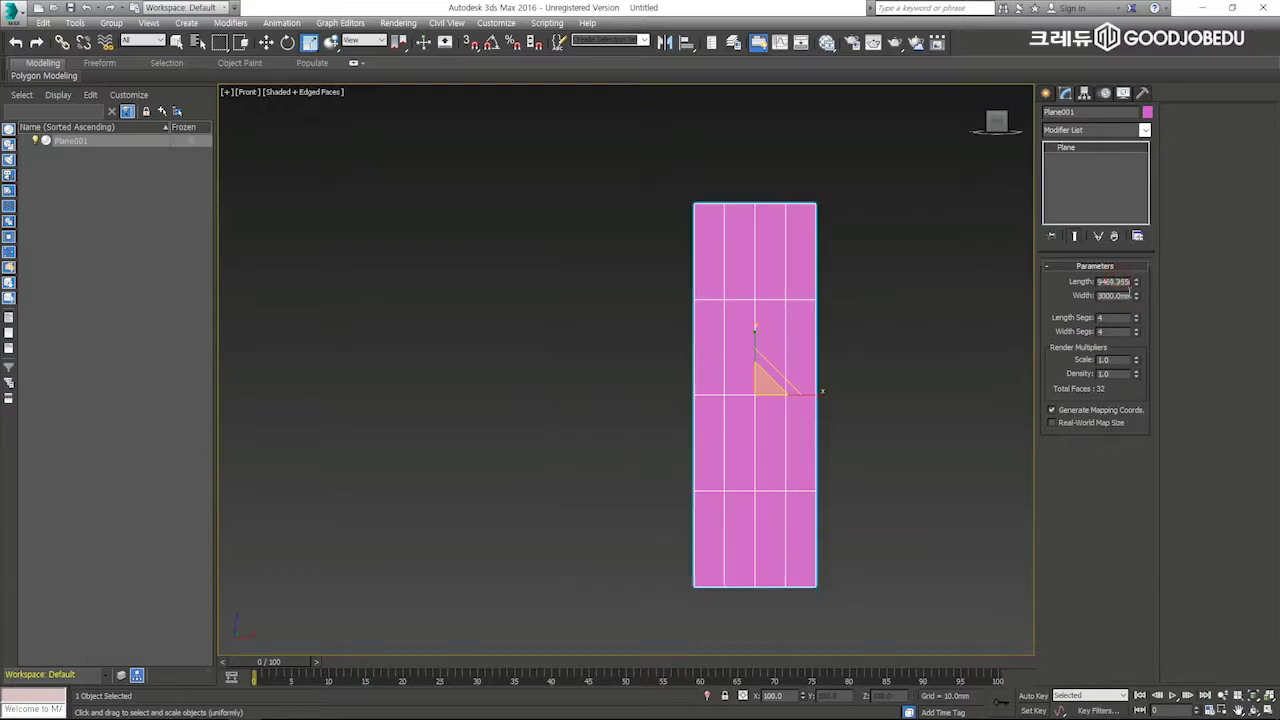
pyautogui.moveTo(1137, 290); pyautogui.dragTo(1147, 329)
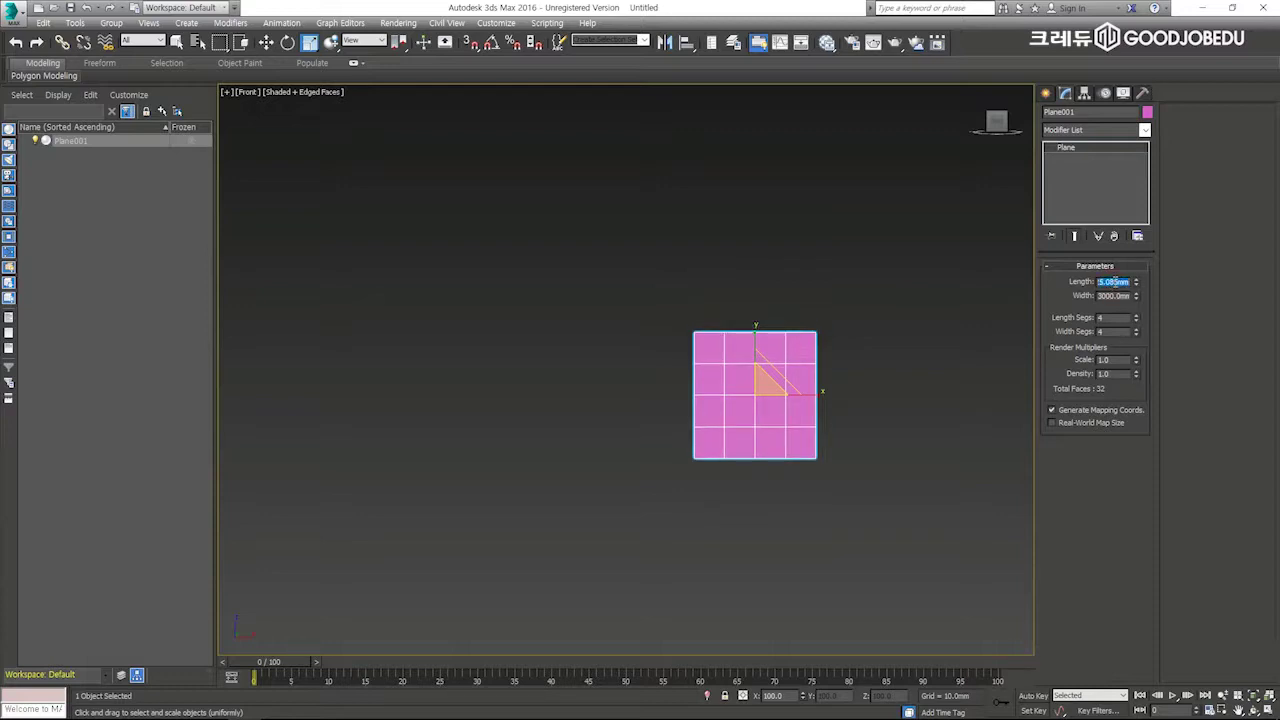
pyautogui.click(1115, 296)
pyautogui.scroll(4, 762, 386)
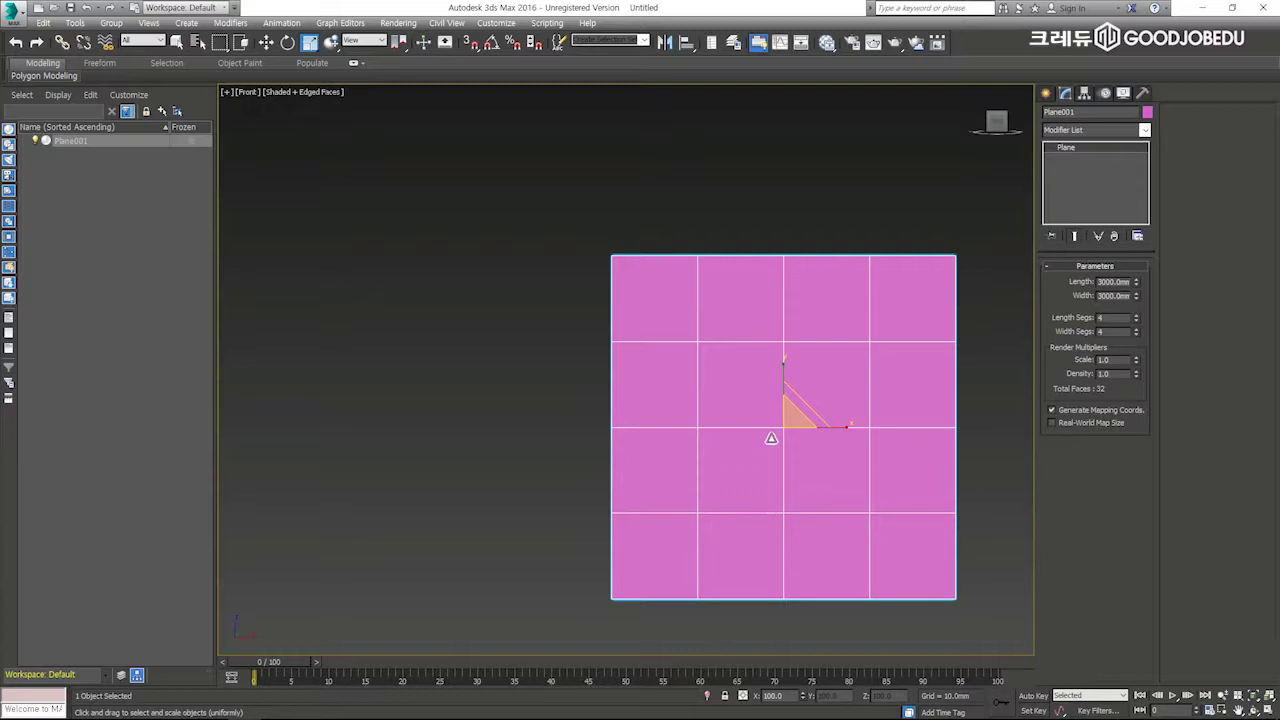
# Step: Set the plane's length and width segments to 70 each and view it in perspective
pyautogui.press('p')
pyautogui.moveTo(523, 300)
pyautogui.keyDown('alt'); pyautogui.mouseDown(button='middle')
pyautogui.moveTo(557, 342)
pyautogui.moveTo(806, 292)
pyautogui.mouseUp(button='middle'); pyautogui.keyUp('alt')
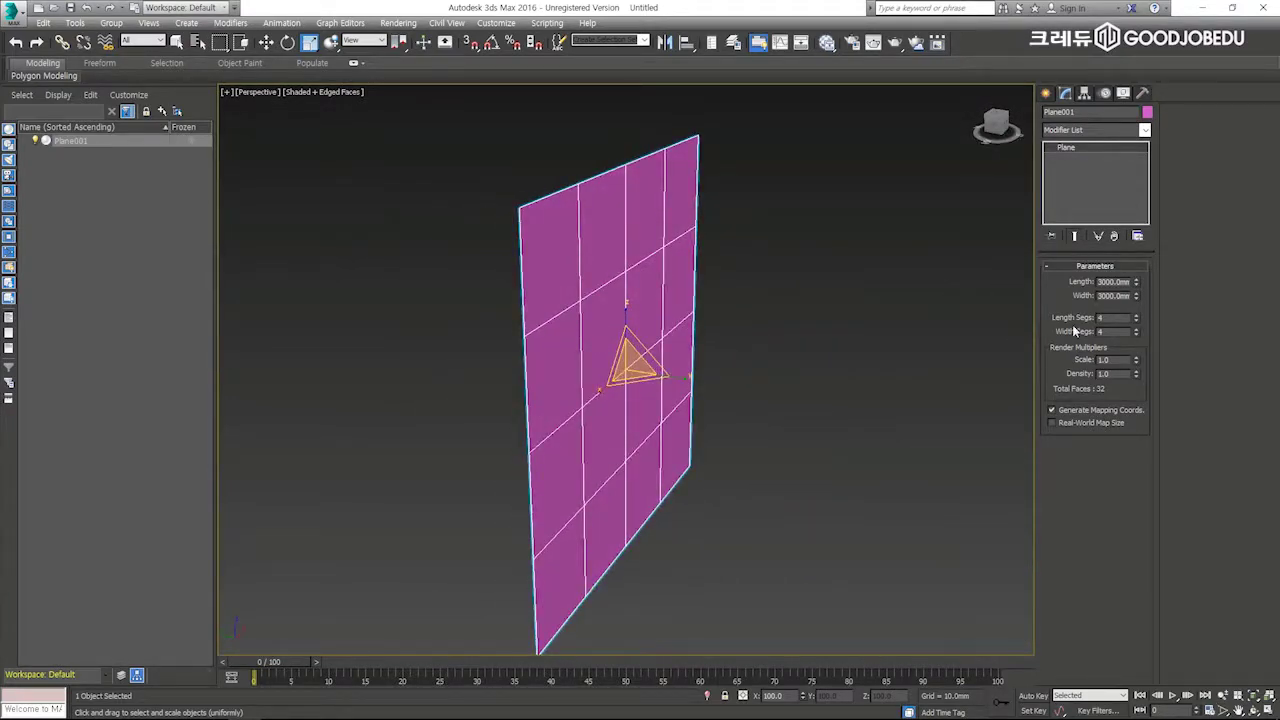
pyautogui.keyDown('alt'); pyautogui.moveTo(646, 302); pyautogui.dragTo(477, 157, button='middle'); pyautogui.keyUp('alt')
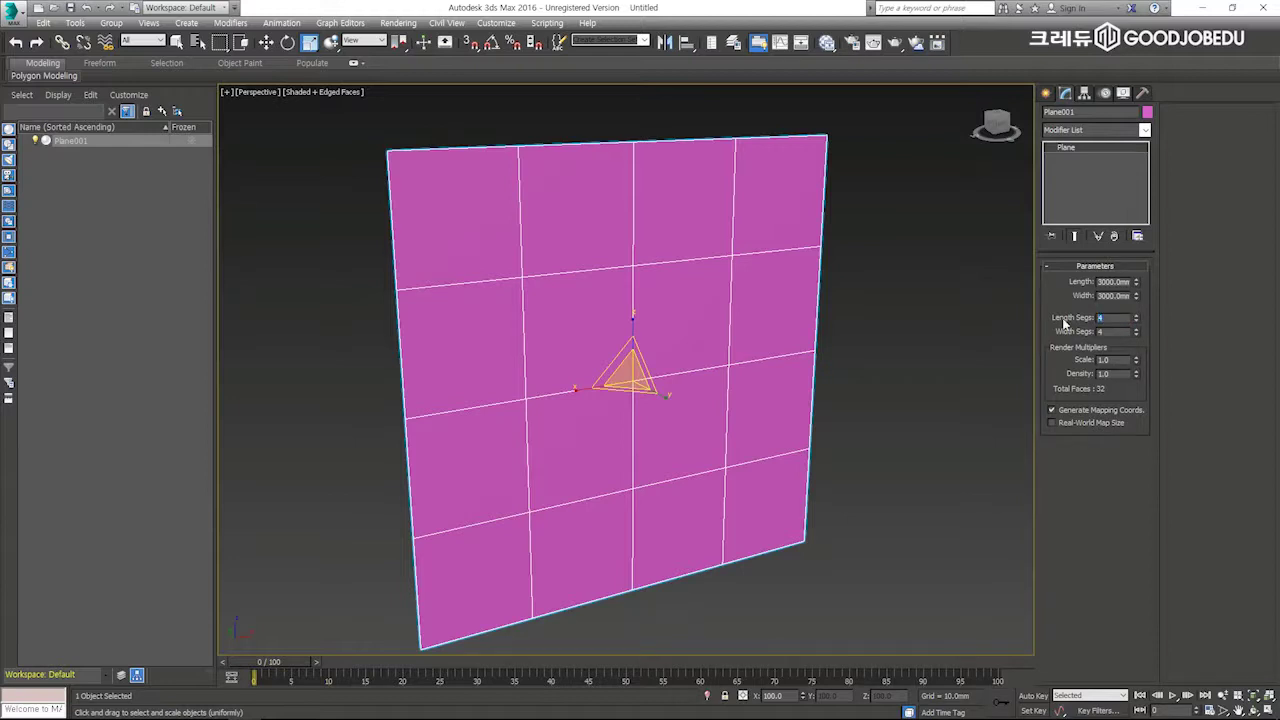
pyautogui.press('Tab')
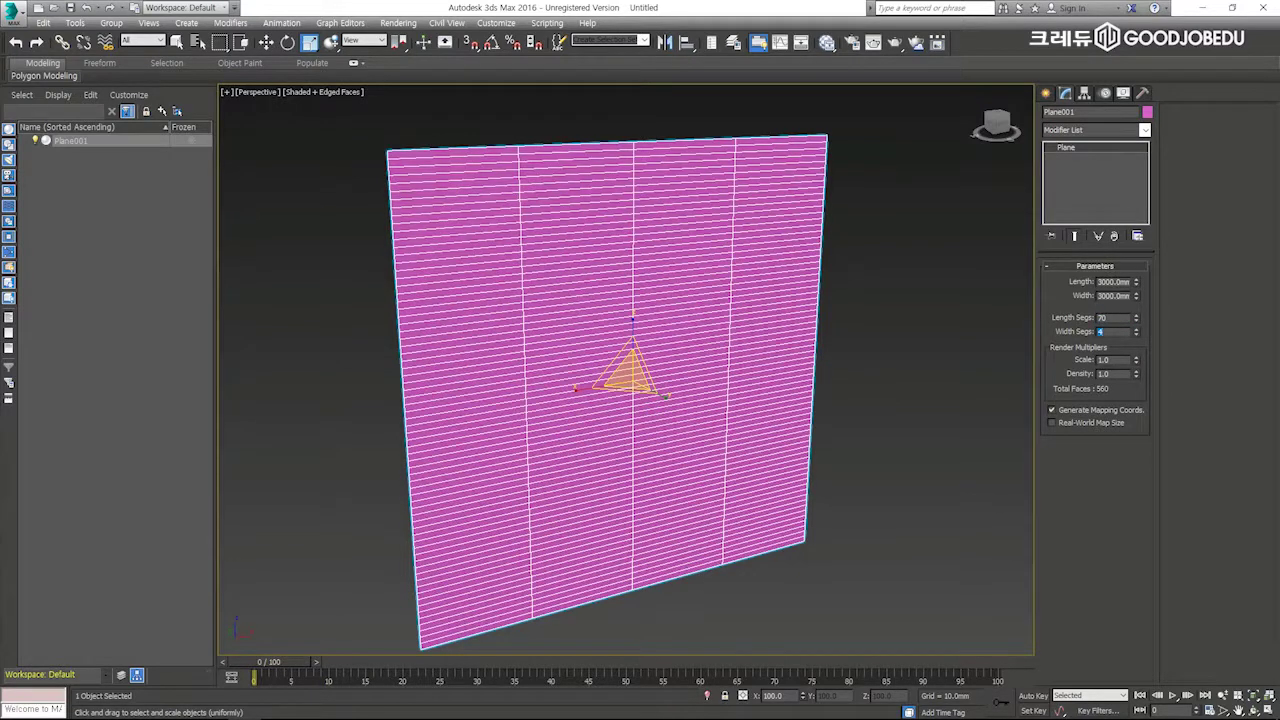
pyautogui.press('Tab')
pyautogui.keyDown('alt'); pyautogui.moveTo(700, 408); pyautogui.dragTo(676, 436, button='middle'); pyautogui.keyUp('alt')
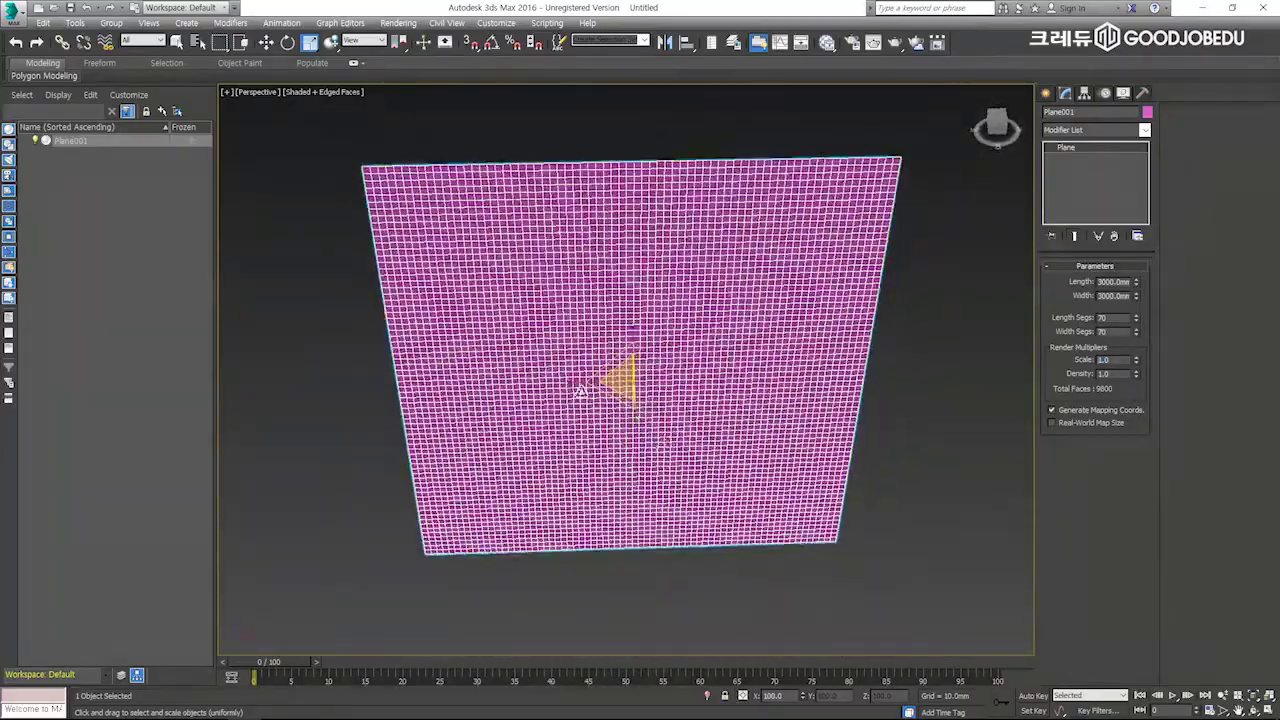
pyautogui.keyDown('alt'); pyautogui.moveTo(757, 397); pyautogui.dragTo(675, 495, button='middle'); pyautogui.keyUp('alt')
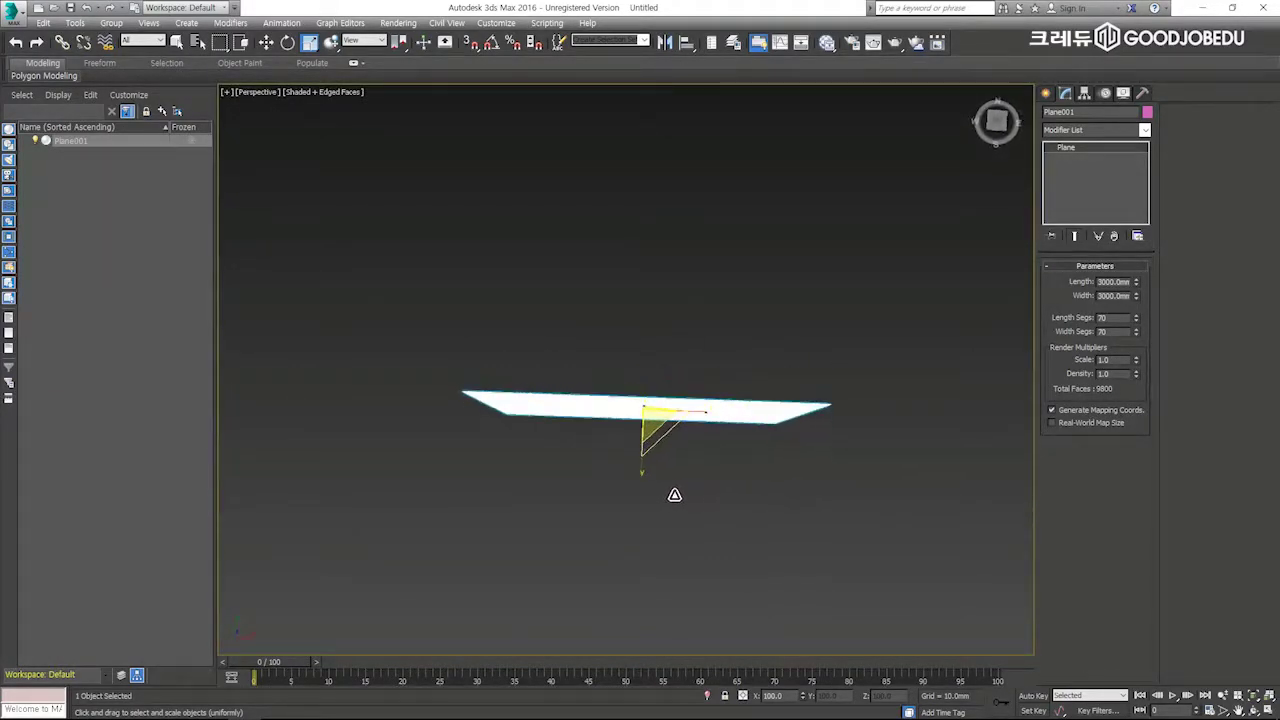
pyautogui.rightClick(712, 456)
pyautogui.click(727, 431)
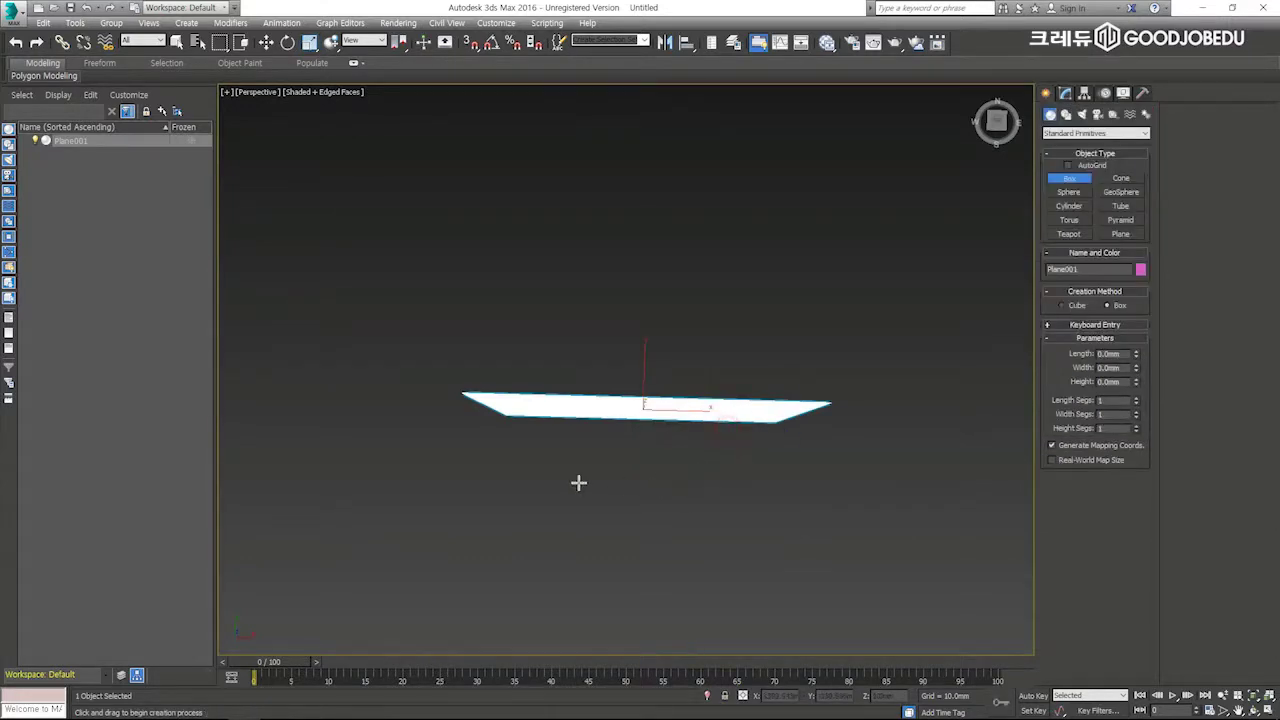
pyautogui.moveTo(488, 412); pyautogui.dragTo(805, 432)
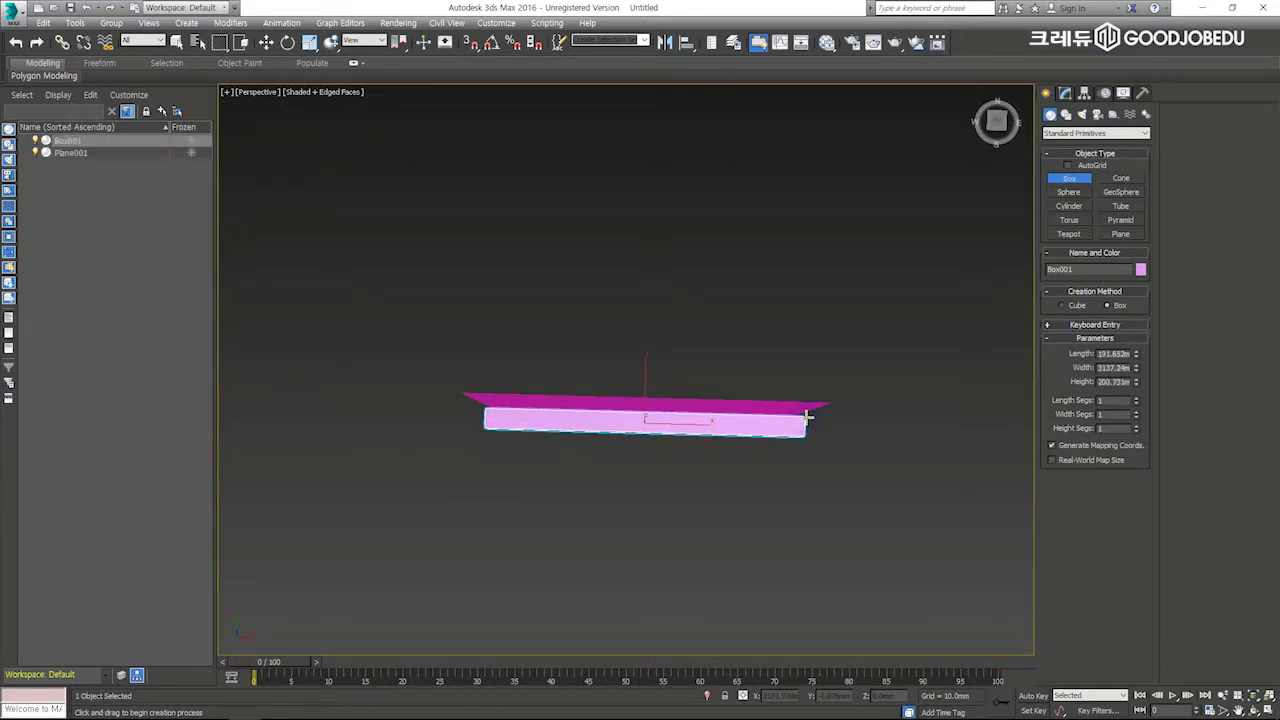
pyautogui.rightClick(804, 418)
pyautogui.keyDown('alt'); pyautogui.moveTo(790, 446); pyautogui.dragTo(881, 372, button='middle'); pyautogui.keyUp('alt')
pyautogui.press('Delete')
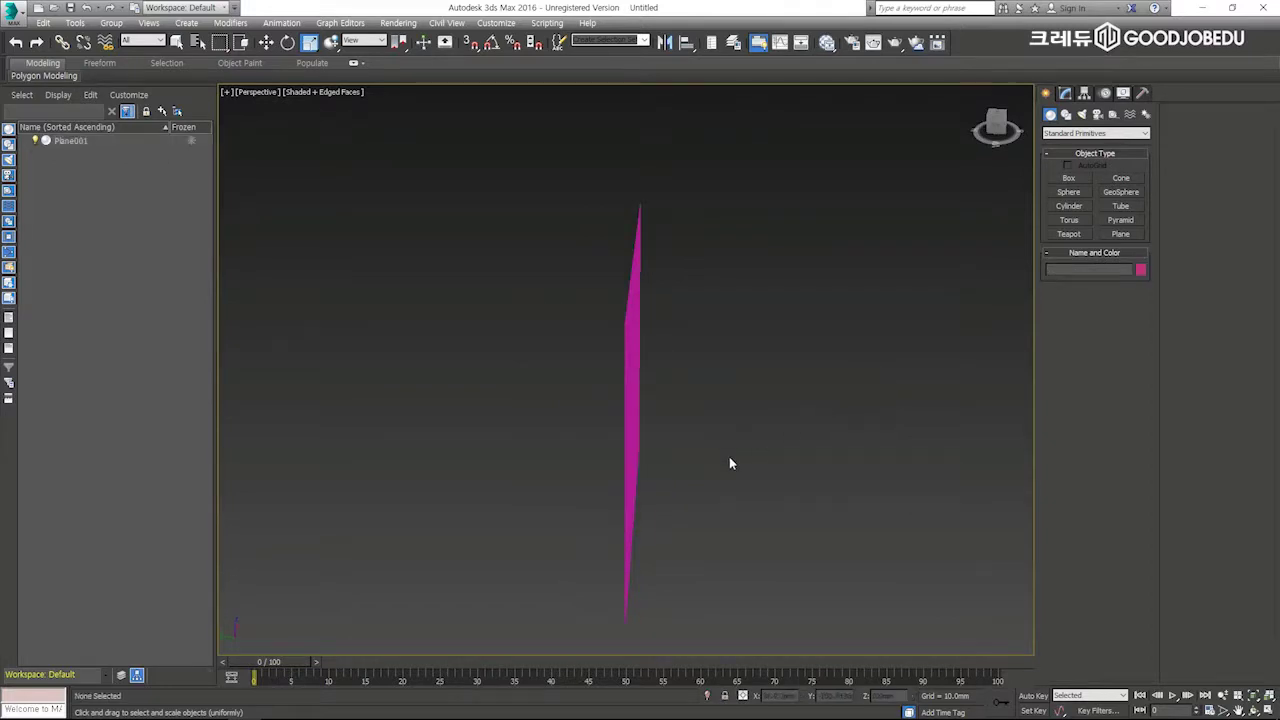
# Step: Draw a box about 3093 mm wide, 211 mm long and 167 mm high around the plane in the Top view
pyautogui.press('t')
pyautogui.rightClick(671, 434)
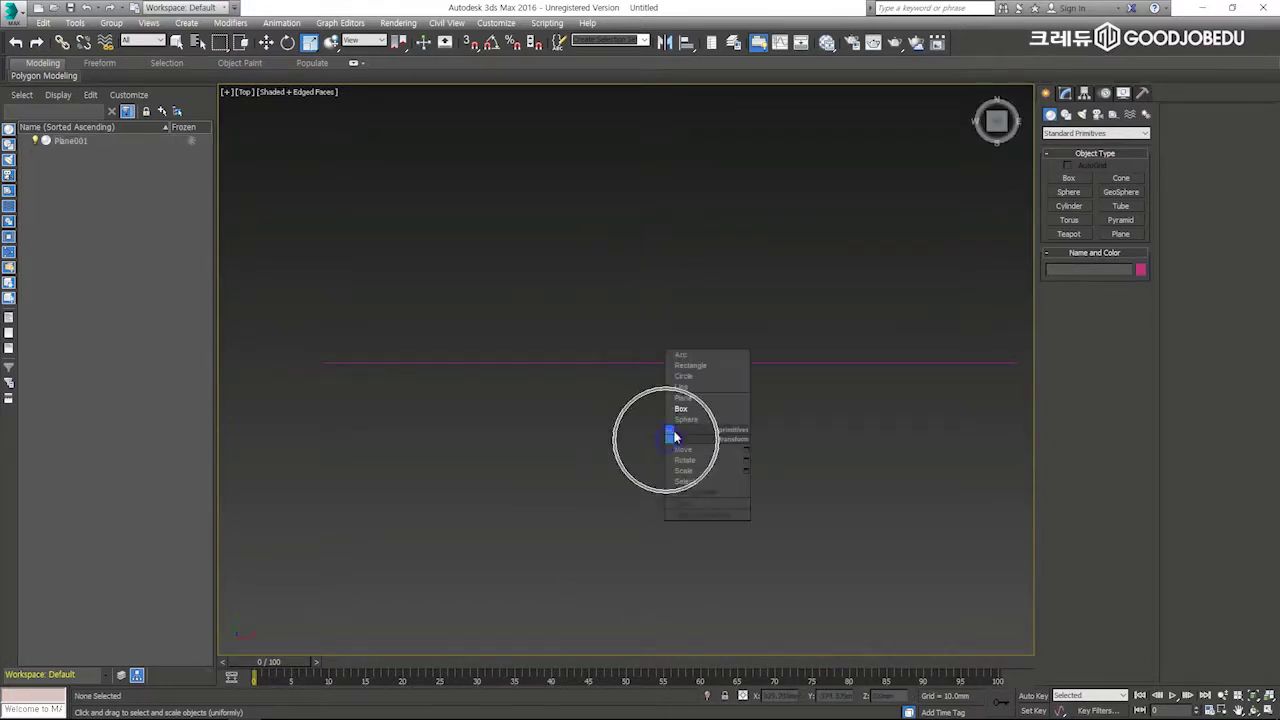
pyautogui.click(690, 410)
pyautogui.moveTo(312, 338); pyautogui.dragTo(1026, 391)
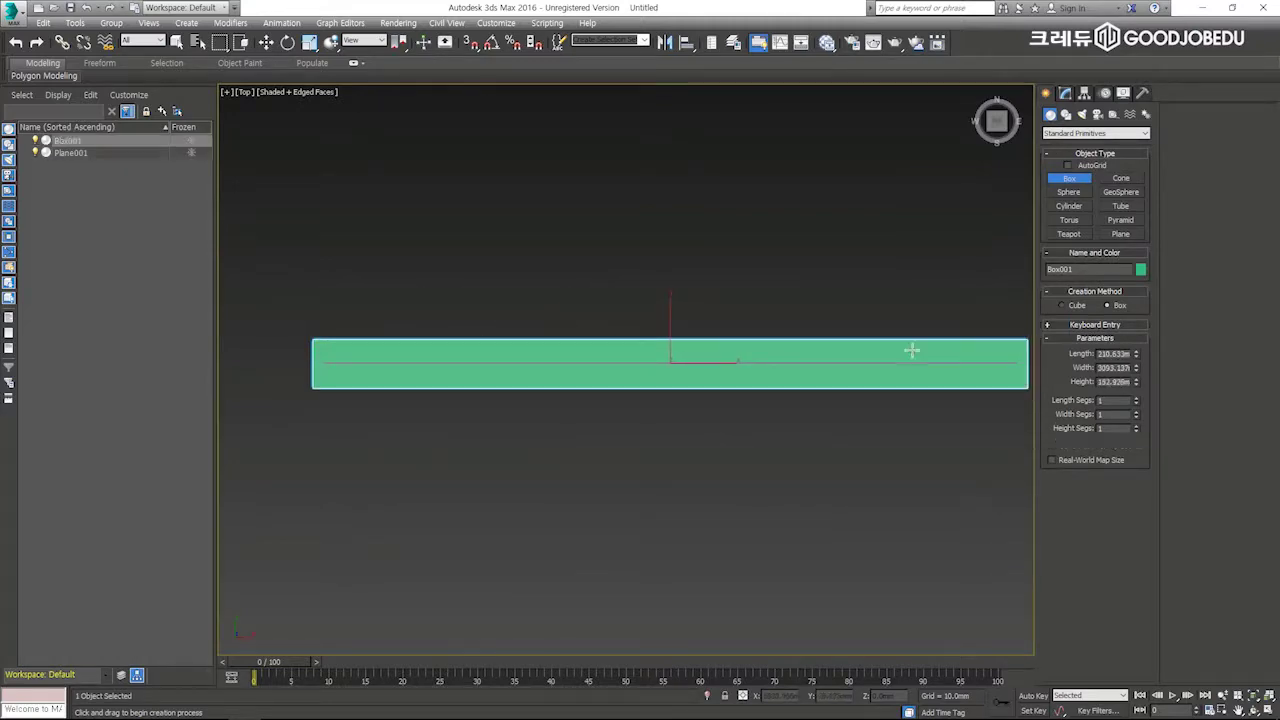
pyautogui.click(911, 350)
# Step: Move the long box straight up to the plane's upper edge in the Perspective view and deselect it
pyautogui.press('p')
pyautogui.keyDown('alt'); pyautogui.moveTo(775, 425); pyautogui.dragTo(786, 357, button='middle'); pyautogui.keyUp('alt')
pyautogui.scroll(-4, 749, 363)
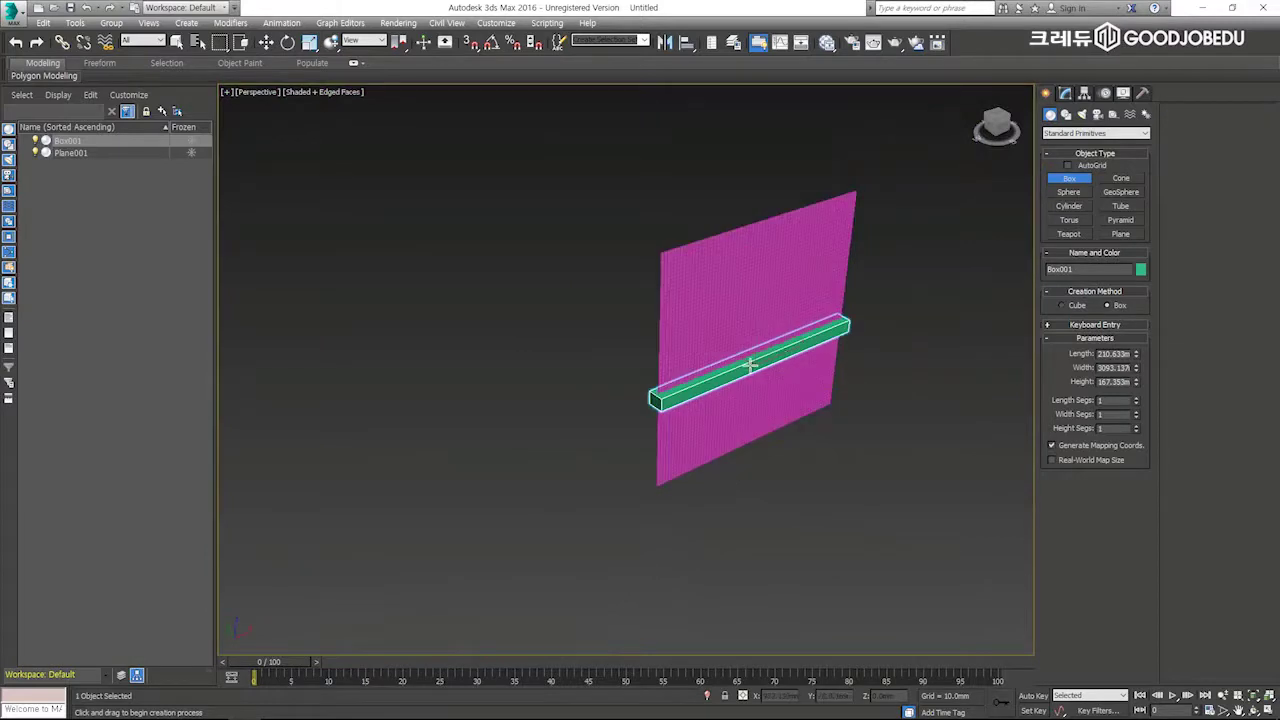
pyautogui.press('w')
pyautogui.moveTo(757, 330); pyautogui.dragTo(761, 192)
pyautogui.keyDown('alt'); pyautogui.moveTo(771, 289); pyautogui.dragTo(462, 432, button='middle'); pyautogui.keyUp('alt')
pyautogui.click(706, 427)
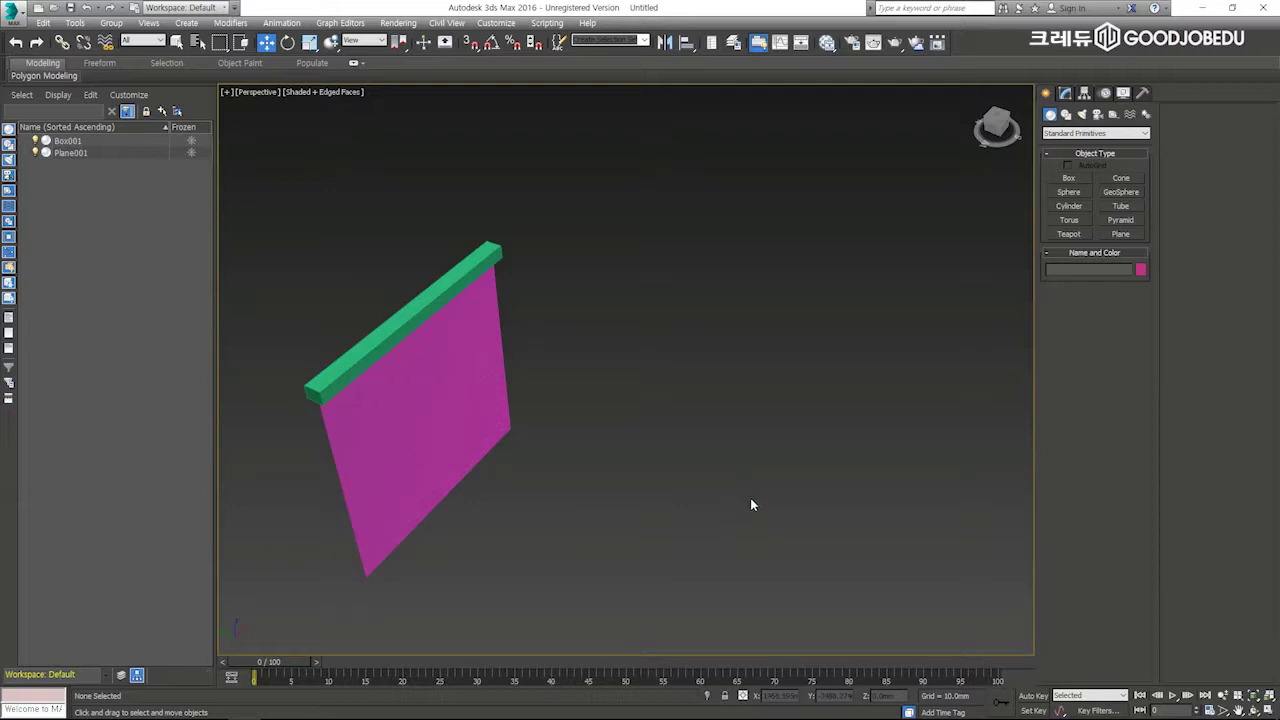
# Step: Draw a tall demo box about 938 mm long and 640 mm wide beside the curtain plane in the Perspective view
pyautogui.rightClick(718, 422)
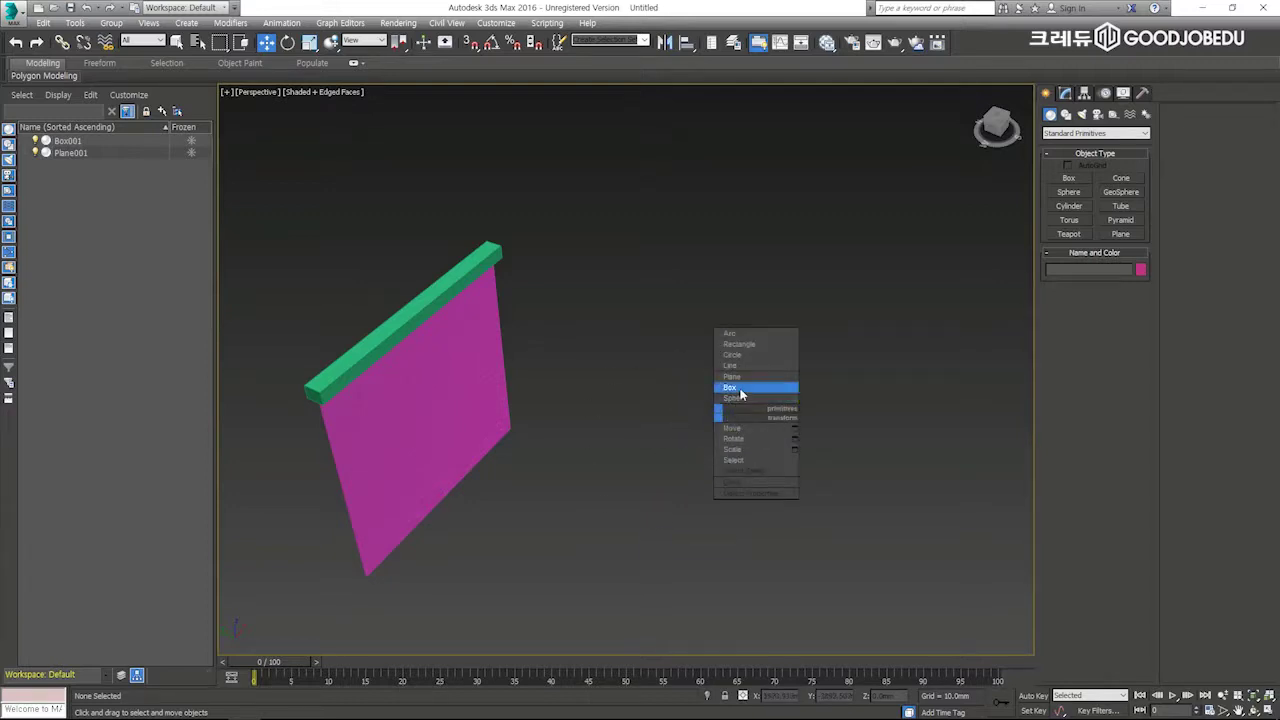
pyautogui.click(740, 388)
pyautogui.moveTo(646, 491); pyautogui.dragTo(694, 557)
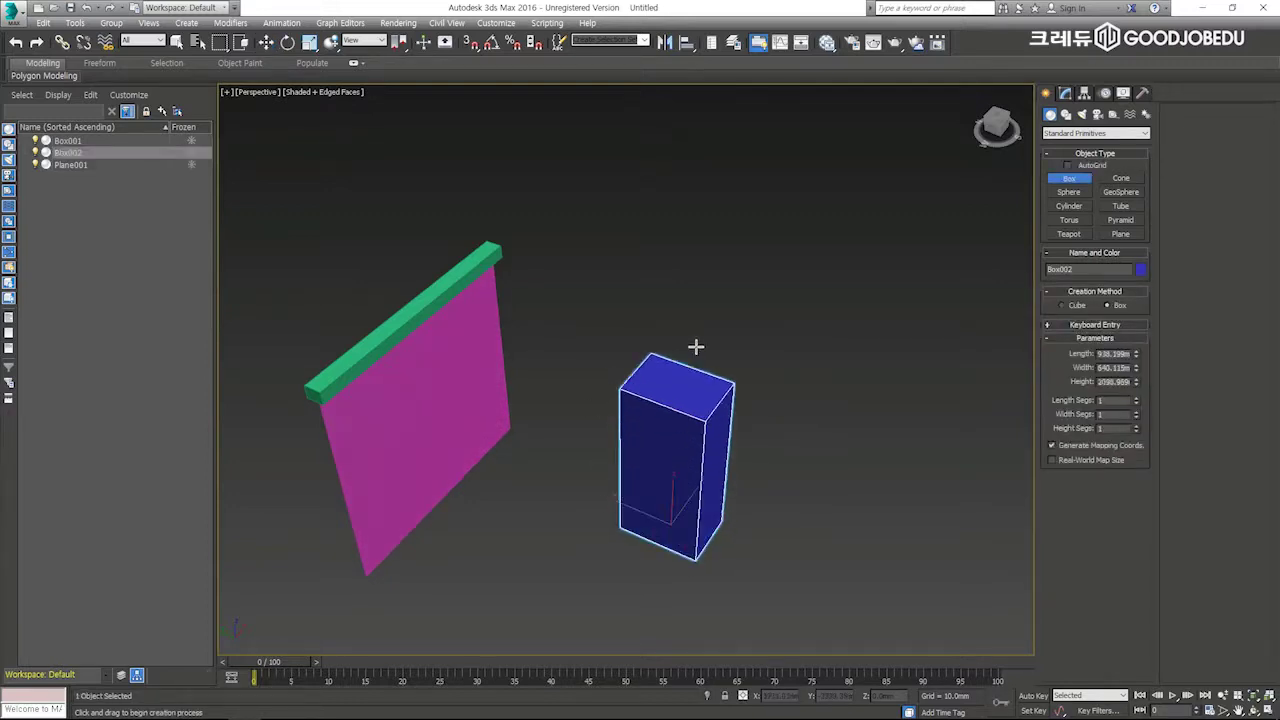
pyautogui.click(720, 291)
pyautogui.press('w')
pyautogui.press('ctrl')
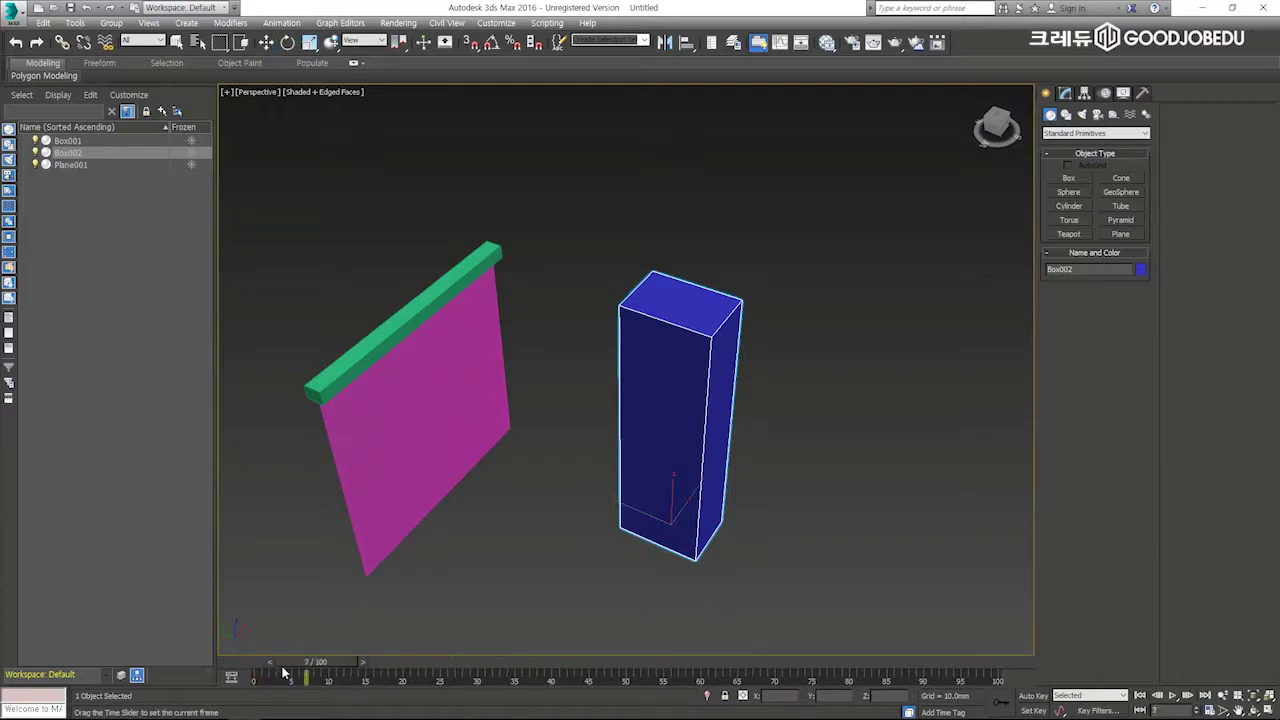
# Step: With Auto Key on, move the tall demo box along the X axis away from its start position at frame 10
pyautogui.press('n')
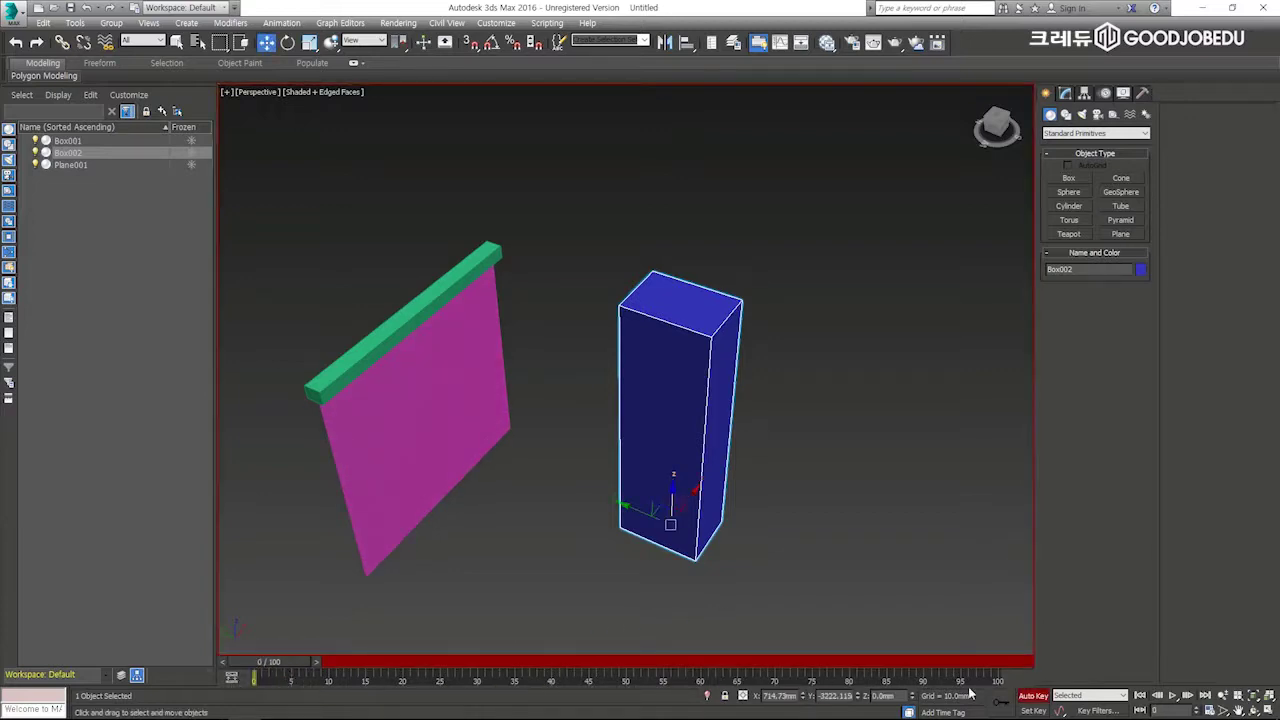
pyautogui.click(1035, 696)
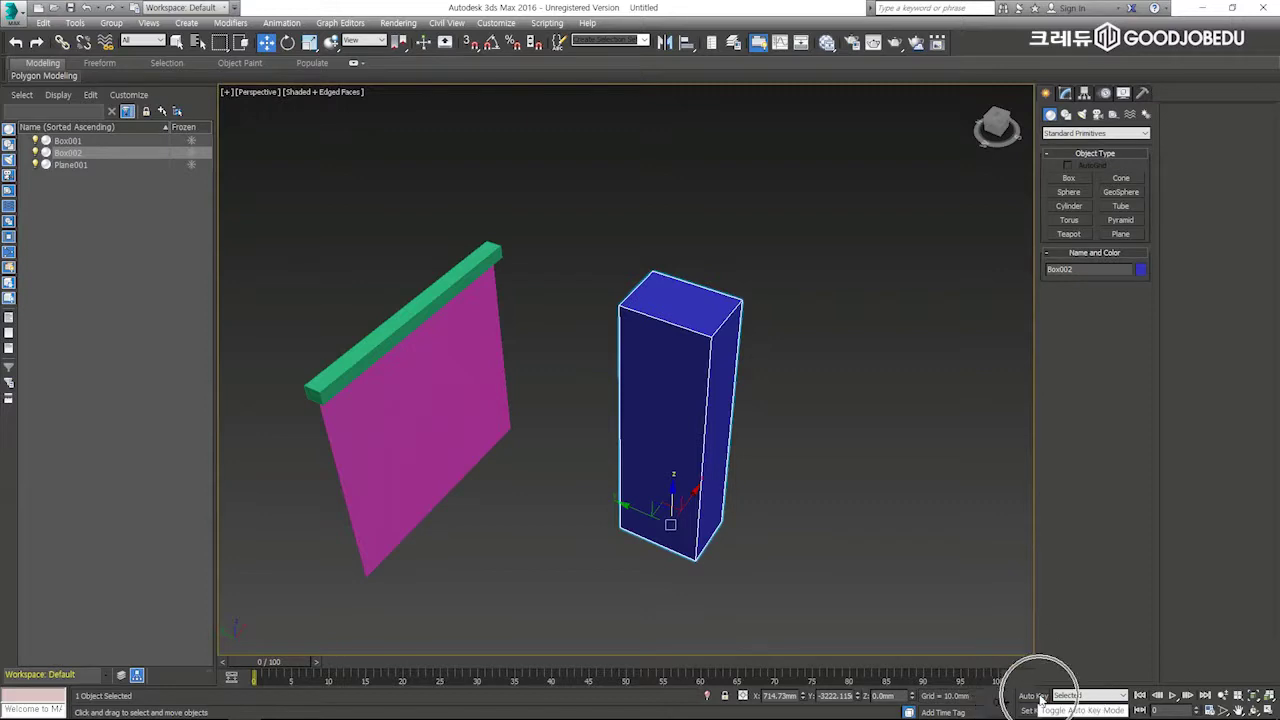
pyautogui.click(1038, 697)
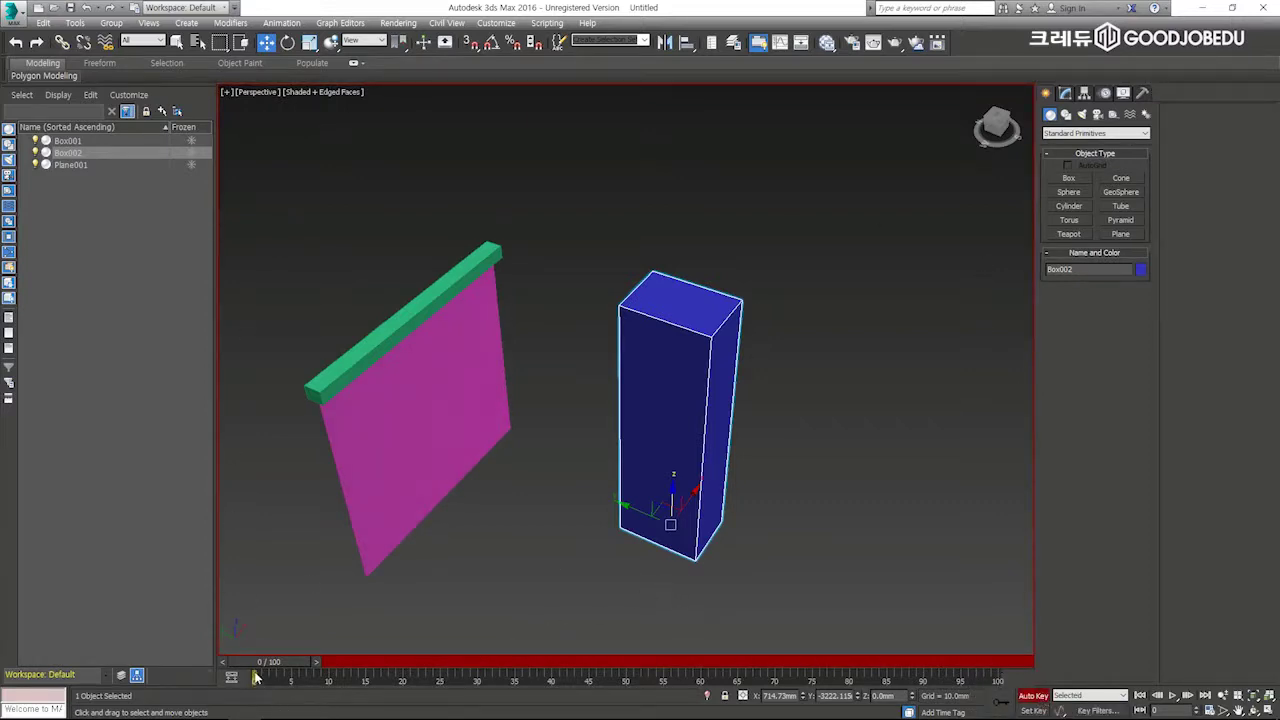
pyautogui.moveTo(265, 664); pyautogui.dragTo(338, 665)
pyautogui.press('w')
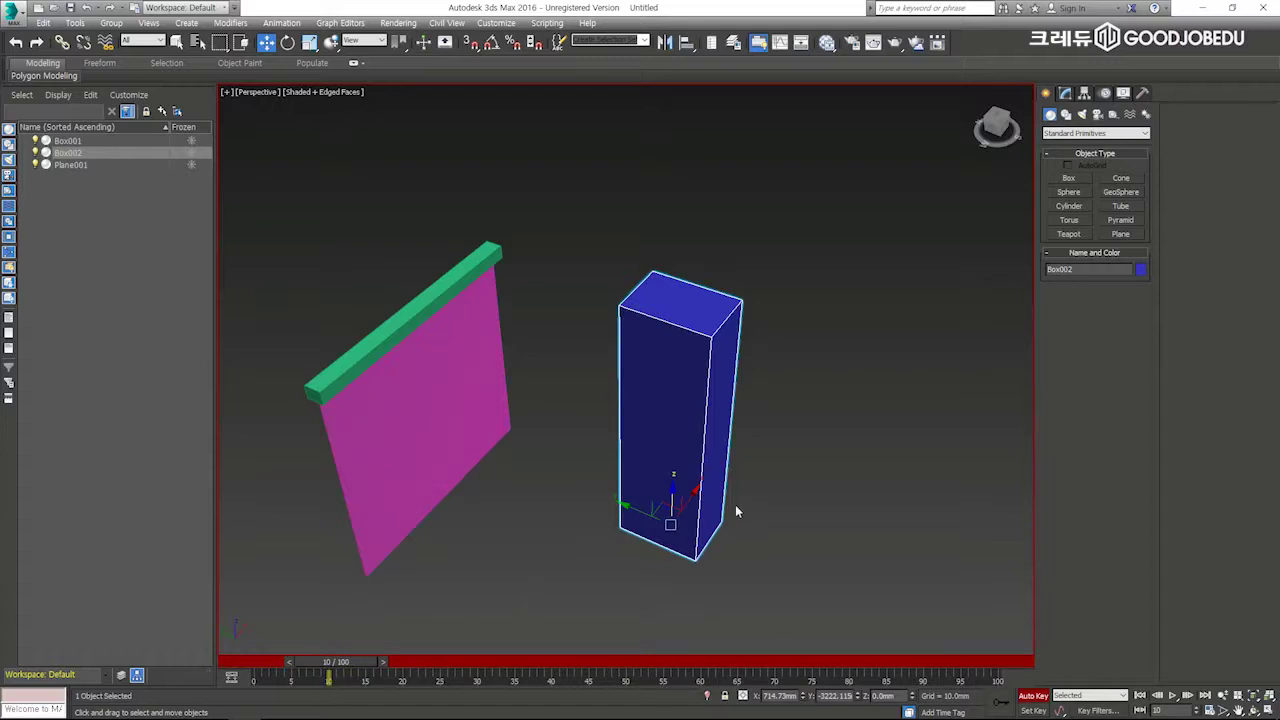
pyautogui.moveTo(692, 492); pyautogui.dragTo(889, 312)
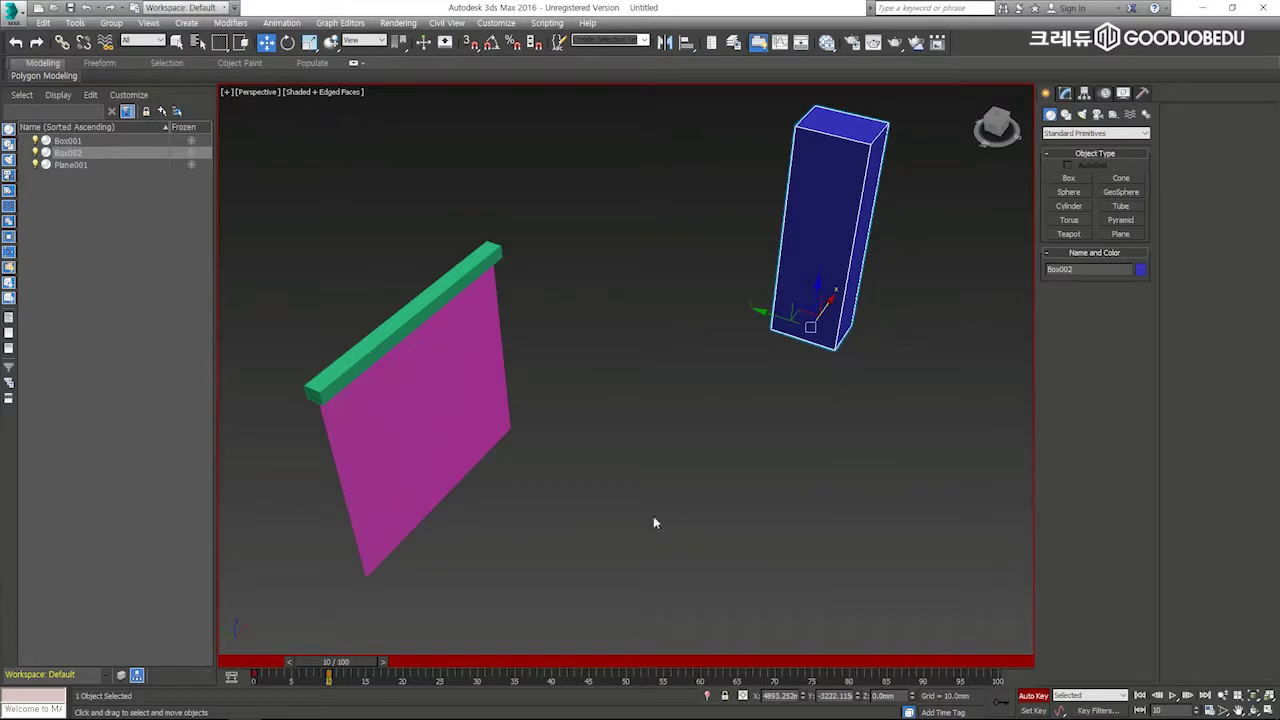
# Step: Scale the demo box down along its height at frame 25 with Auto Key still on
pyautogui.click(252, 677)
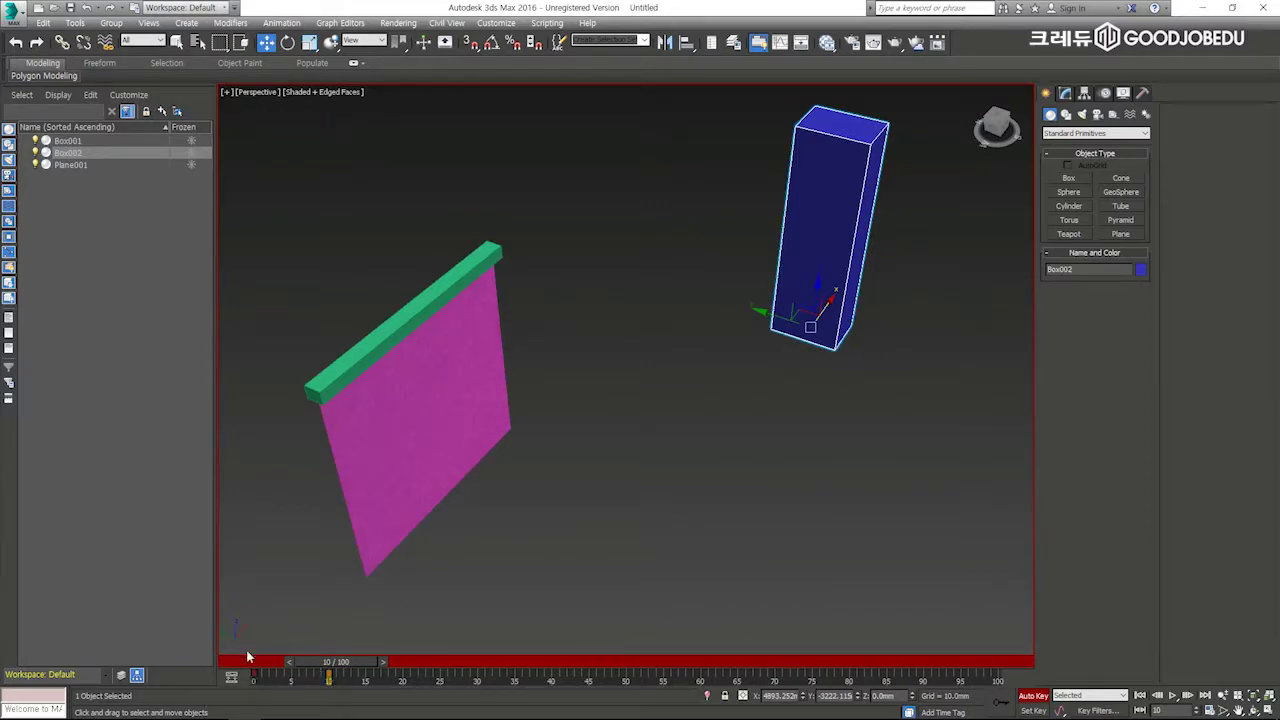
pyautogui.moveTo(320, 665); pyautogui.dragTo(432, 661)
pyautogui.press('w')
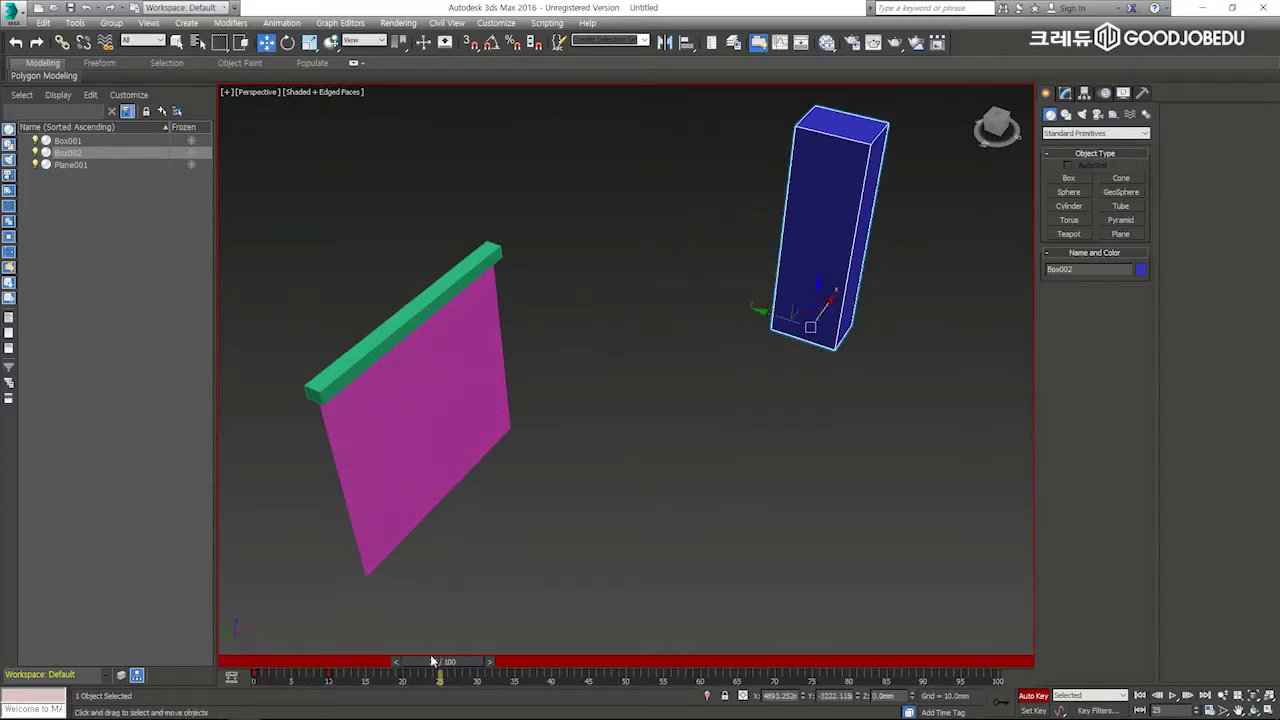
pyautogui.keyDown('alt'); pyautogui.moveTo(790, 468); pyautogui.dragTo(677, 494, button='middle'); pyautogui.keyUp('alt')
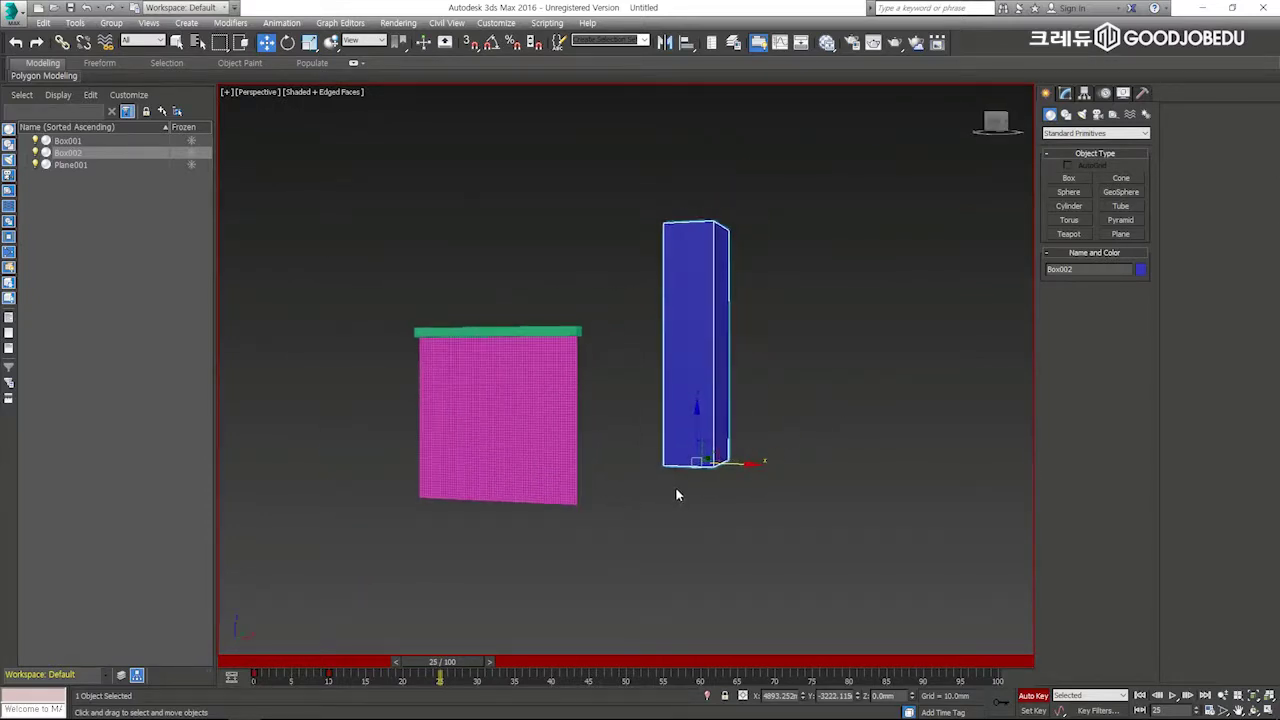
pyautogui.press('r')
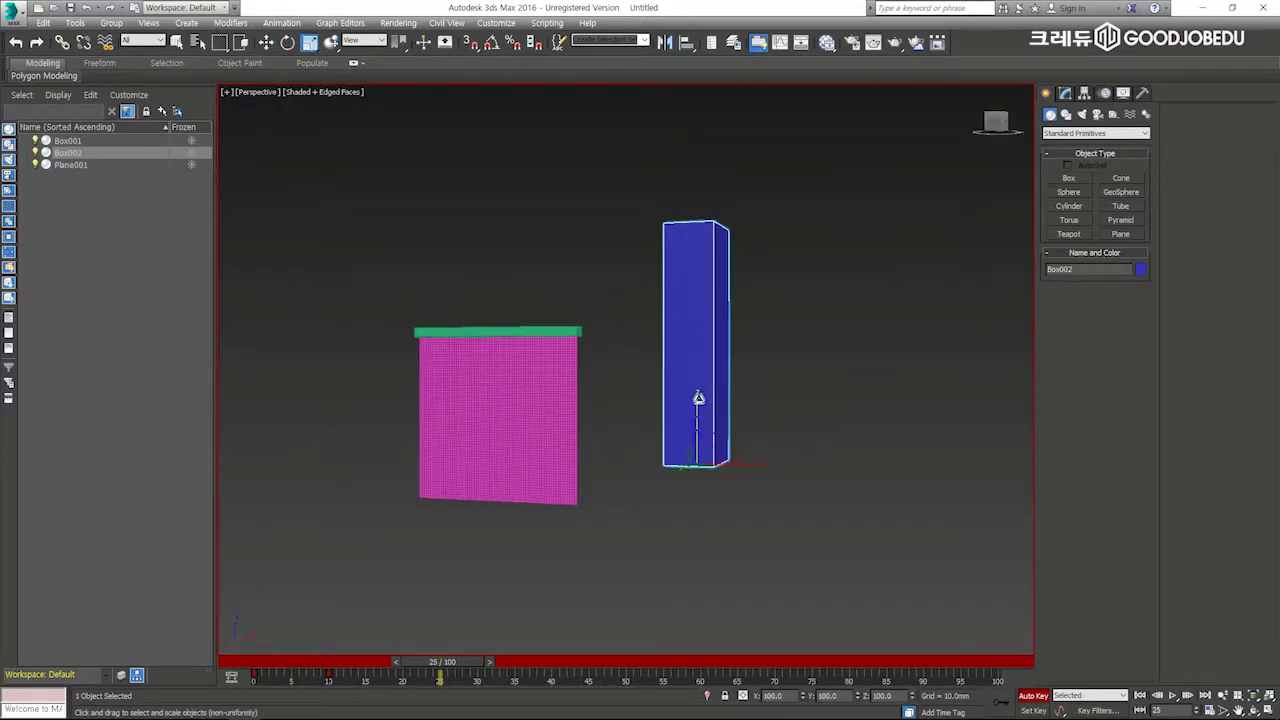
pyautogui.moveTo(698, 398); pyautogui.dragTo(743, 679)
# Step: Scrub the demo box's animation between frames 0 and 10, and redo its vertical squash at frame 25
pyautogui.keyDown('alt'); pyautogui.moveTo(397, 571); pyautogui.dragTo(479, 605, button='middle'); pyautogui.keyUp('alt')
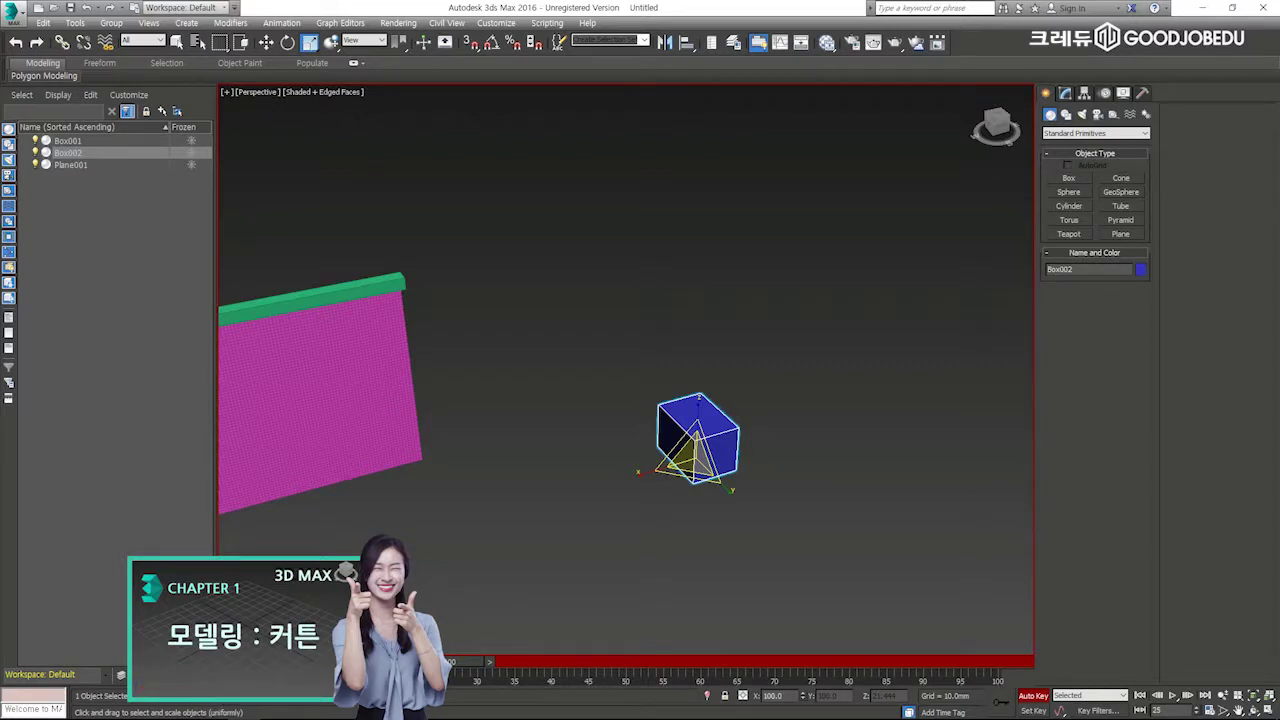
pyautogui.moveTo(435, 665); pyautogui.dragTo(252, 670)
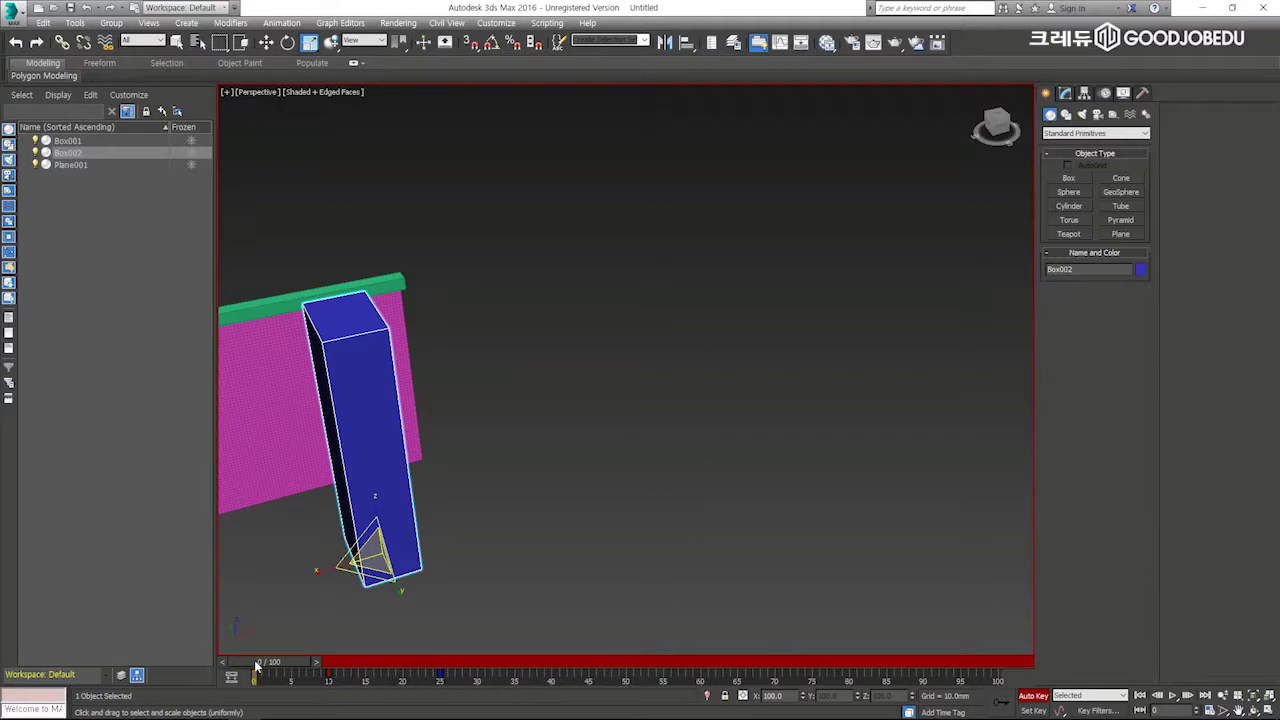
pyautogui.moveTo(256, 666); pyautogui.dragTo(335, 662)
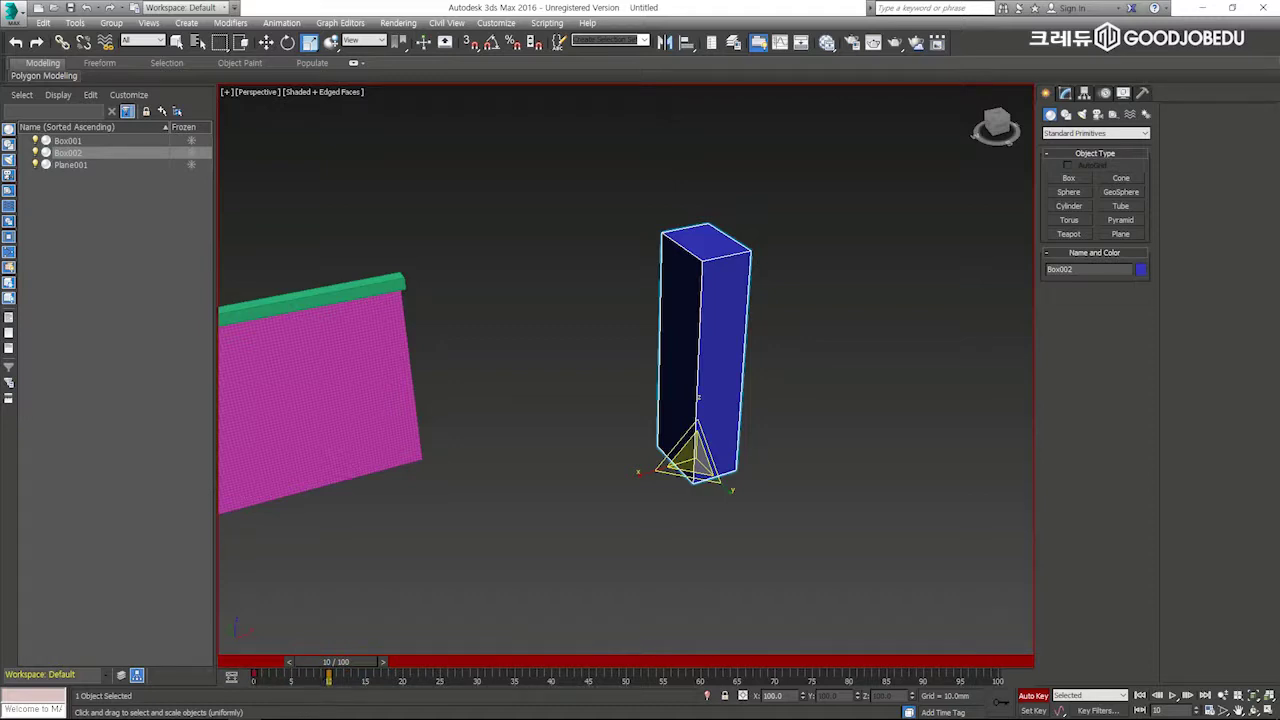
pyautogui.moveTo(1035, 709)
pyautogui.moveTo(342, 663); pyautogui.dragTo(440, 678)
pyautogui.moveTo(694, 423); pyautogui.dragTo(742, 513)
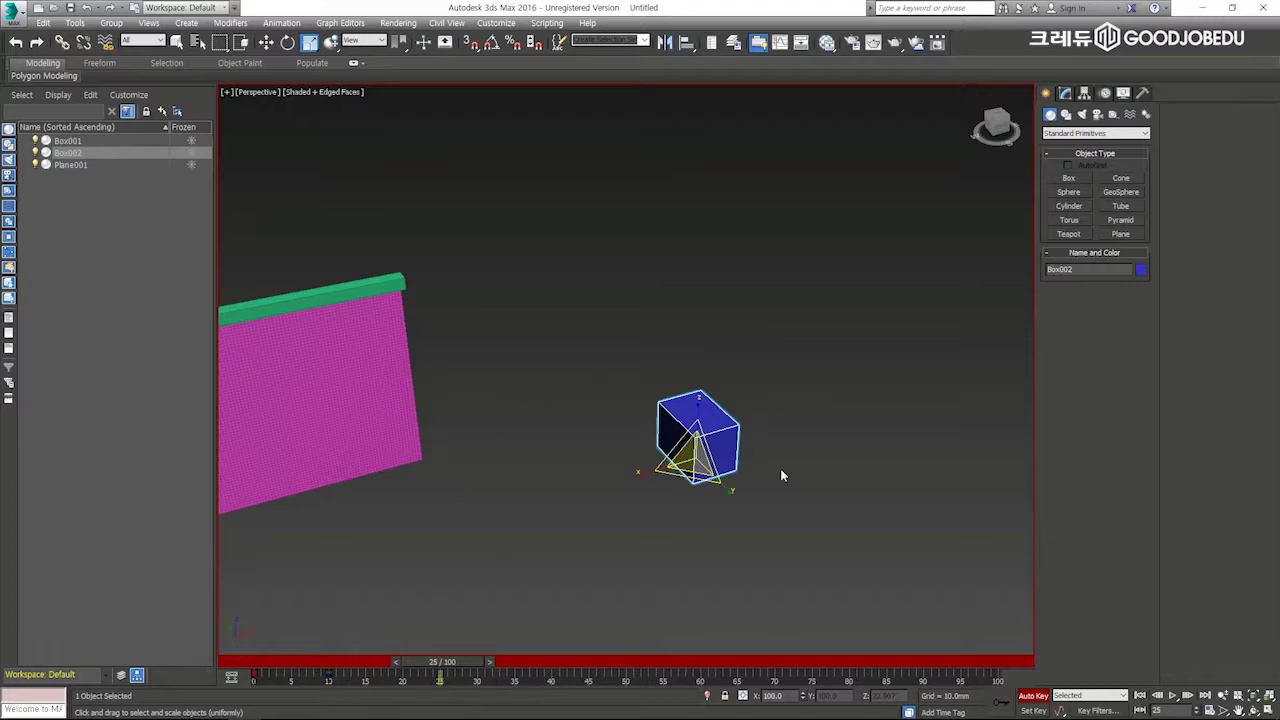
# Step: Play the demo box's move and squash animation from frame 0 and stop it
pyautogui.moveTo(450, 663); pyautogui.dragTo(227, 629)
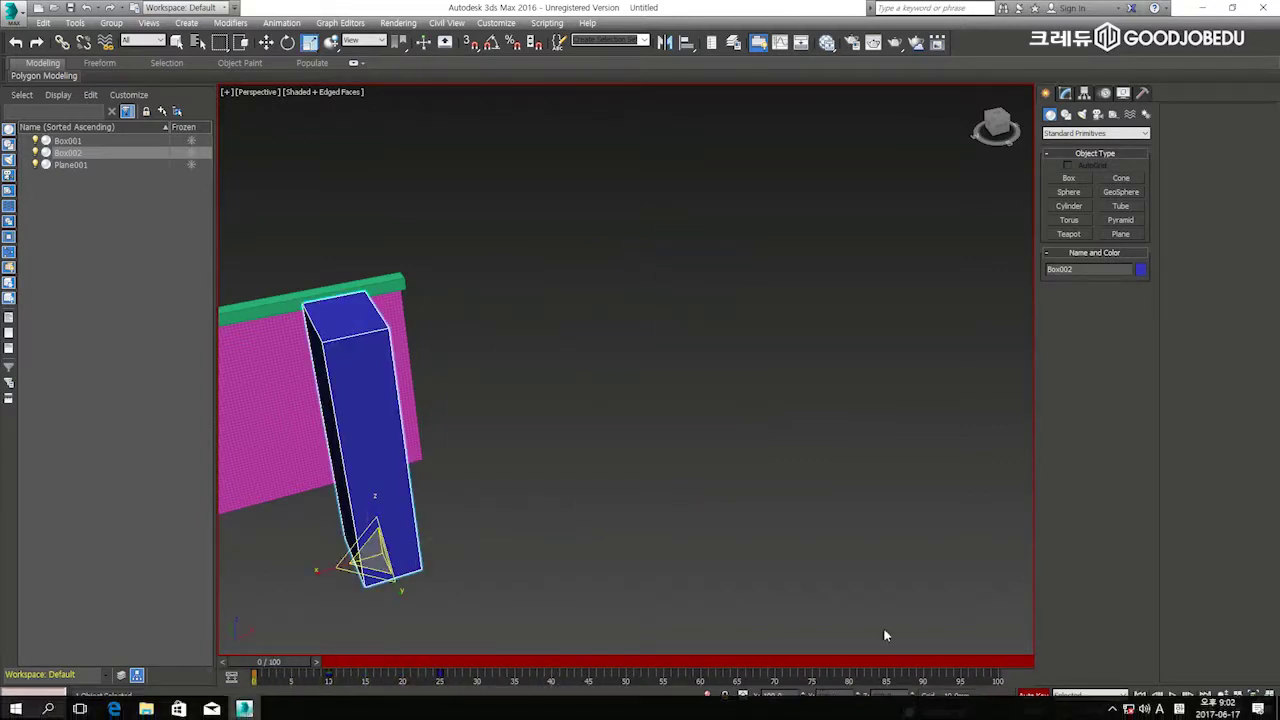
pyautogui.click(1174, 696)
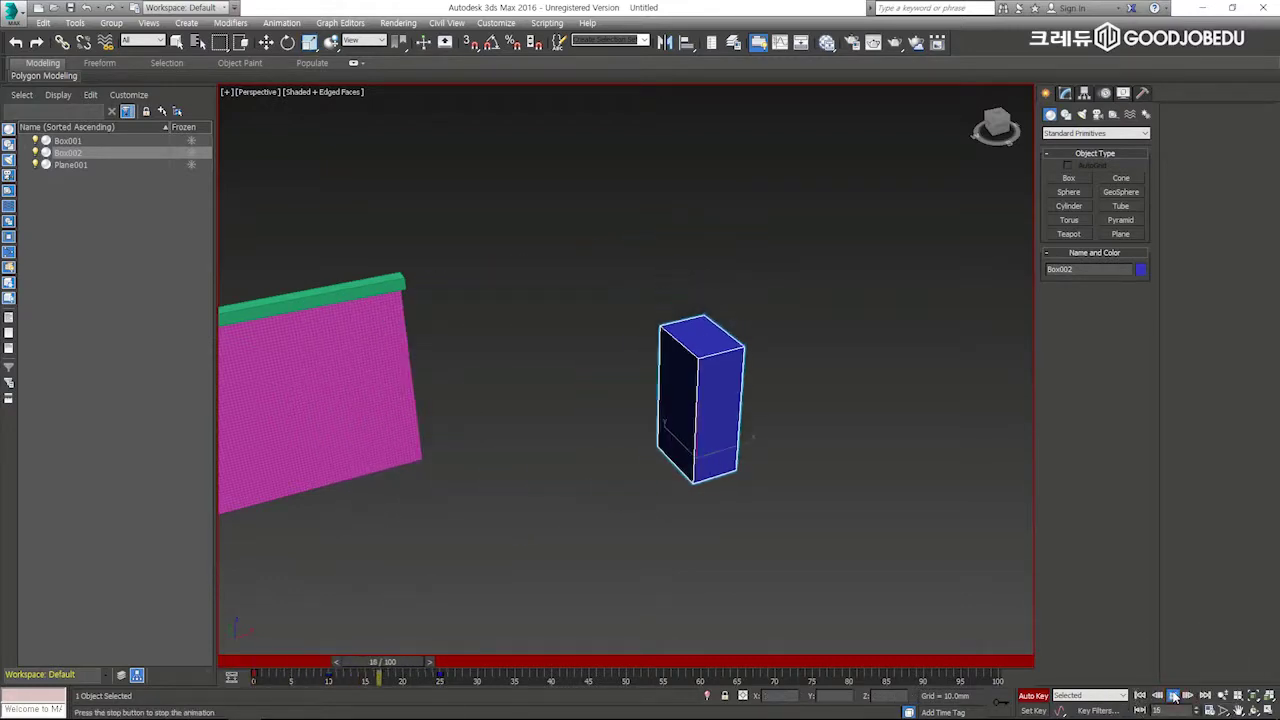
pyautogui.click(1174, 696)
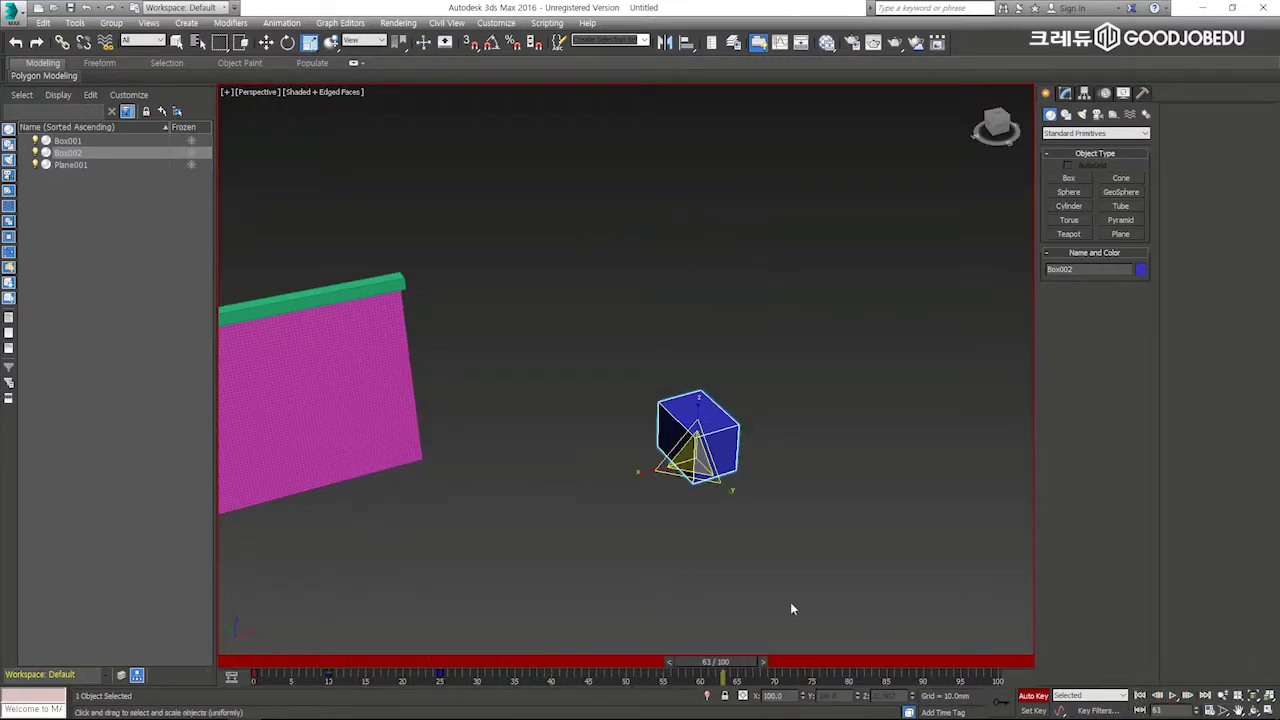
# Step: Return to frame 0, delete the demo box and turn Auto Key off
pyautogui.moveTo(727, 666); pyautogui.dragTo(262, 666)
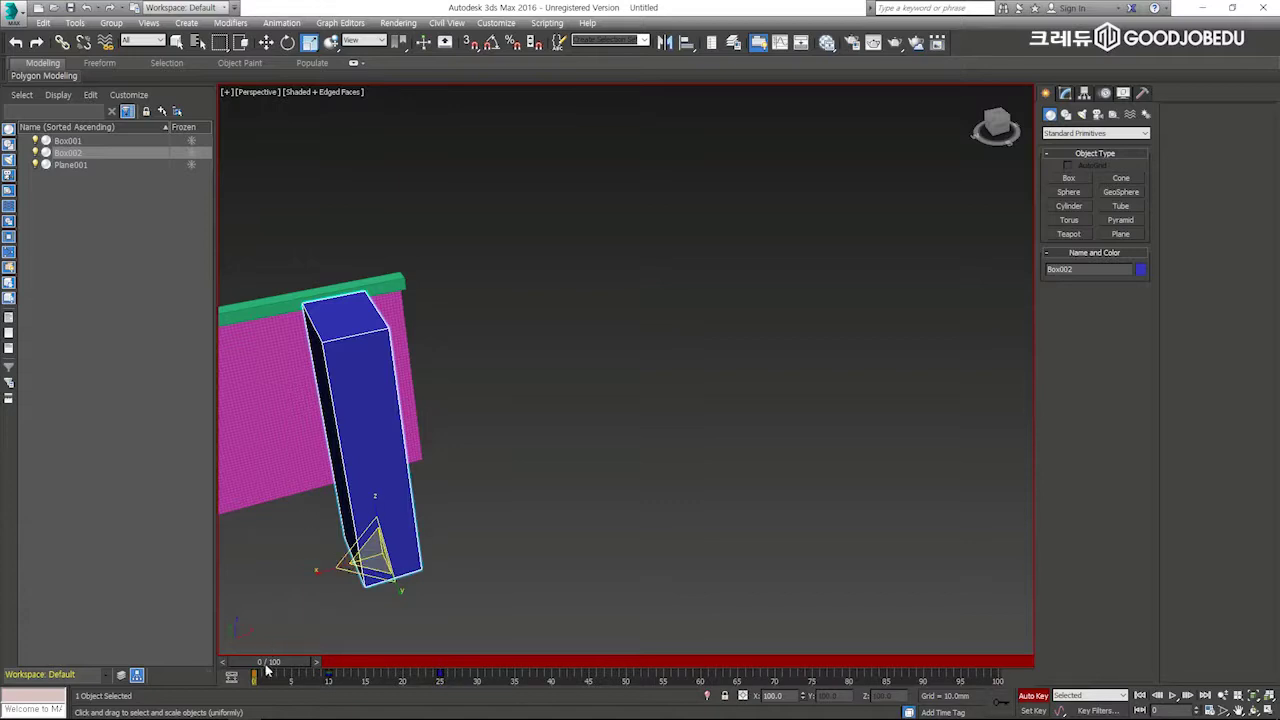
pyautogui.press('Delete')
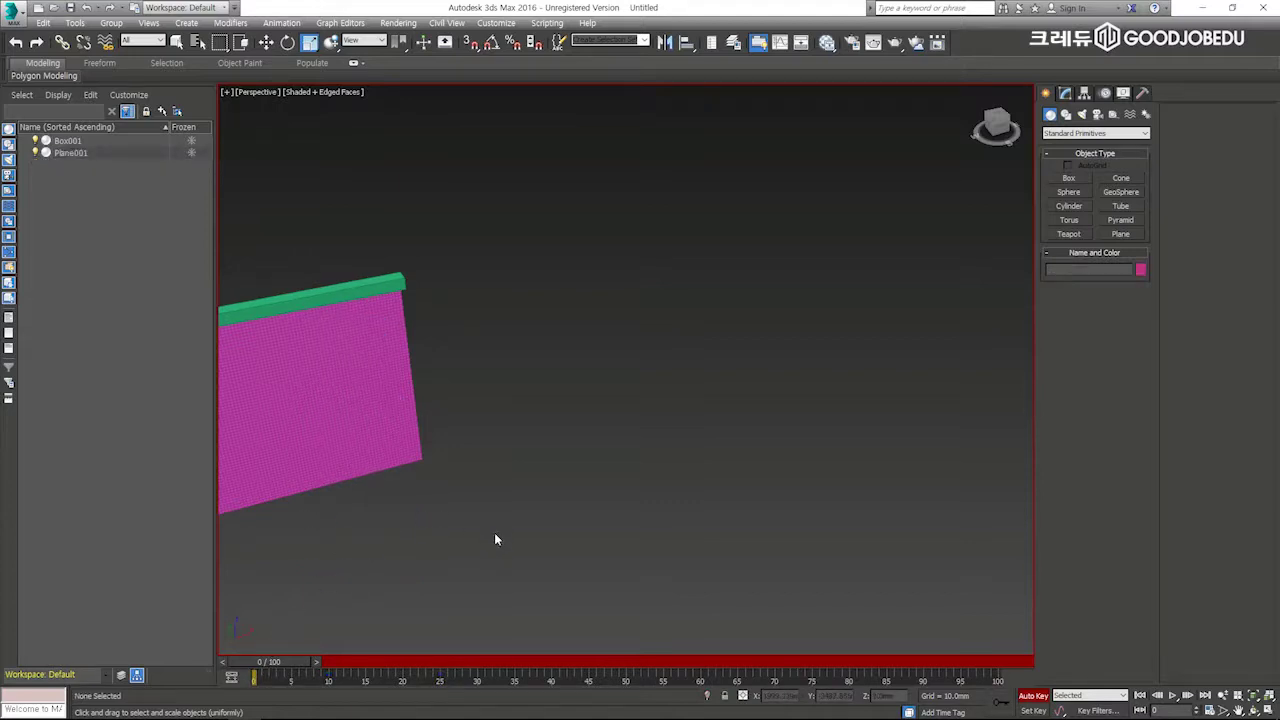
pyautogui.press('n')
# Step: Animate the long box above the plane with Auto Key, scaling it along X to about 29% at frame 10
pyautogui.keyDown('alt'); pyautogui.moveTo(449, 491); pyautogui.dragTo(727, 398, button='middle'); pyautogui.keyUp('alt')
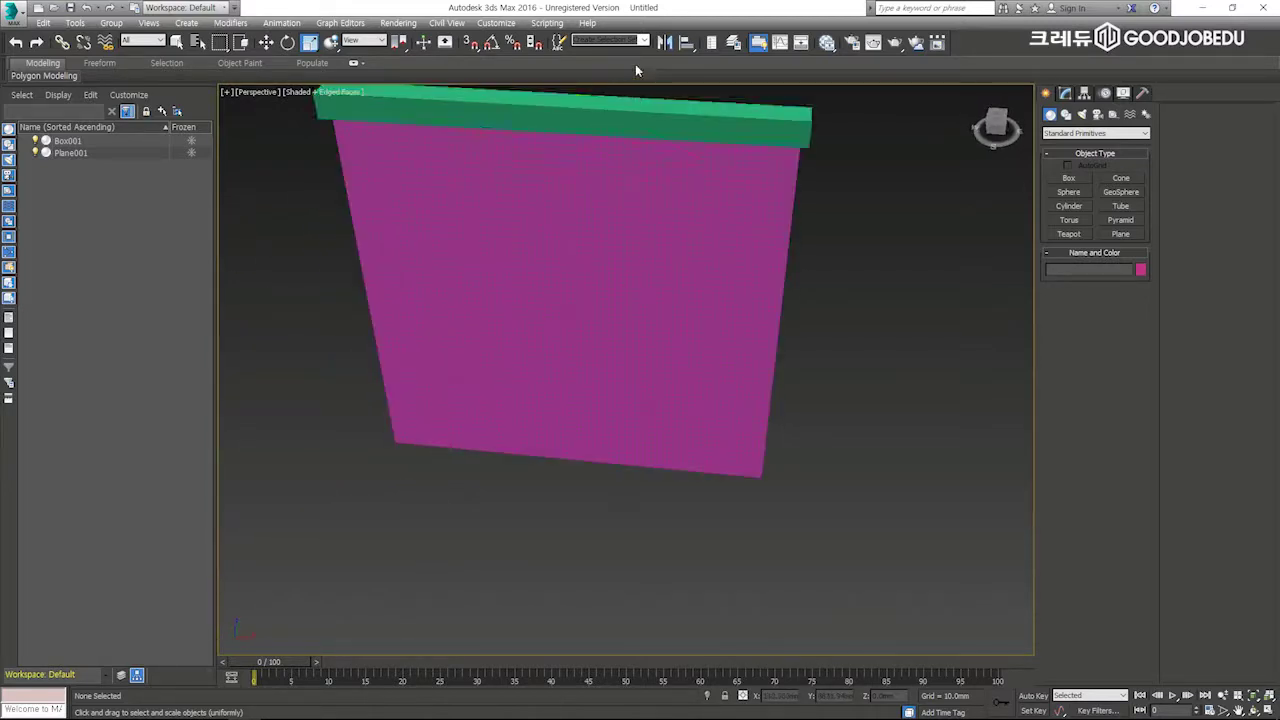
pyautogui.click(631, 106)
pyautogui.keyDown('alt'); pyautogui.moveTo(608, 191); pyautogui.dragTo(666, 263, button='middle'); pyautogui.keyUp('alt')
pyautogui.press('n')
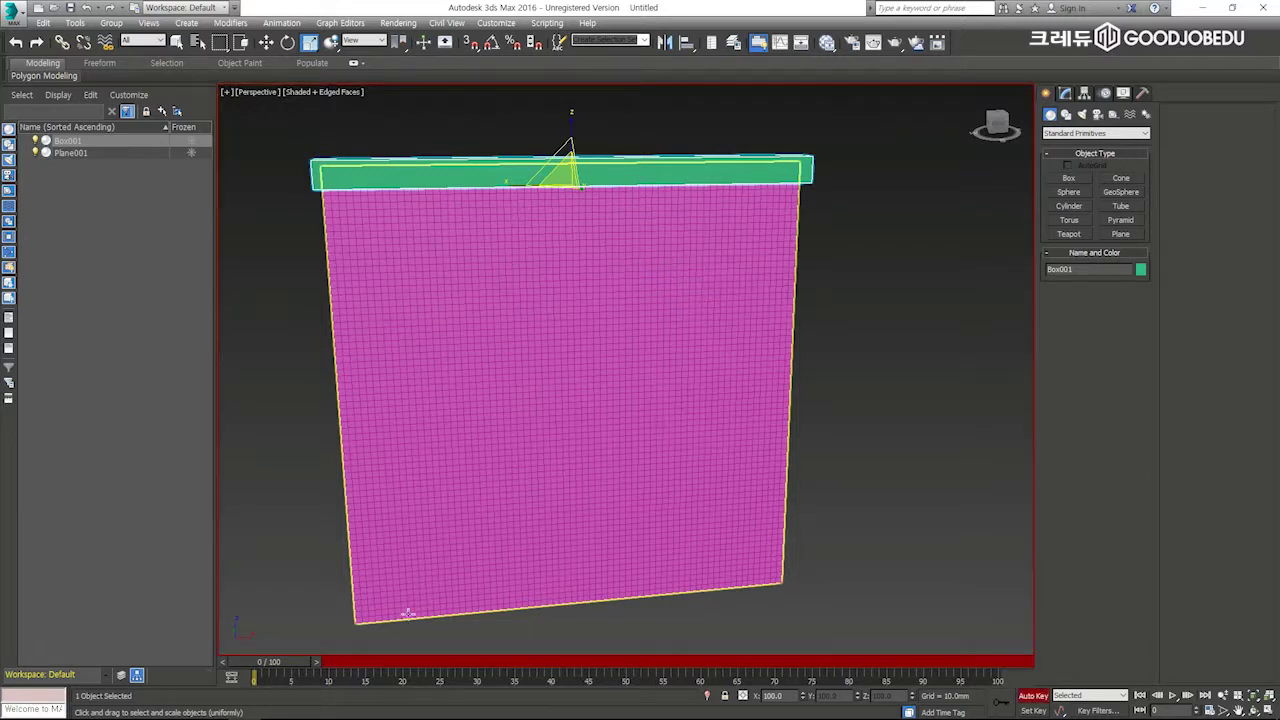
pyautogui.moveTo(268, 663); pyautogui.dragTo(340, 661)
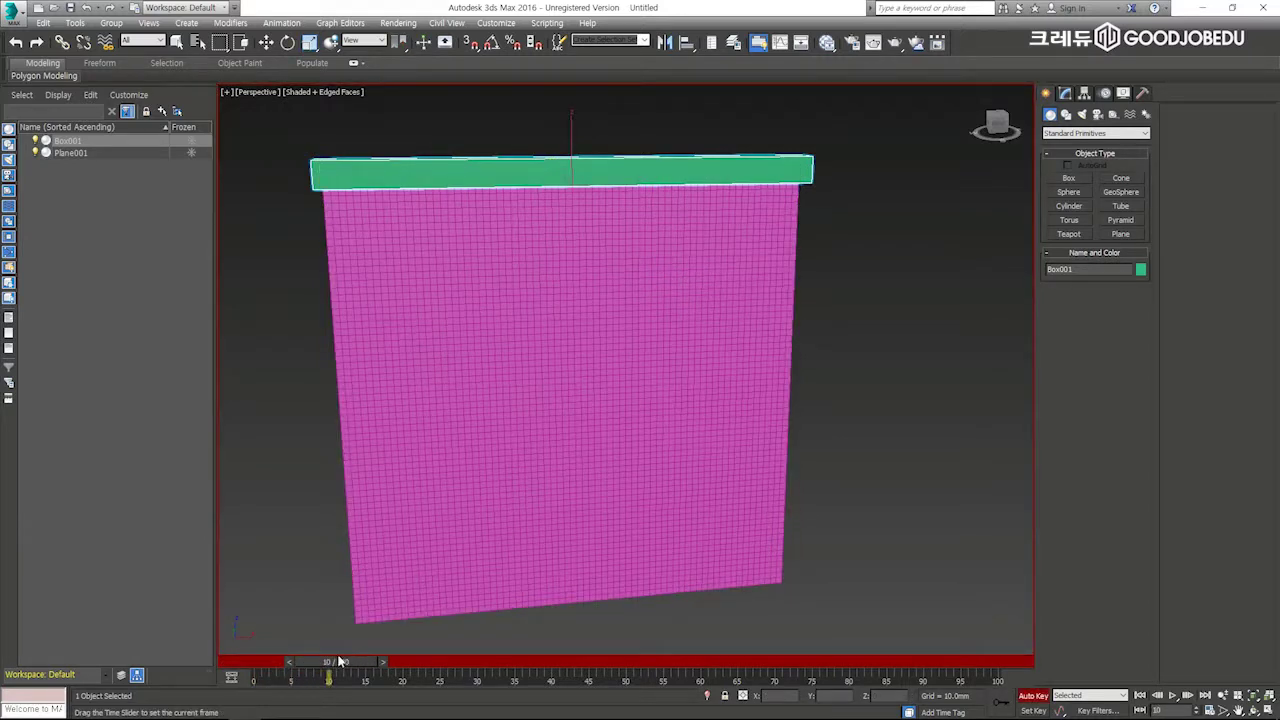
pyautogui.moveTo(510, 186); pyautogui.dragTo(613, 180)
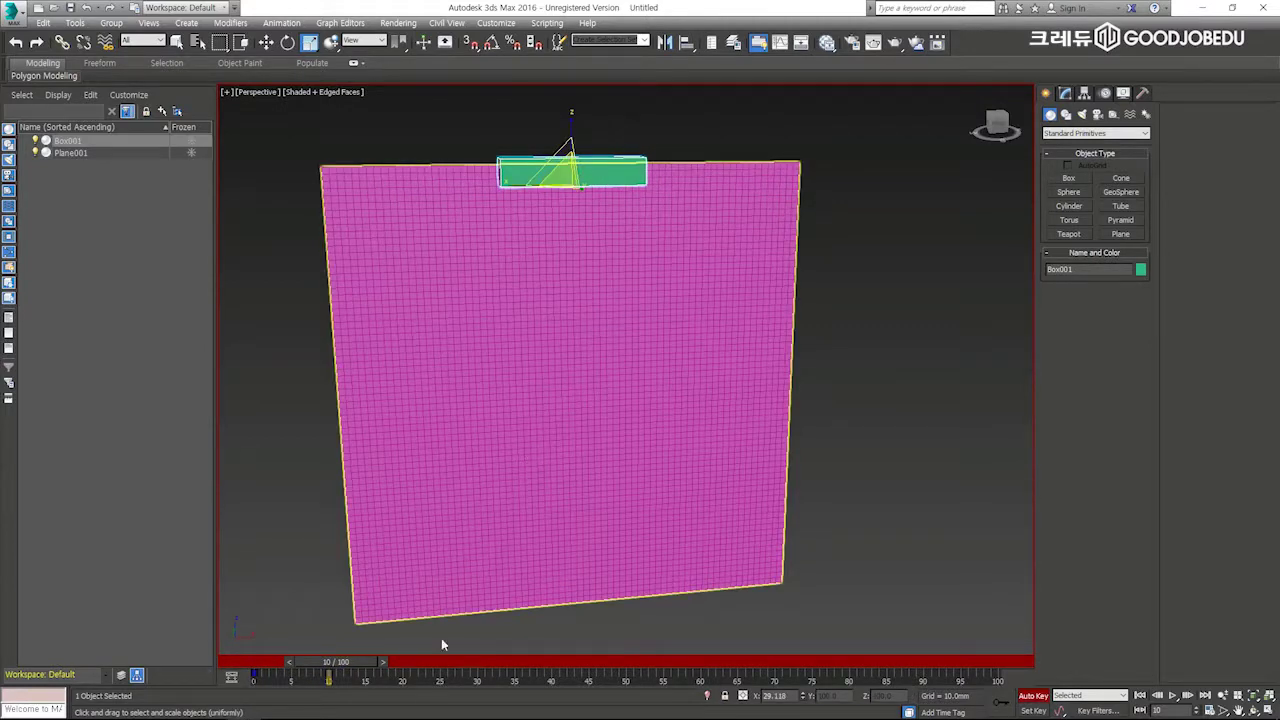
pyautogui.press('n')
# Step: Play the long box's shrinking animation from frame 0, stop it and return to frame 0
pyautogui.moveTo(316, 664); pyautogui.dragTo(230, 668)
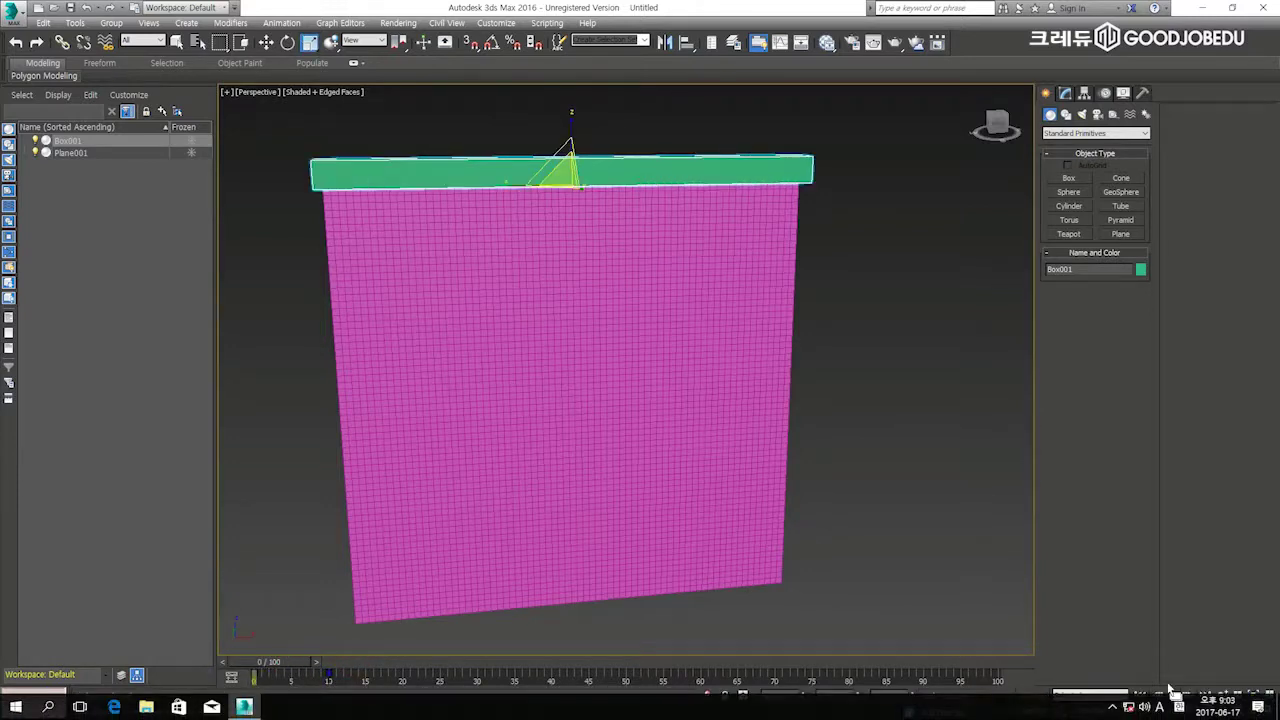
pyautogui.click(1174, 697)
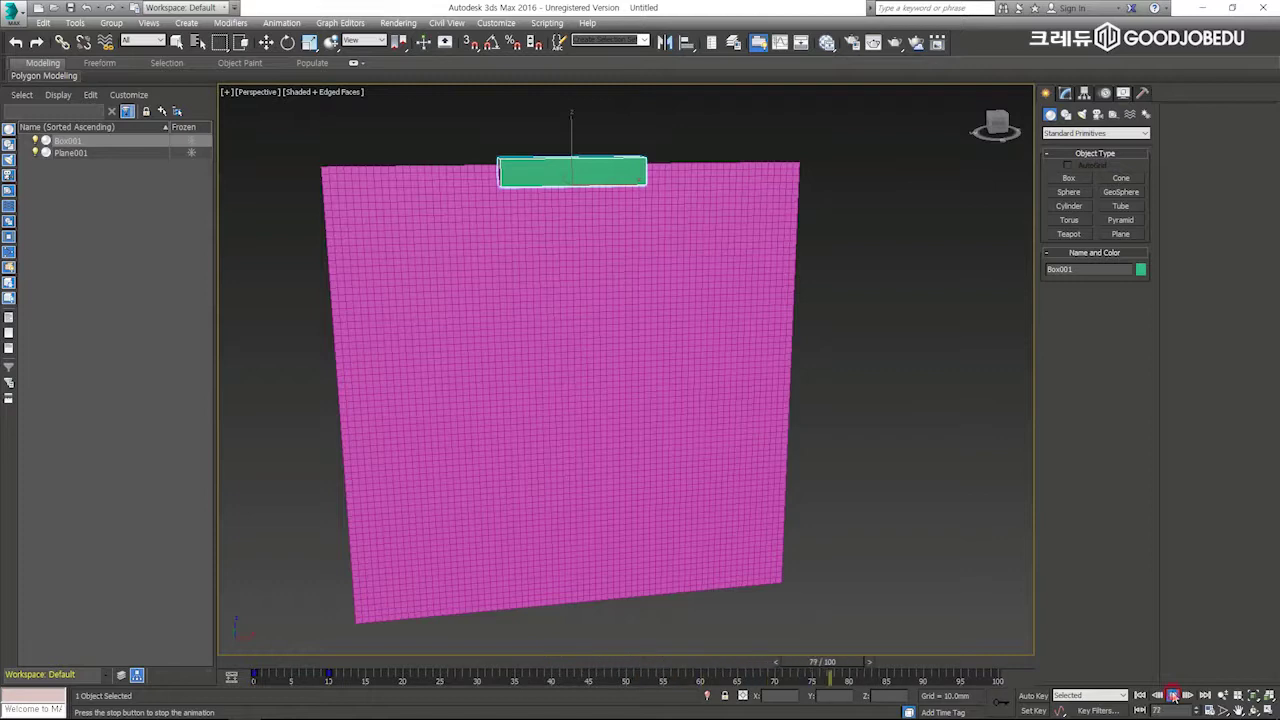
pyautogui.click(1174, 697)
pyautogui.moveTo(845, 668); pyautogui.dragTo(283, 664)
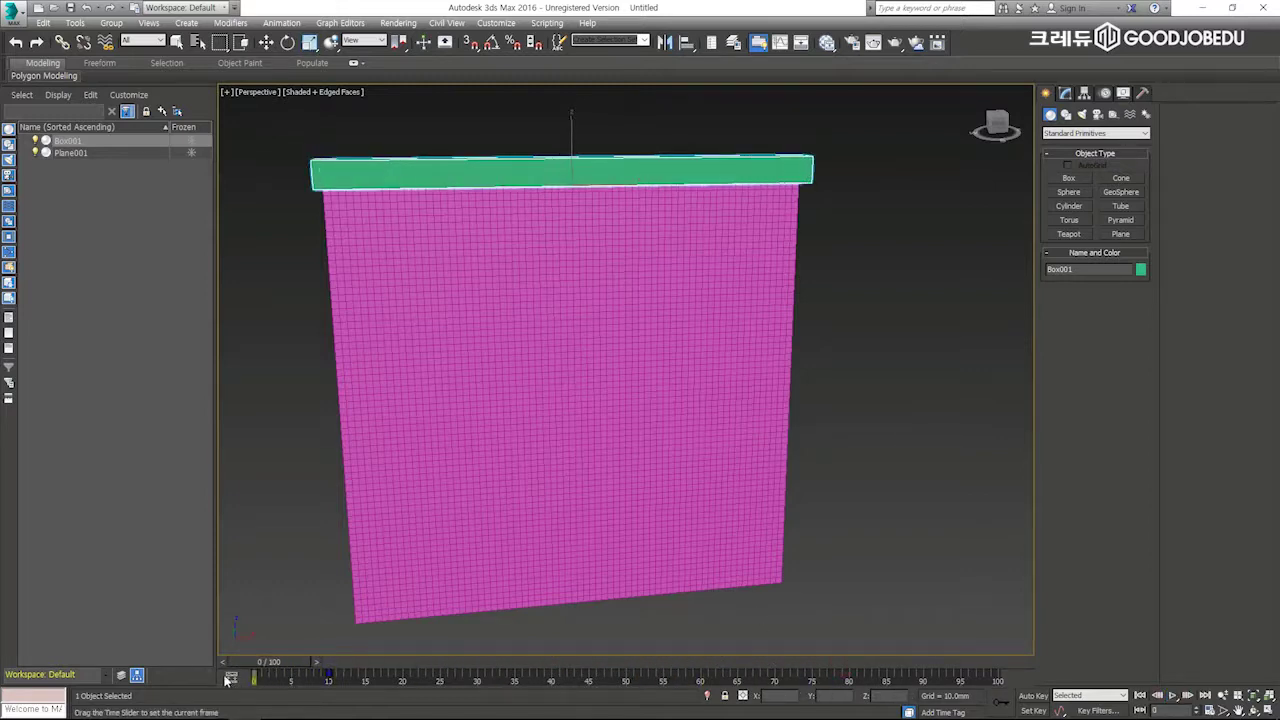
# Step: Apply one Cloth modifier to both the curtain plane and the long box above it
pyautogui.keyDown('alt'); pyautogui.moveTo(593, 433); pyautogui.dragTo(651, 394, button='middle'); pyautogui.keyUp('alt')
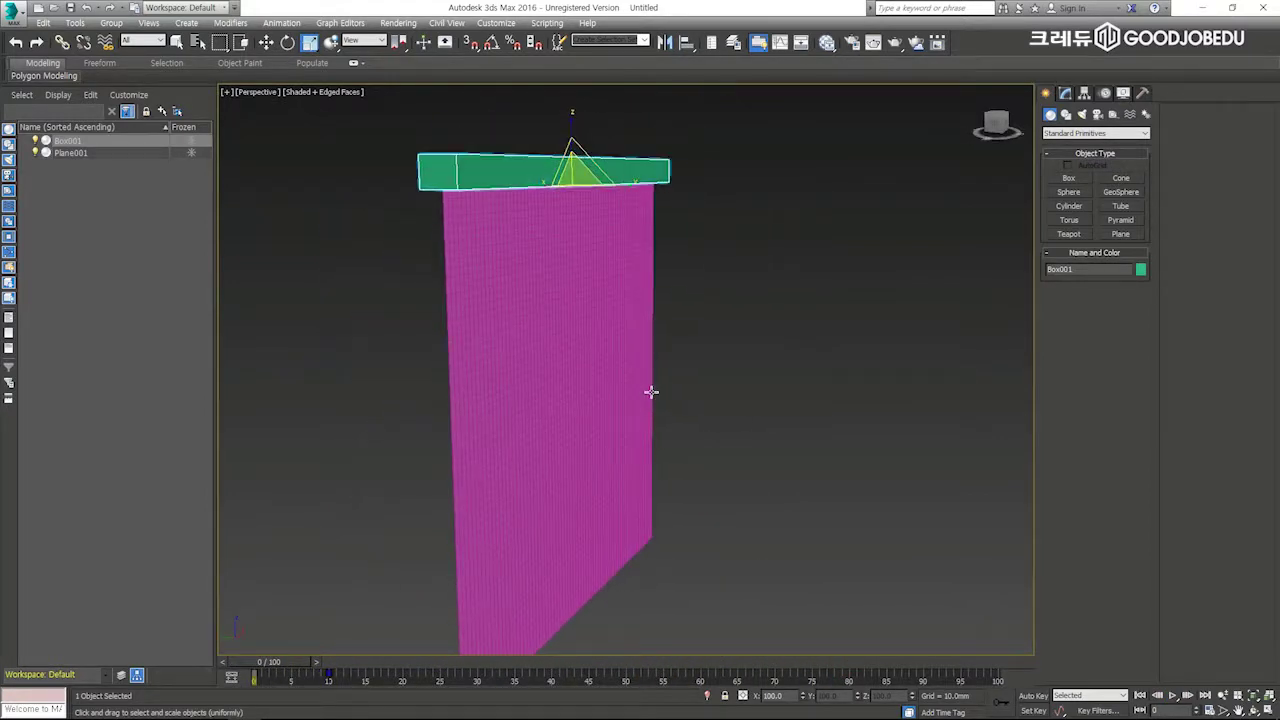
pyautogui.moveTo(808, 347); pyautogui.dragTo(415, 257)
pyautogui.moveTo(806, 210); pyautogui.dragTo(342, 142)
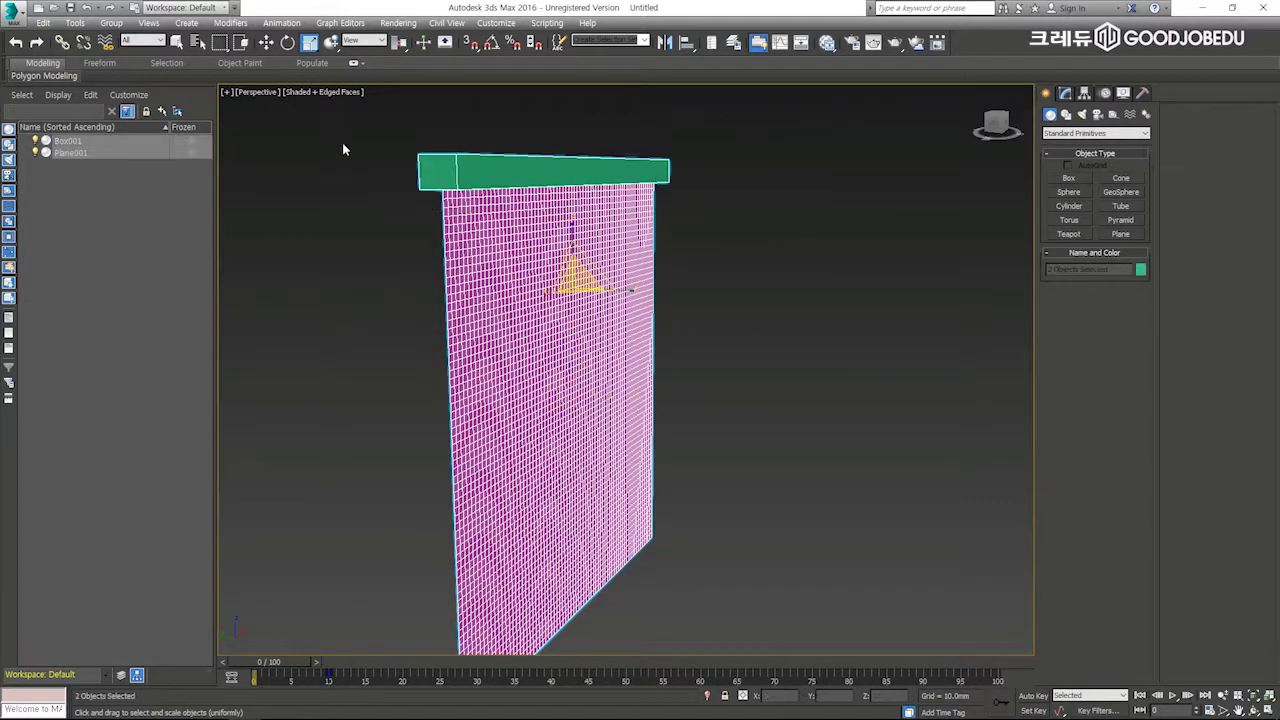
pyautogui.click(1064, 93)
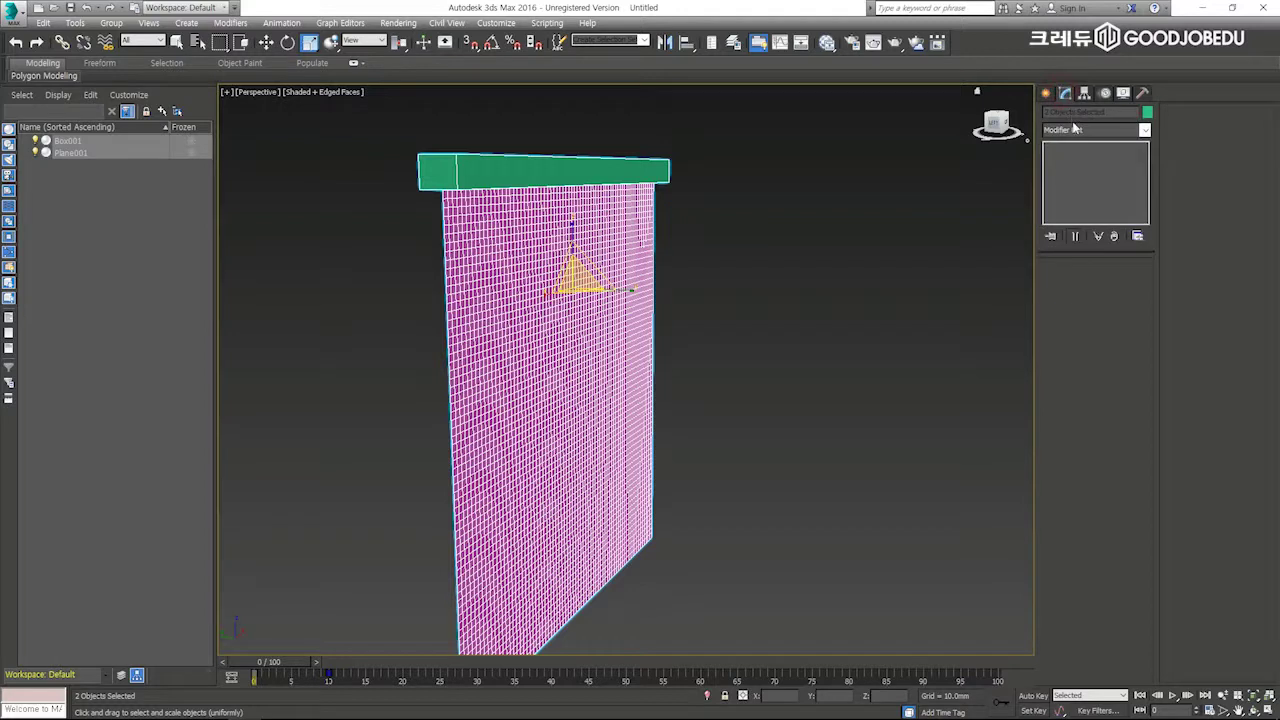
pyautogui.click(1080, 133)
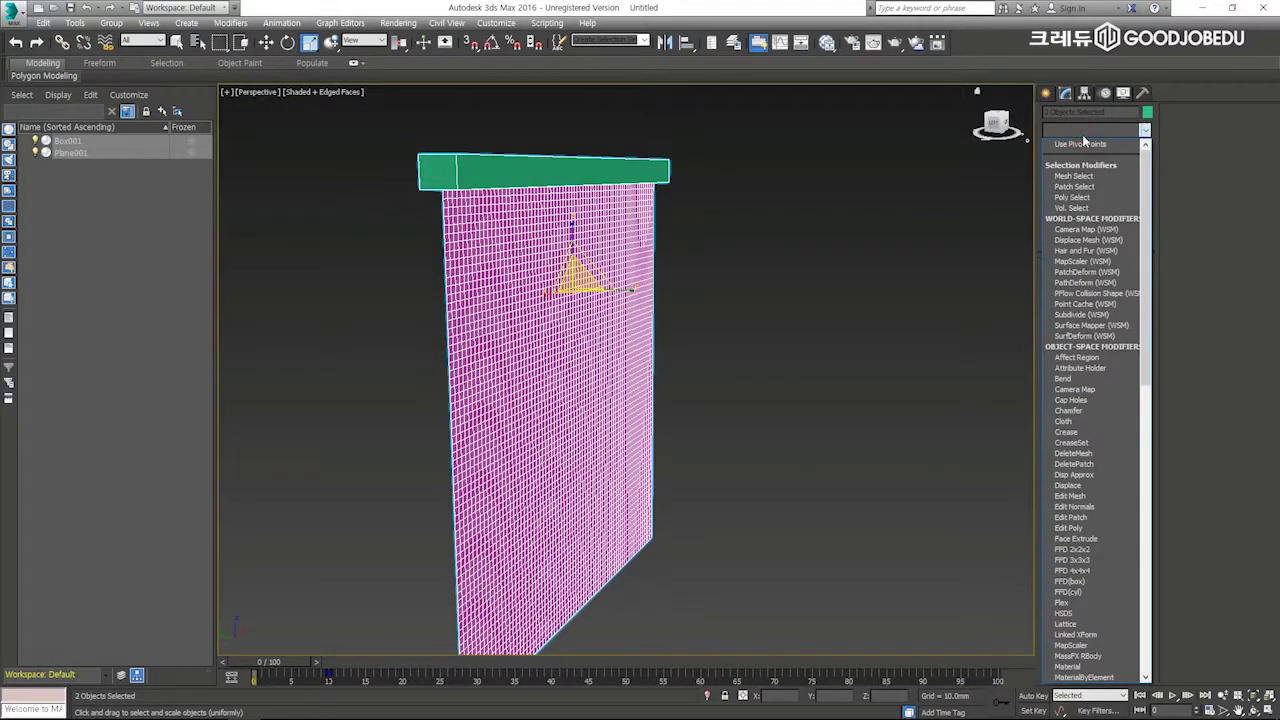
pyautogui.write('cl')
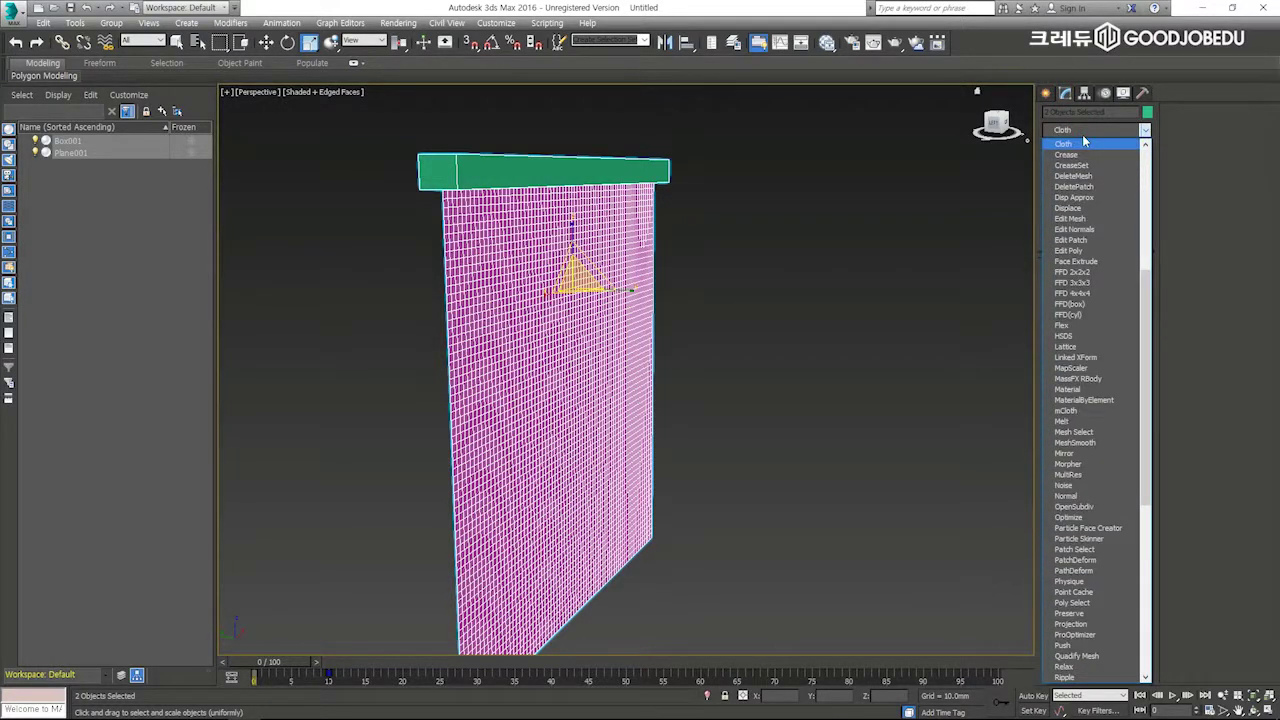
pyautogui.click(1080, 146)
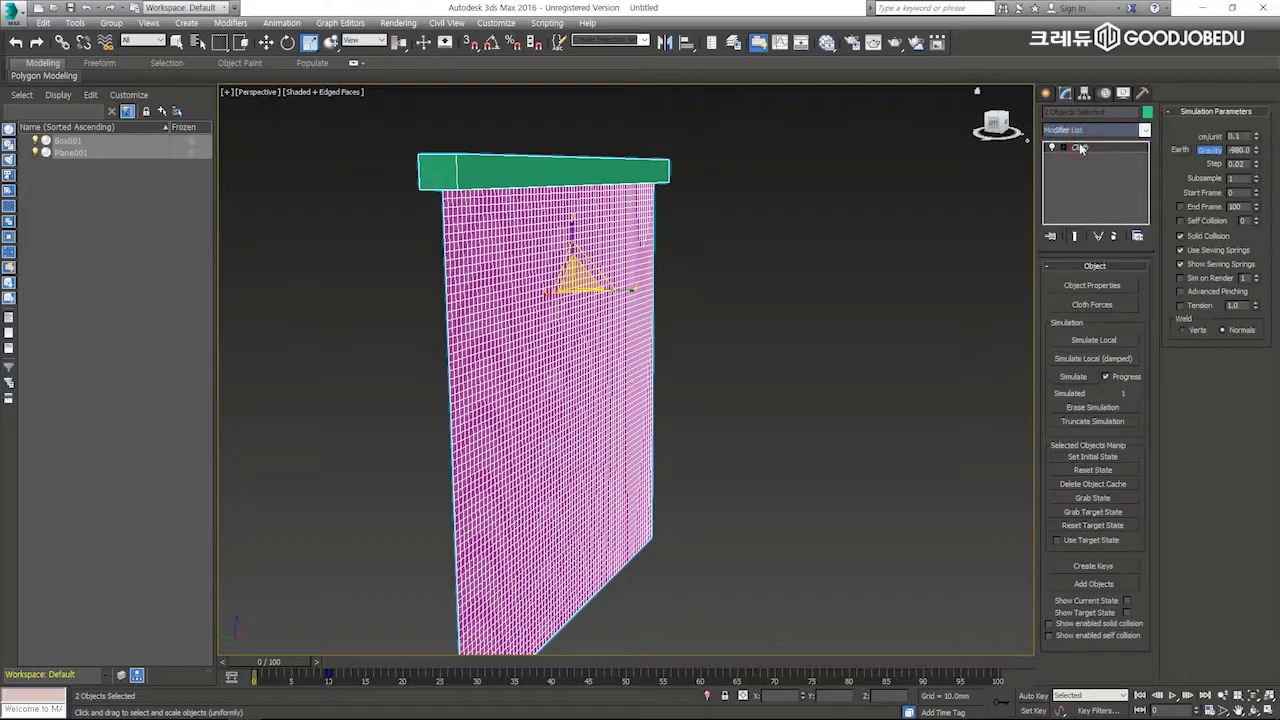
# Step: Open the Cloth object properties from the long box and check which scene objects can be added to the simulation
pyautogui.keyDown('alt'); pyautogui.moveTo(655, 327); pyautogui.dragTo(629, 321, button='middle'); pyautogui.keyUp('alt')
pyautogui.moveTo(825, 242); pyautogui.dragTo(722, 449)
pyautogui.click(754, 158)
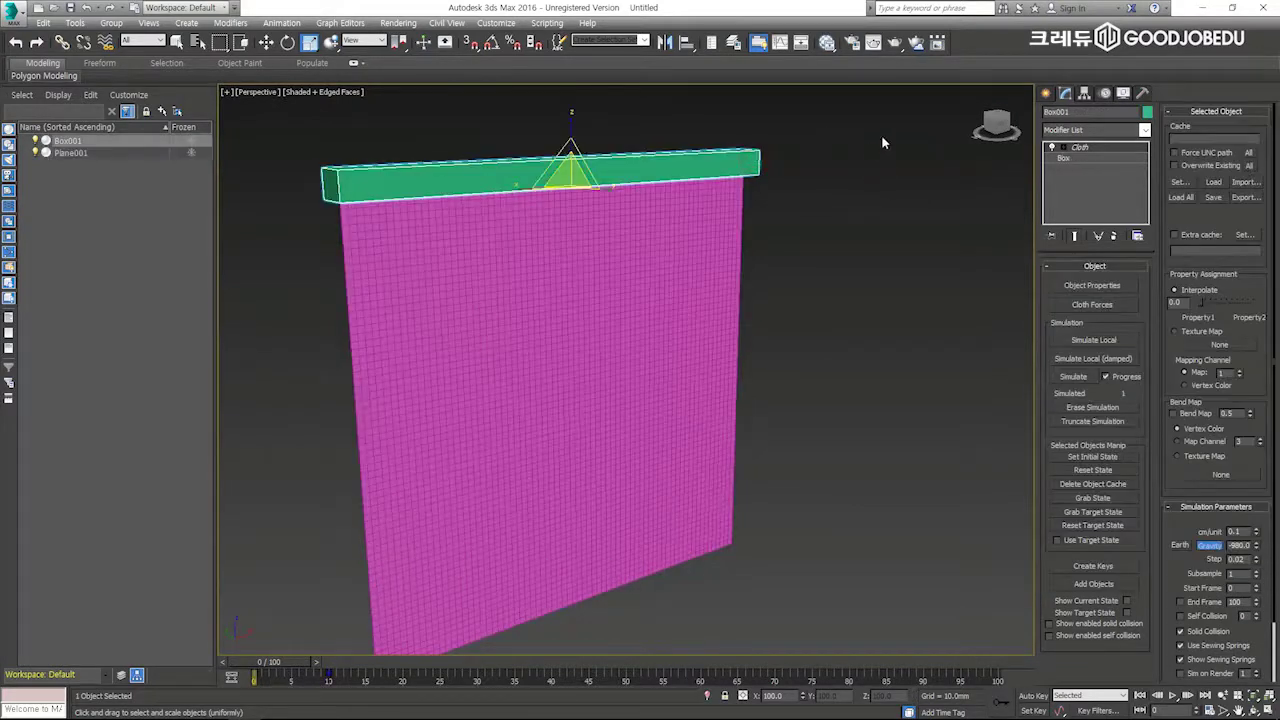
pyautogui.click(1081, 285)
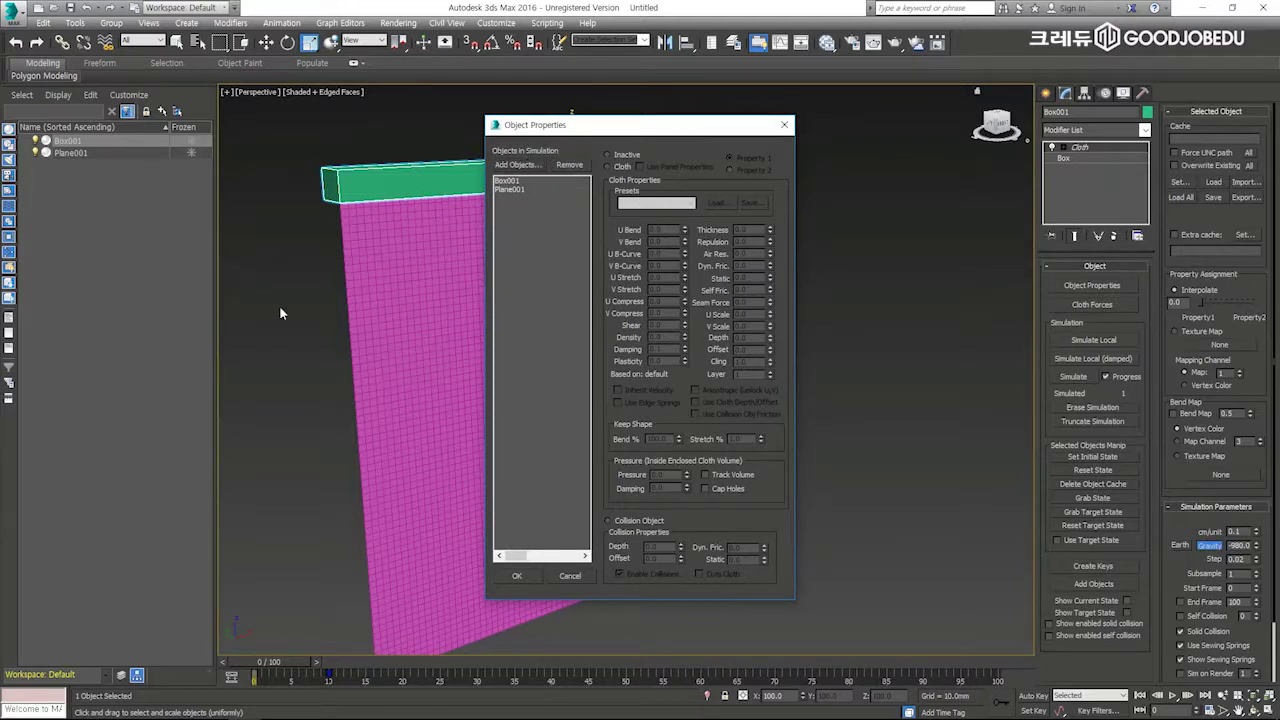
pyautogui.click(527, 165)
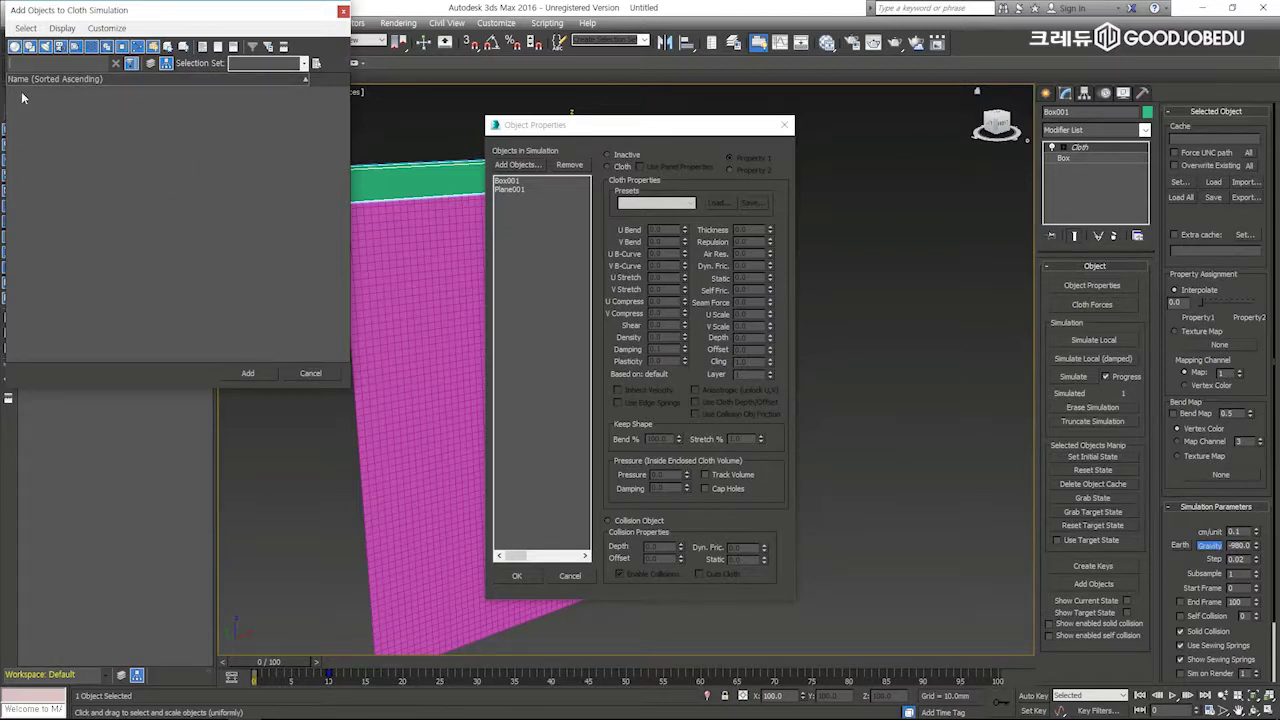
pyautogui.click(343, 11)
pyautogui.click(510, 181)
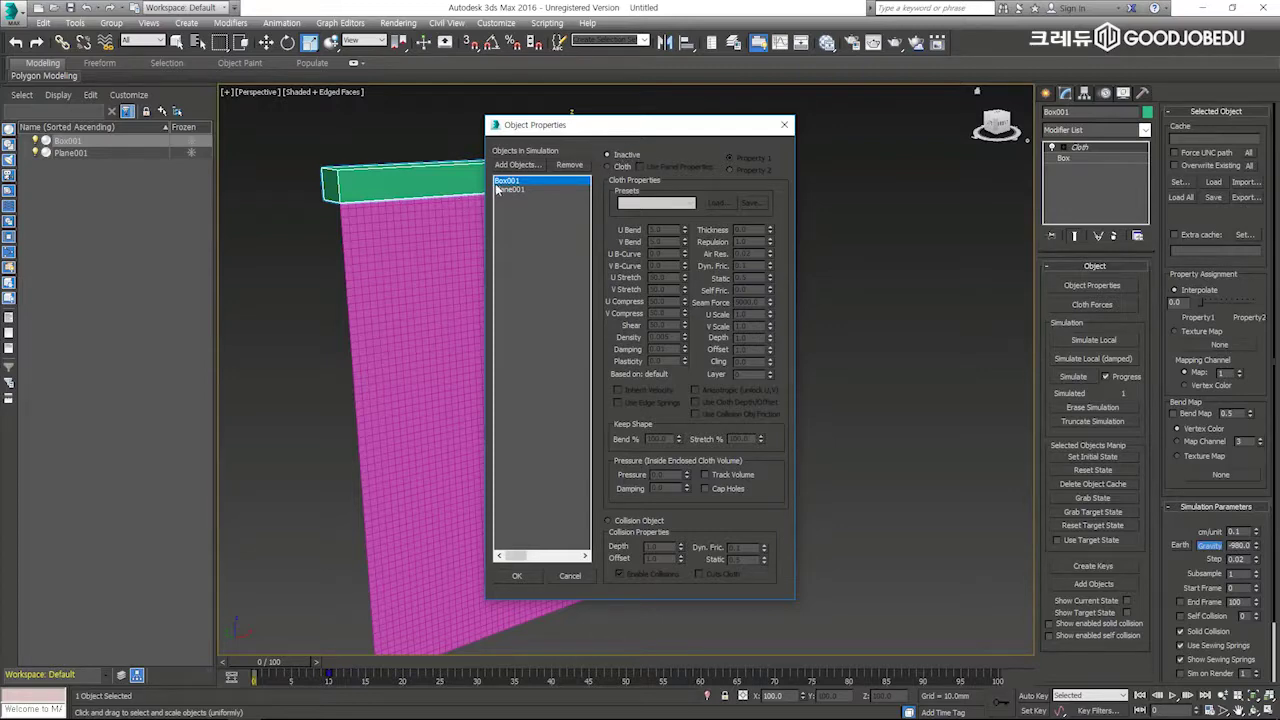
pyautogui.moveTo(570, 124); pyautogui.dragTo(815, 119)
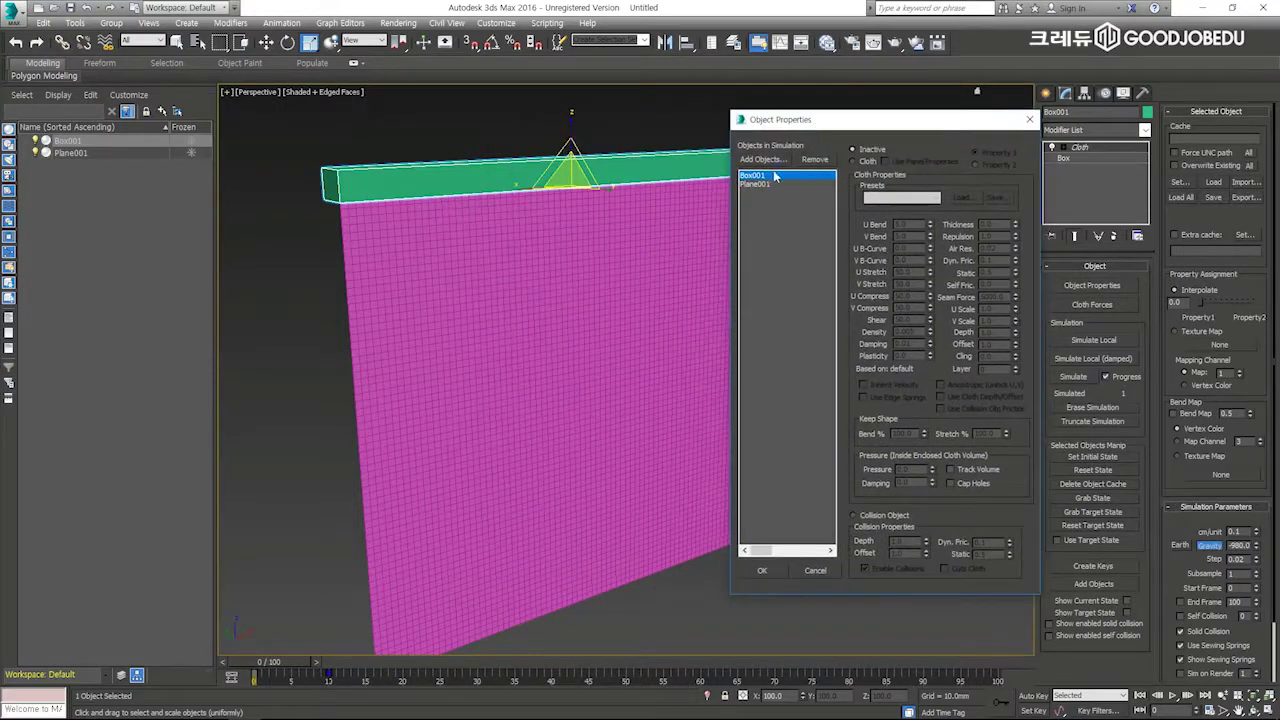
# Step: Define Plane001 as Cloth in the simulation and give it the Wool preset
pyautogui.click(772, 184)
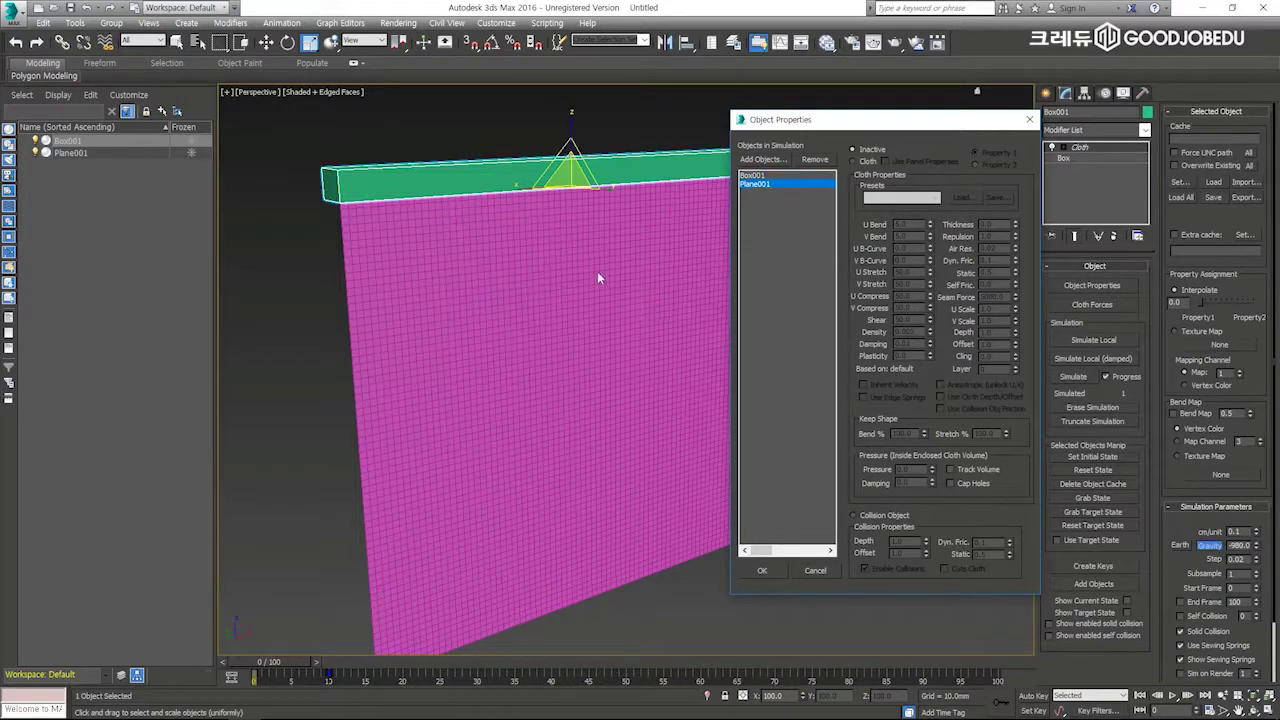
pyautogui.click(853, 162)
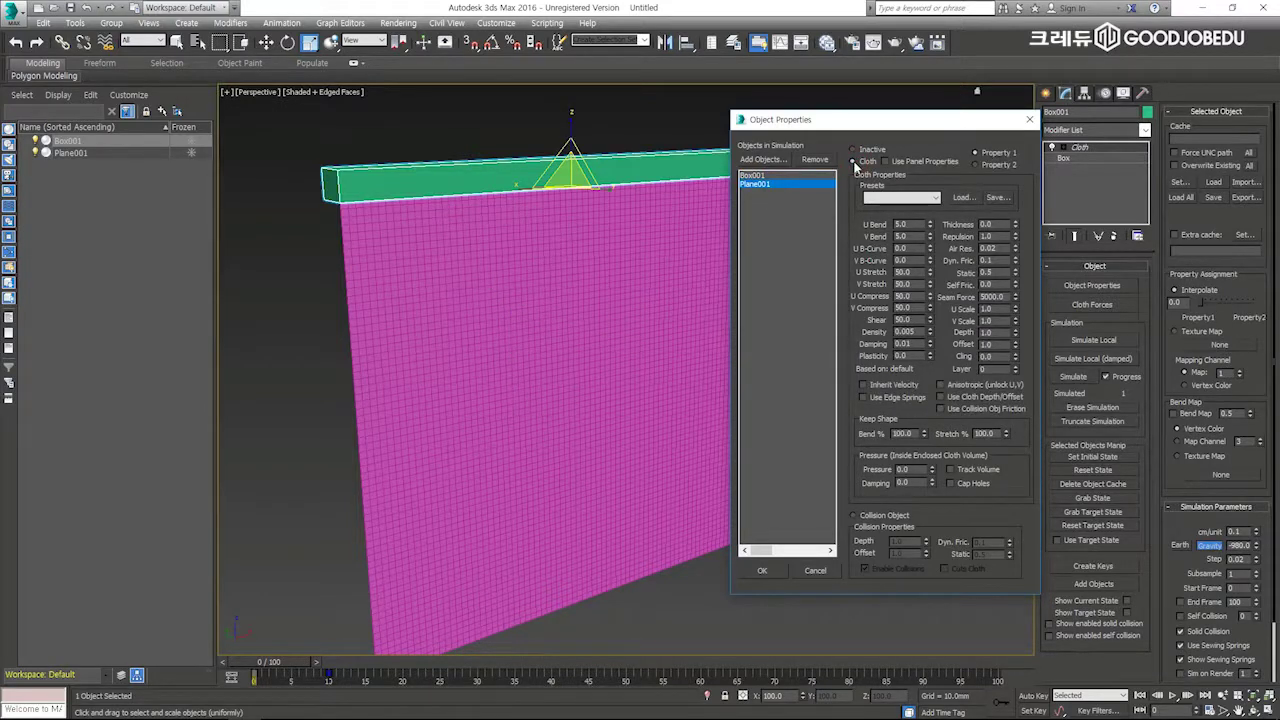
pyautogui.click(919, 199)
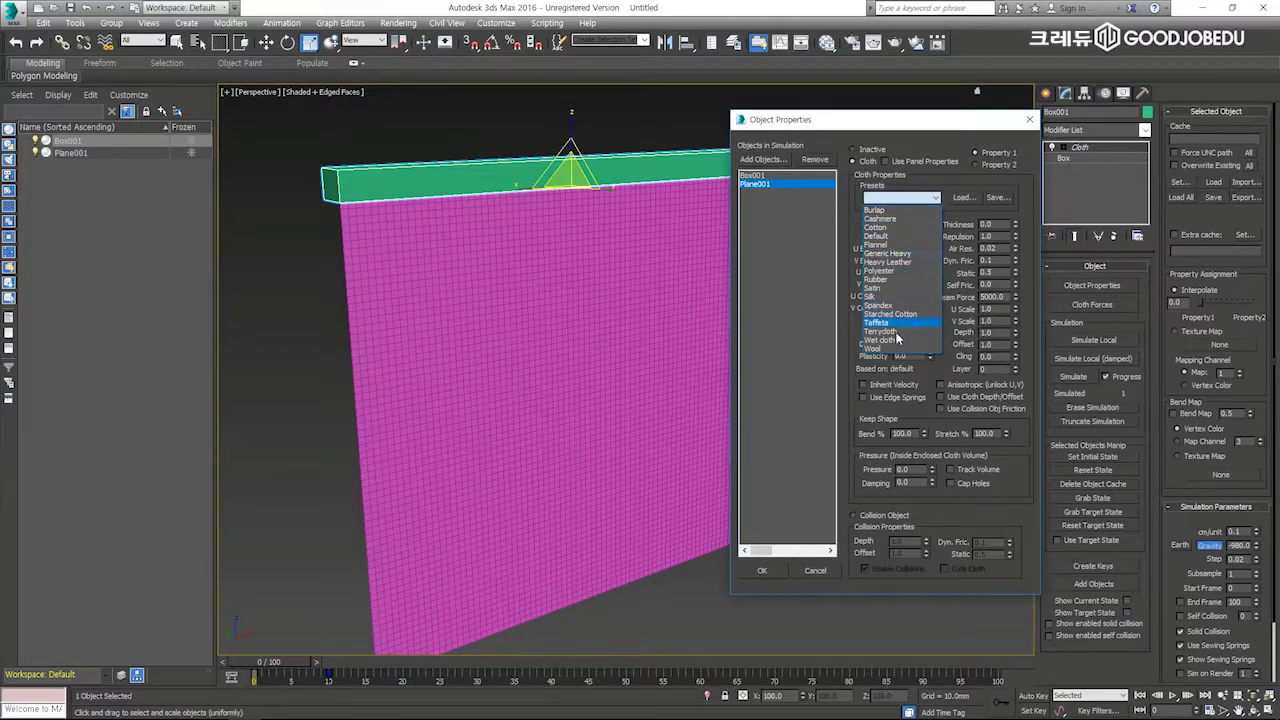
pyautogui.click(848, 209)
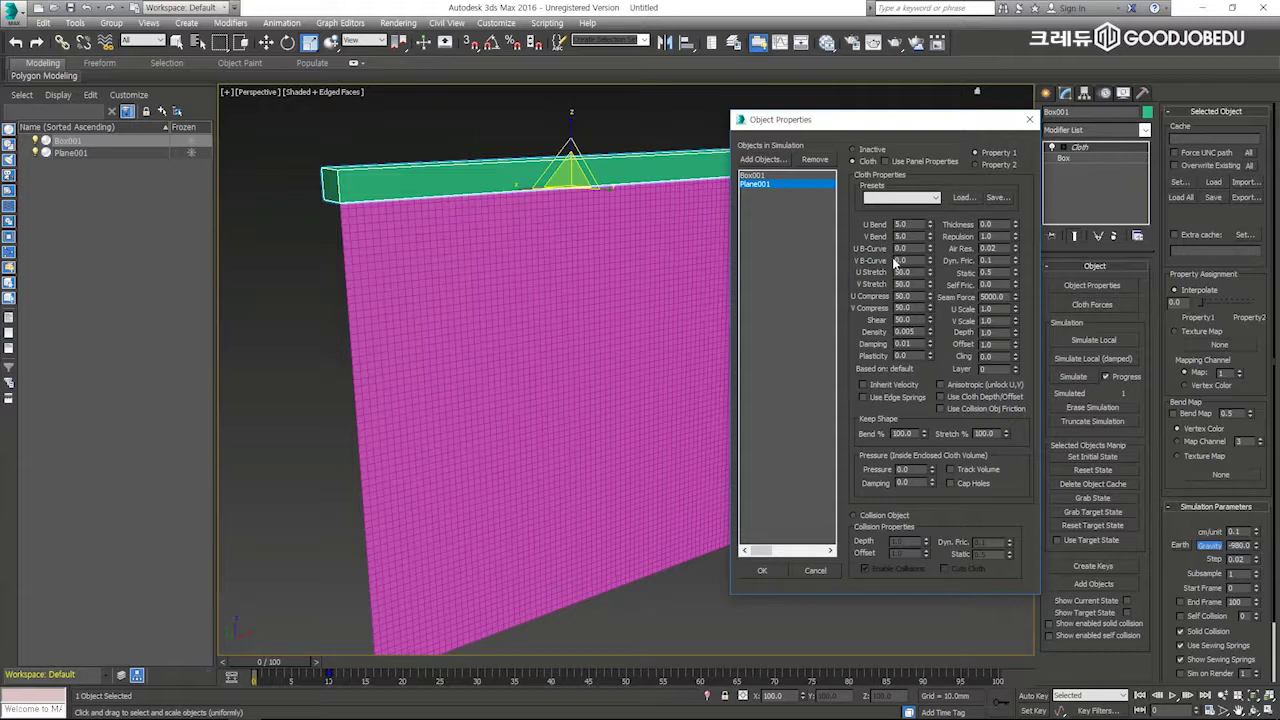
pyautogui.click(902, 199)
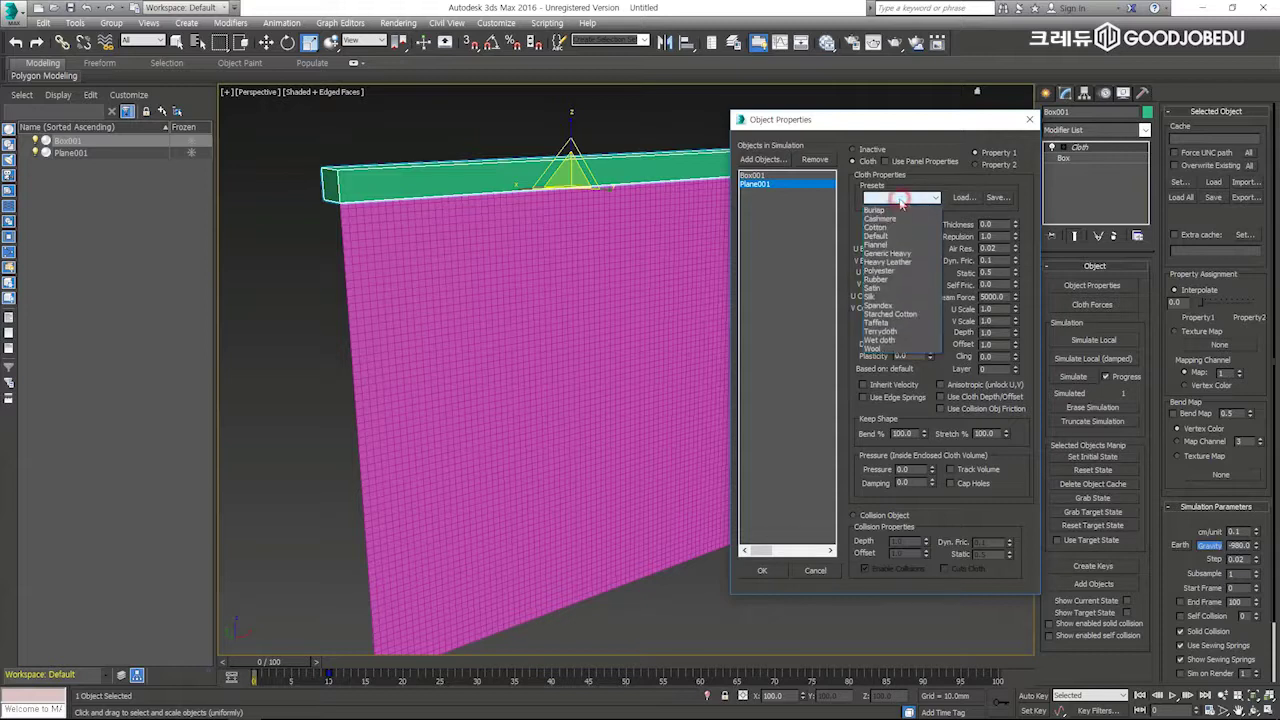
pyautogui.click(882, 349)
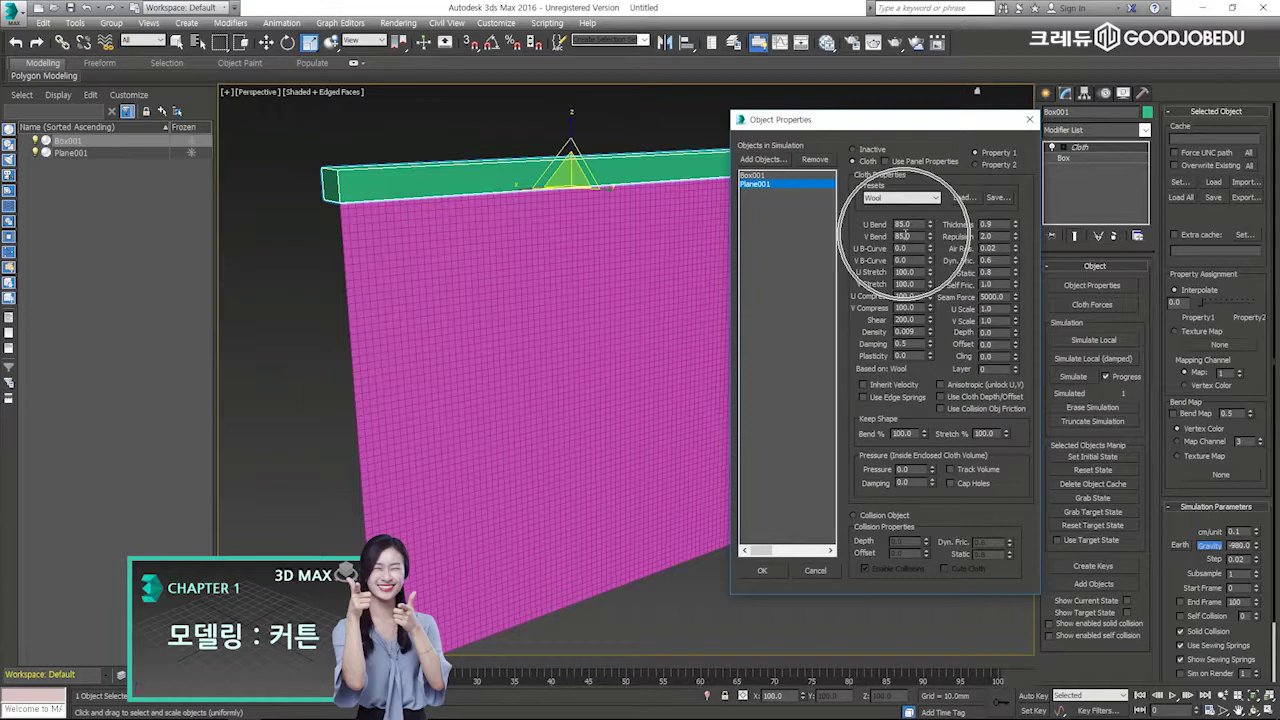
# Step: Define Box001 as a Collision Object and accept the object properties
pyautogui.click(756, 175)
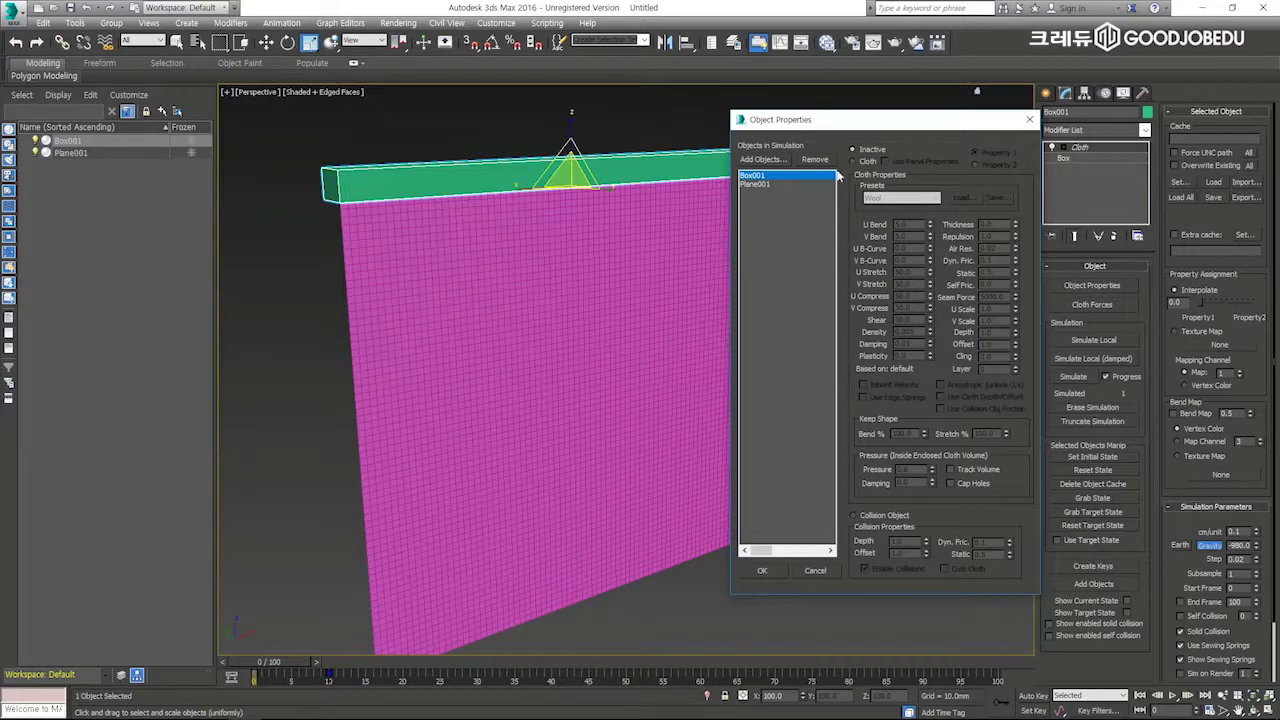
pyautogui.click(853, 516)
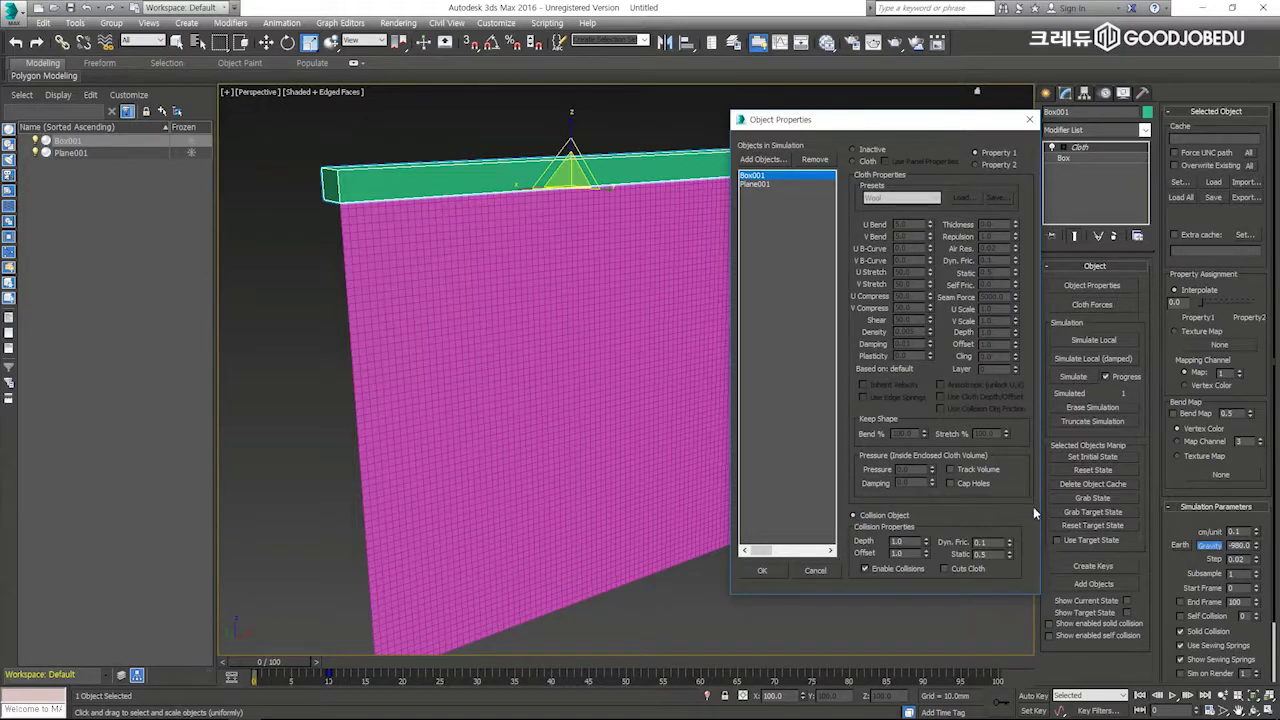
pyautogui.click(765, 571)
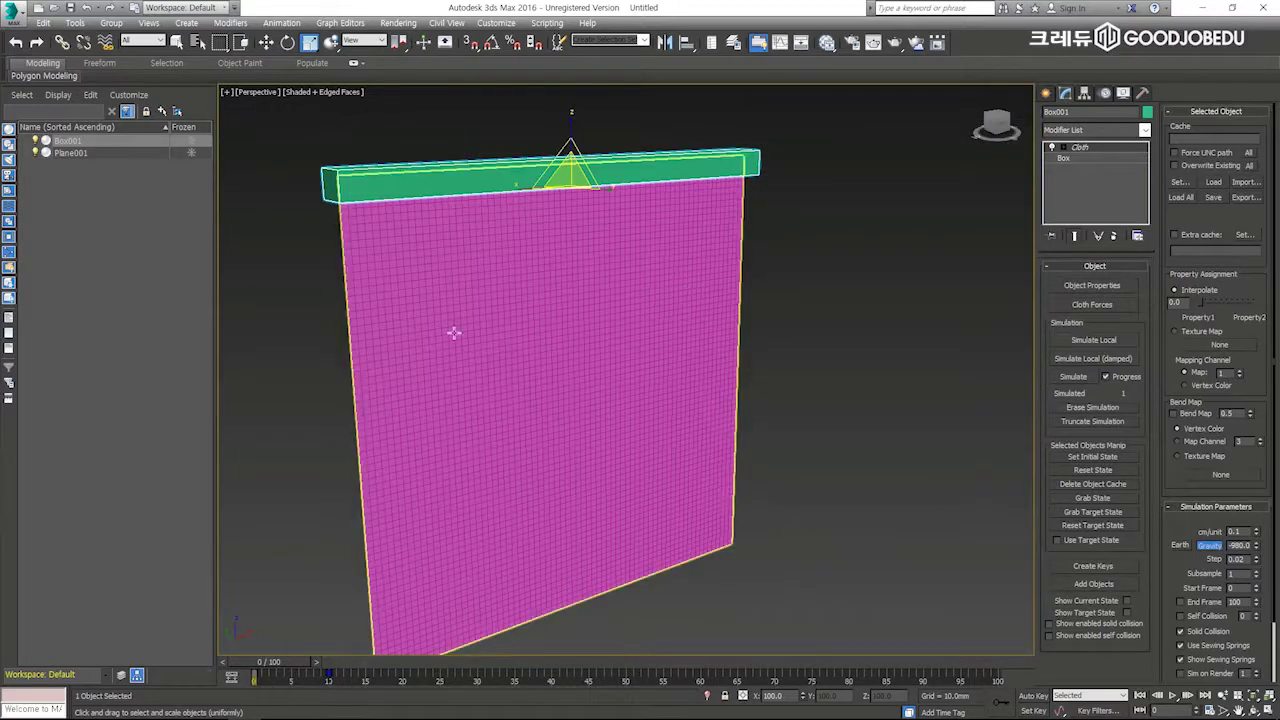
# Step: Reopen the object properties from the curtain plane and review the Cloth settings of Plane001
pyautogui.click(846, 316)
pyautogui.moveTo(875, 284); pyautogui.dragTo(614, 392)
pyautogui.moveTo(831, 203); pyautogui.dragTo(752, 132)
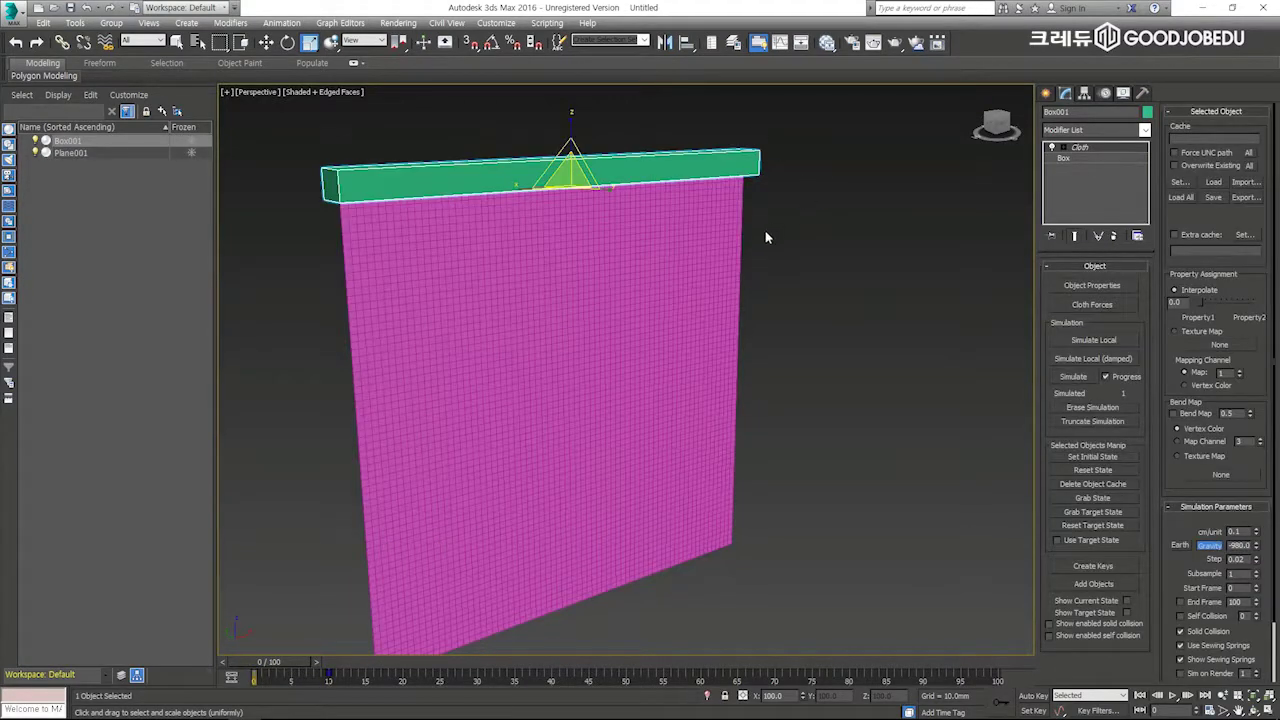
pyautogui.click(666, 263)
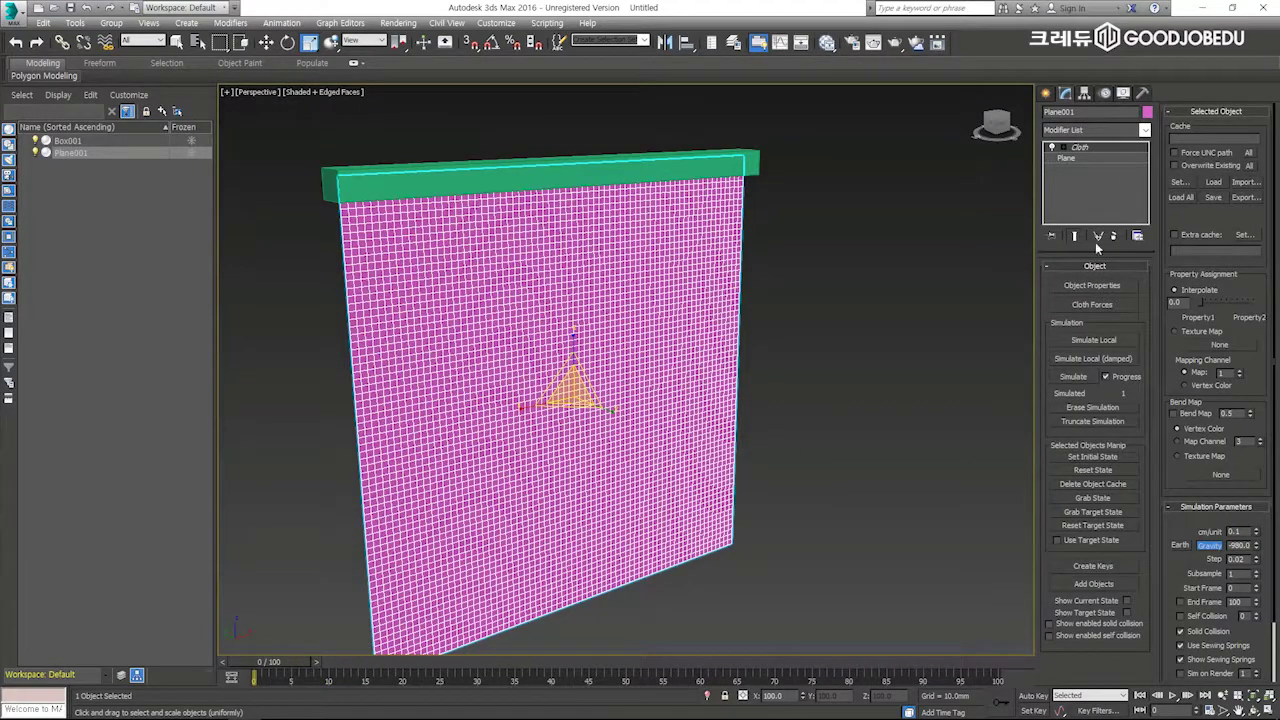
pyautogui.click(1094, 286)
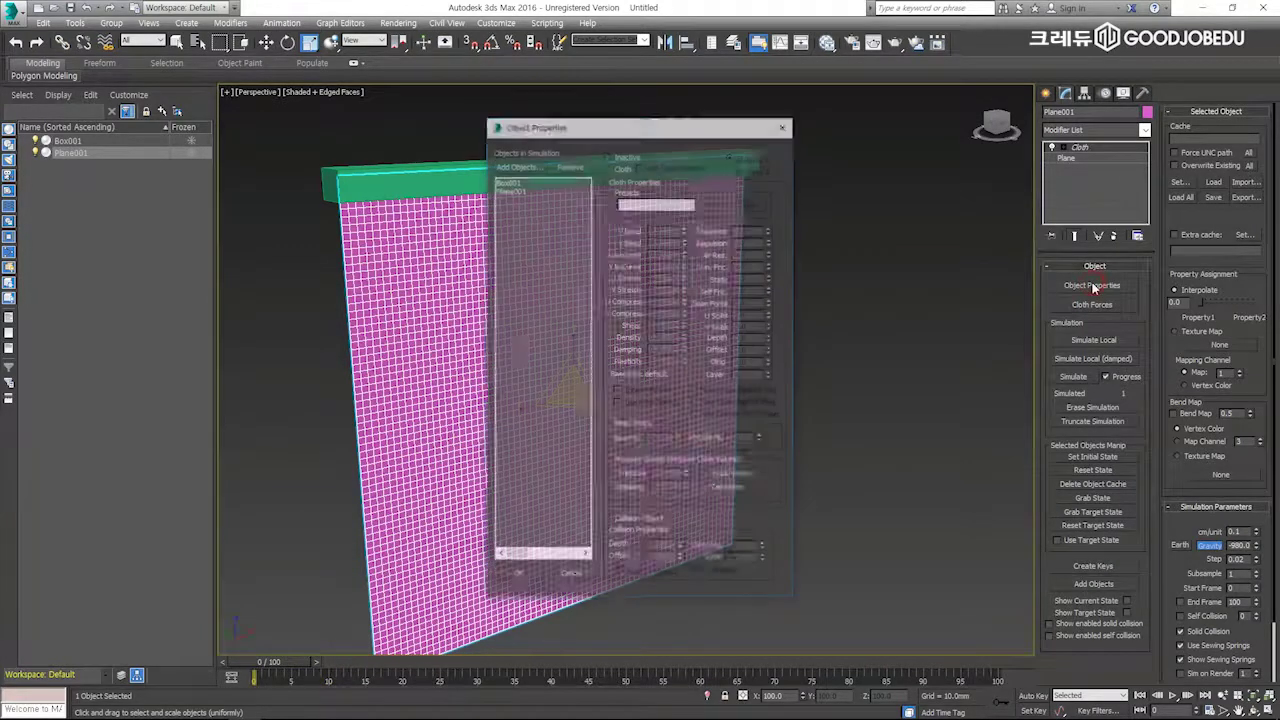
pyautogui.click(520, 190)
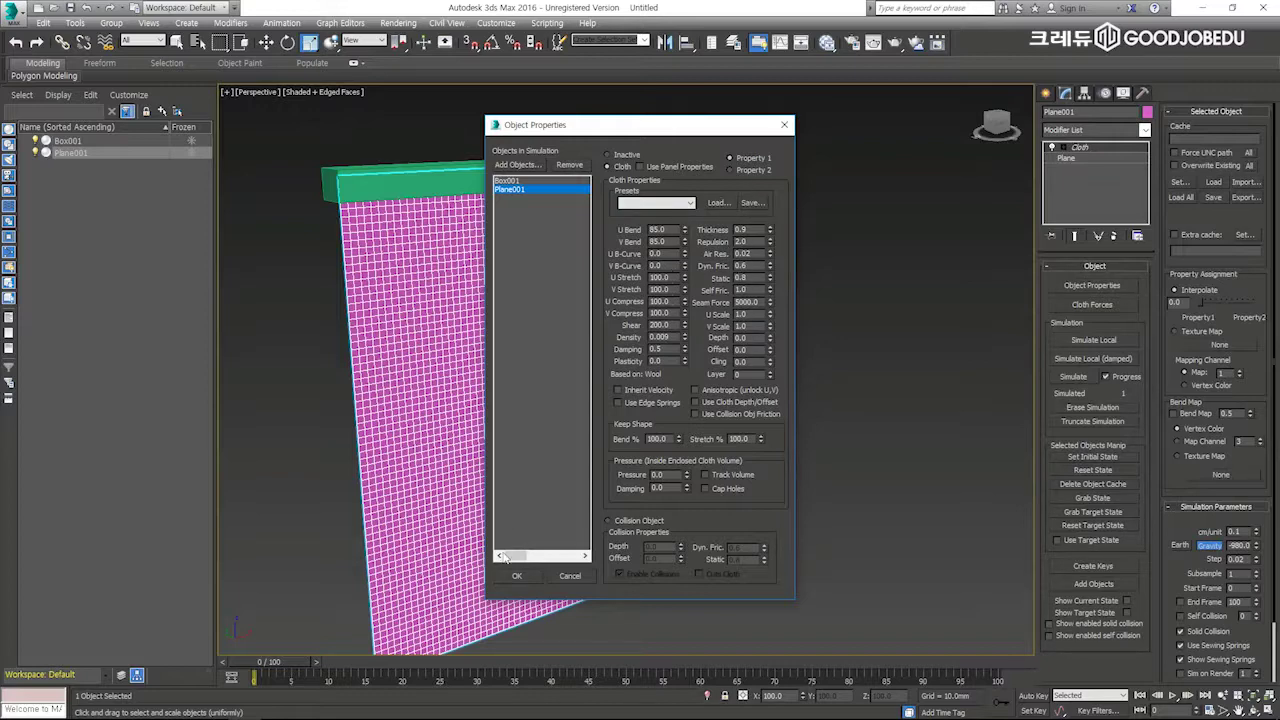
pyautogui.click(527, 577)
# Step: Run a trial cloth simulation from the long box and stop it after a few frames
pyautogui.click(880, 290)
pyautogui.click(667, 247)
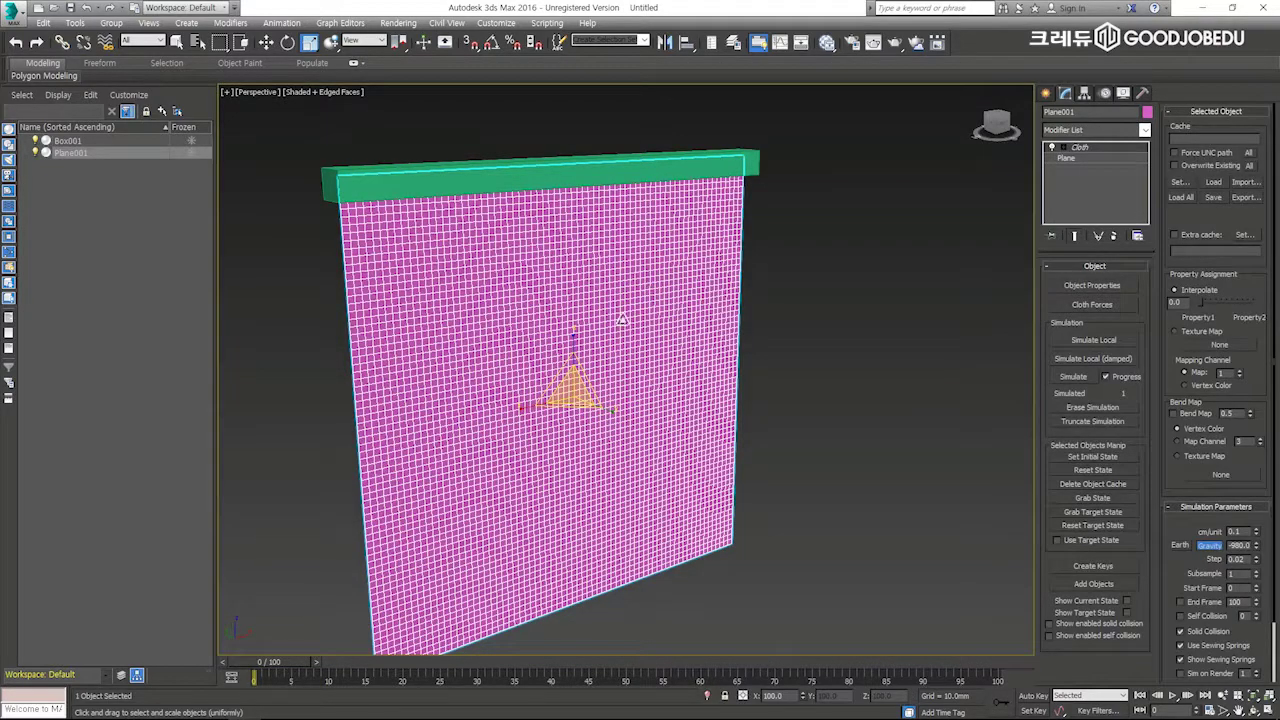
pyautogui.click(538, 167)
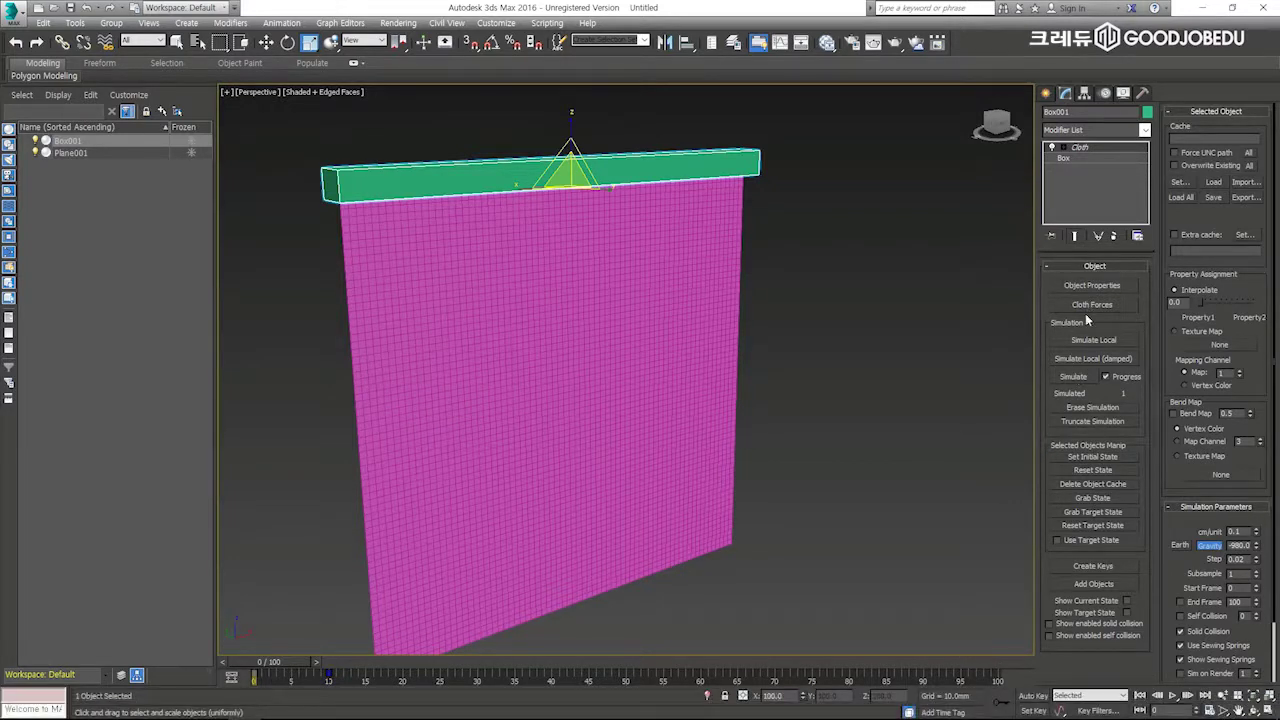
pyautogui.click(1074, 377)
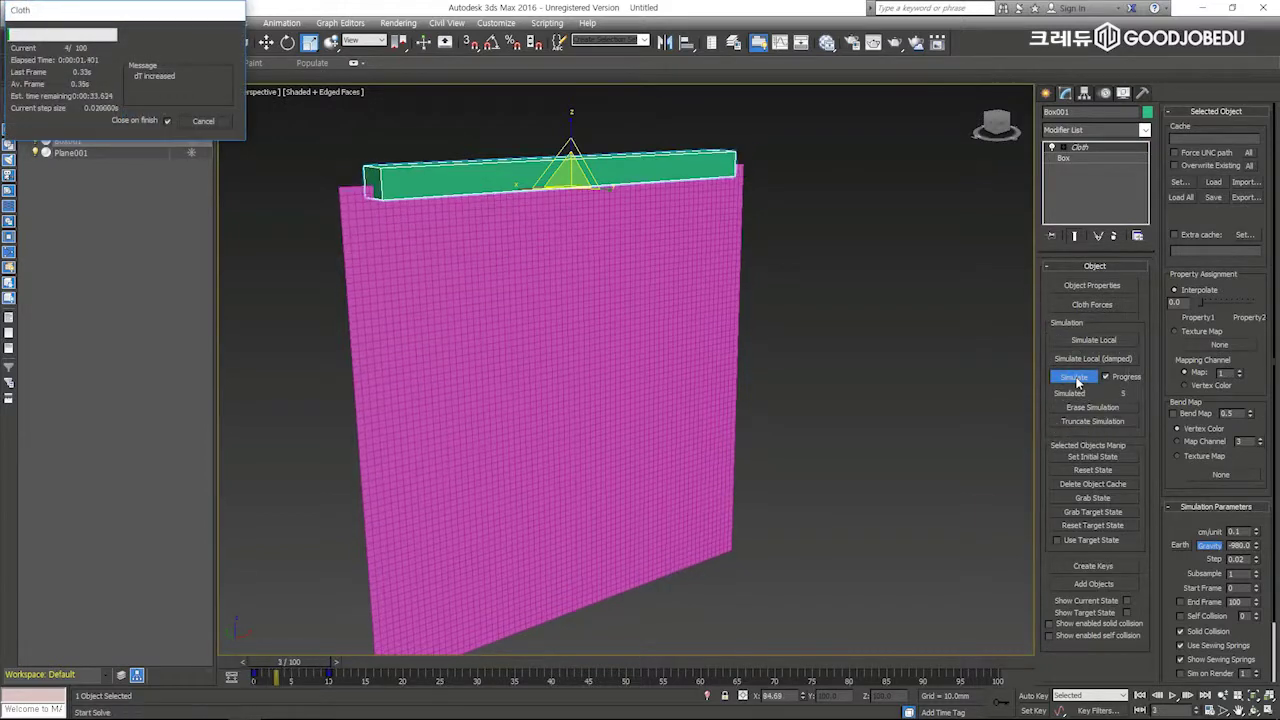
pyautogui.click(213, 121)
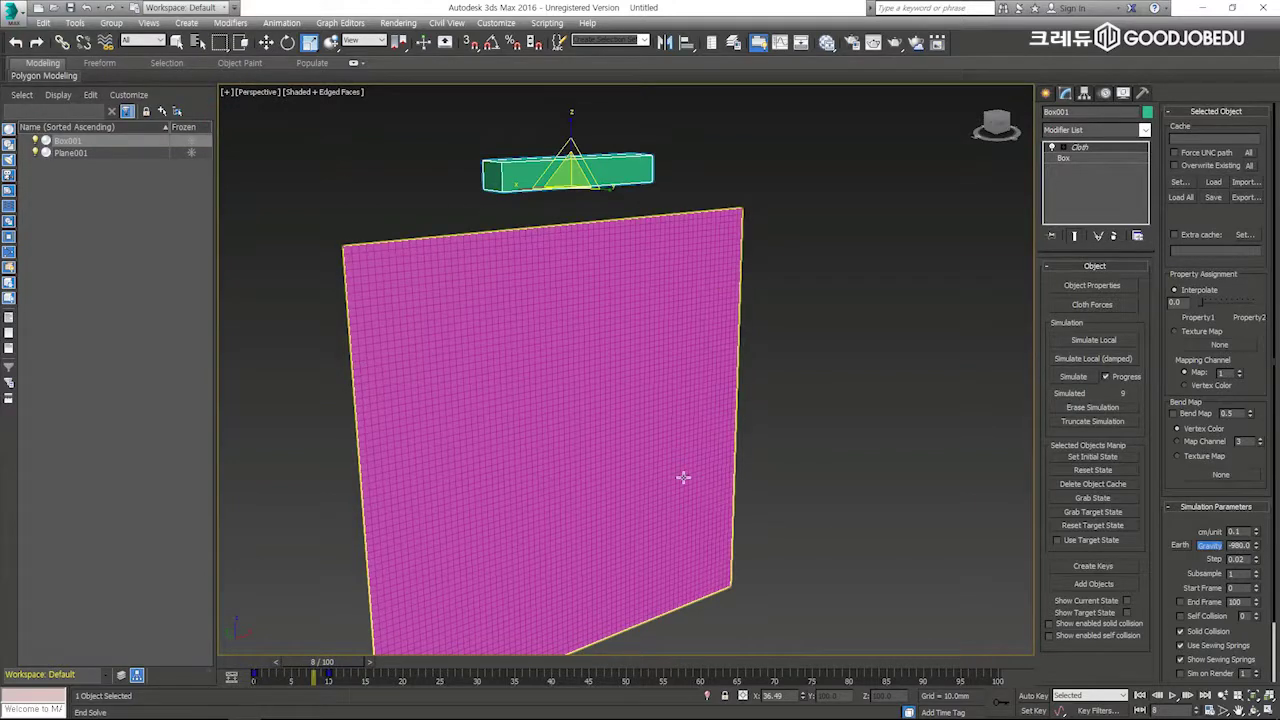
# Step: Erase the trial cloth simulation and return the timeline to frame 0
pyautogui.click(1113, 409)
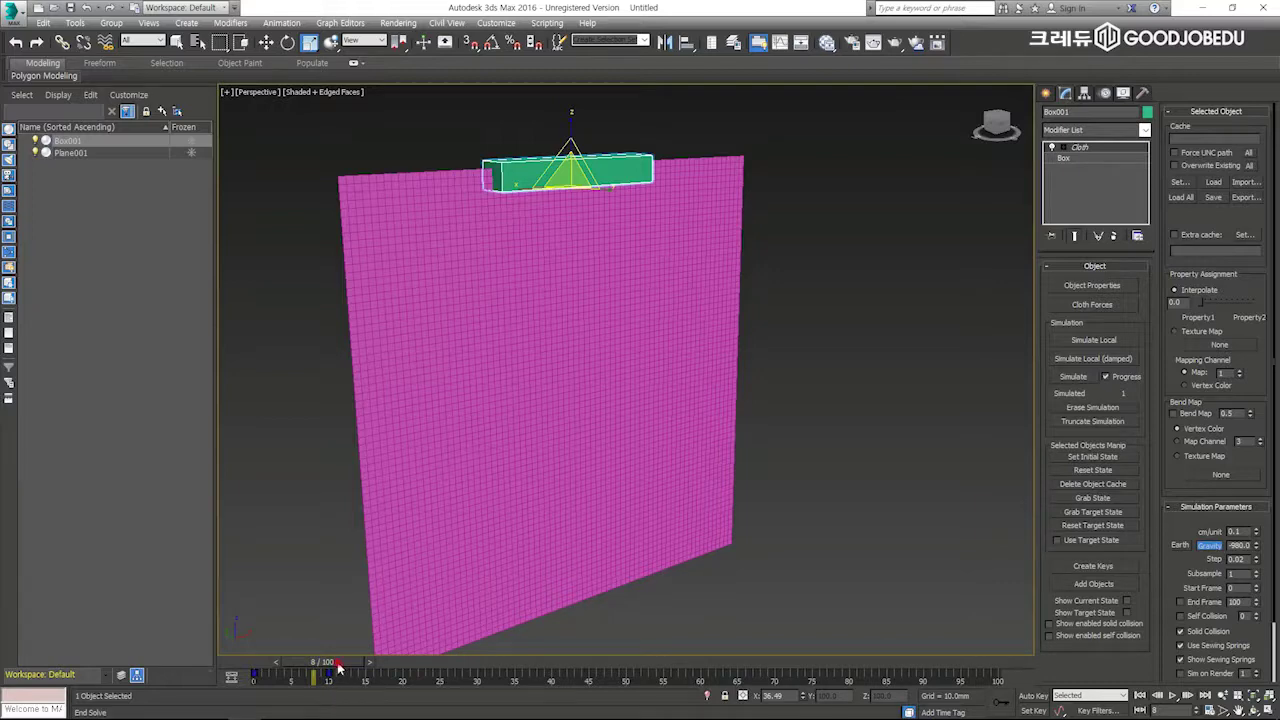
pyautogui.moveTo(337, 665); pyautogui.dragTo(266, 664)
pyautogui.moveTo(868, 256); pyautogui.dragTo(311, 425)
pyautogui.moveTo(841, 273); pyautogui.dragTo(282, 483)
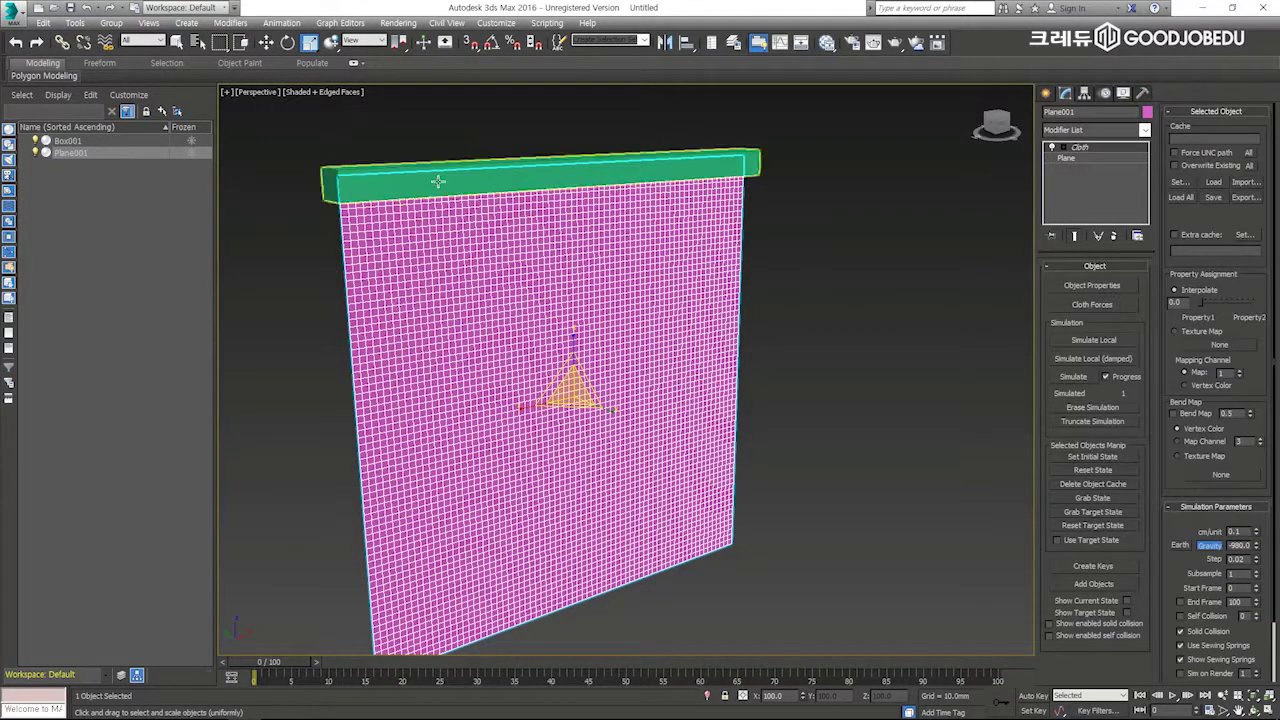
# Step: Enter the Group sub-object level of the curtain plane's Cloth modifier
pyautogui.click(437, 177)
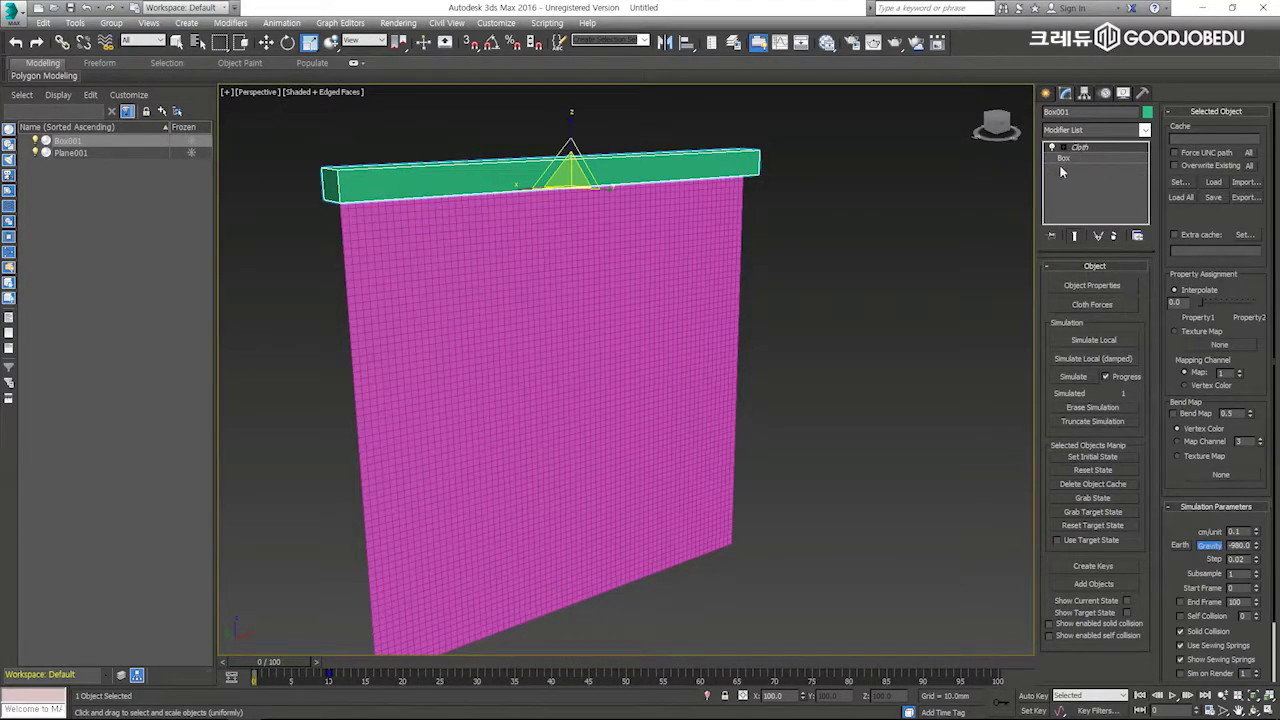
pyautogui.moveTo(848, 233); pyautogui.dragTo(739, 351)
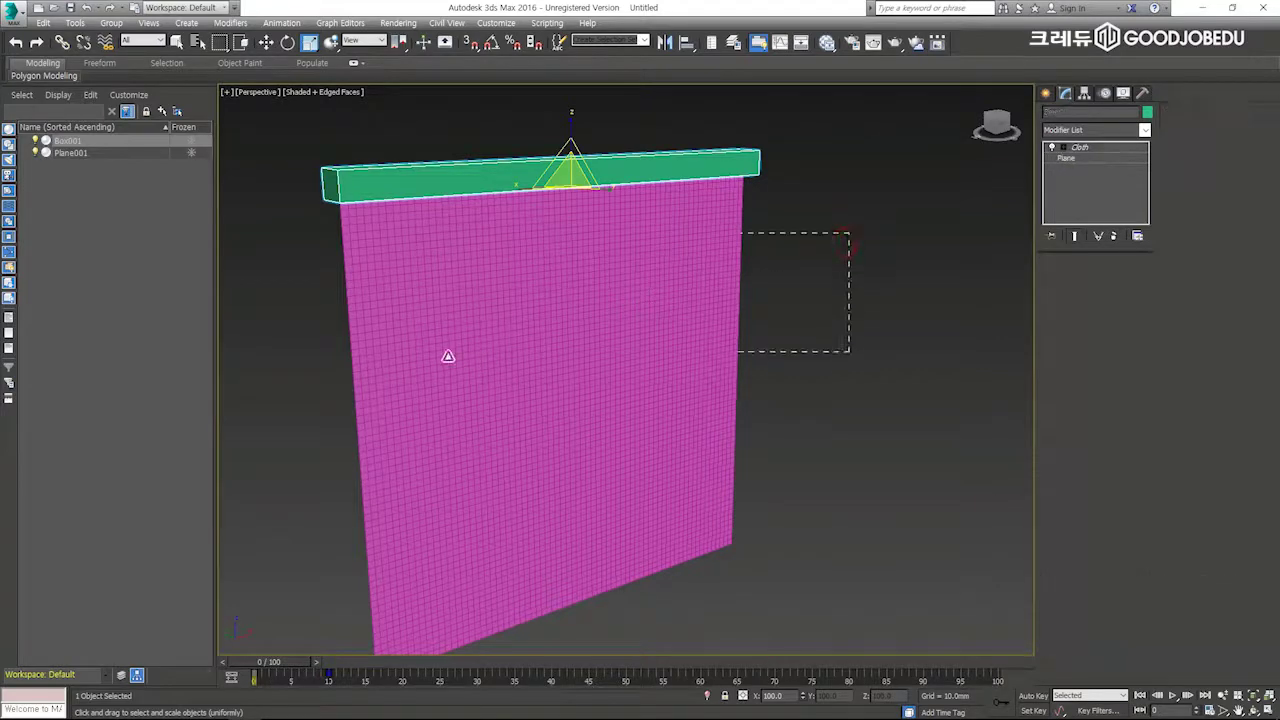
pyautogui.click(1092, 157)
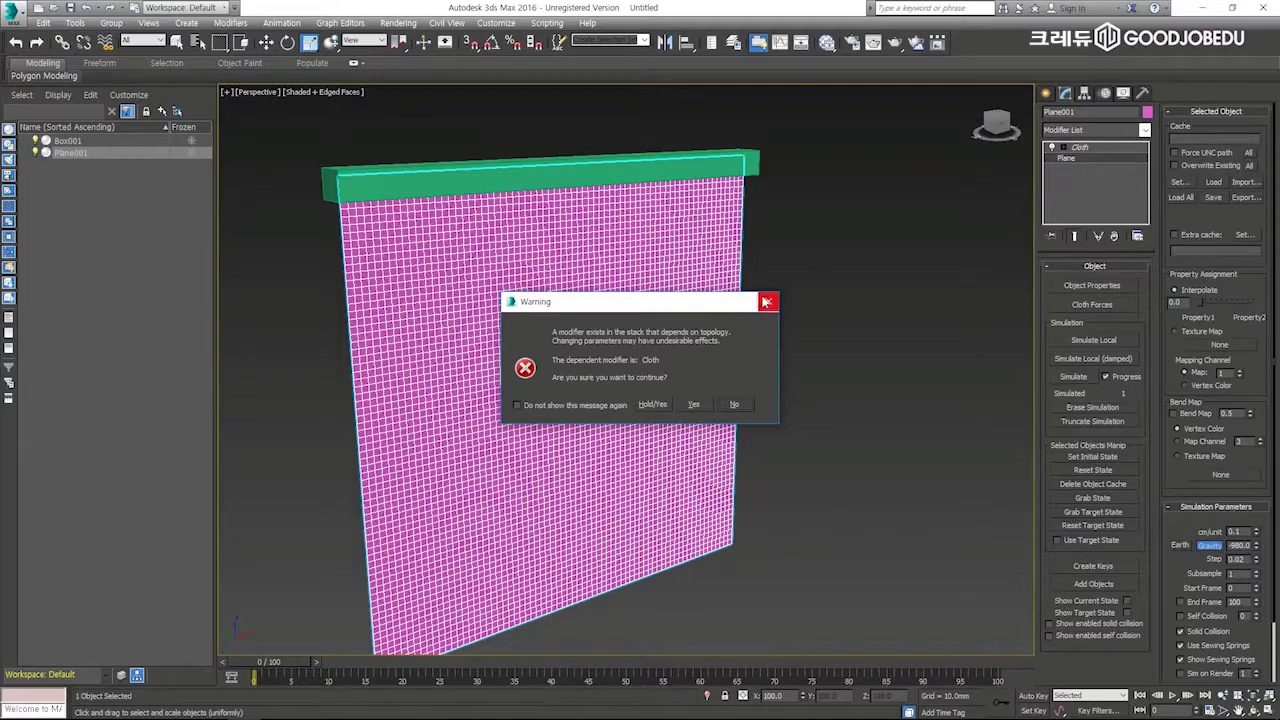
pyautogui.click(768, 301)
pyautogui.click(1066, 148)
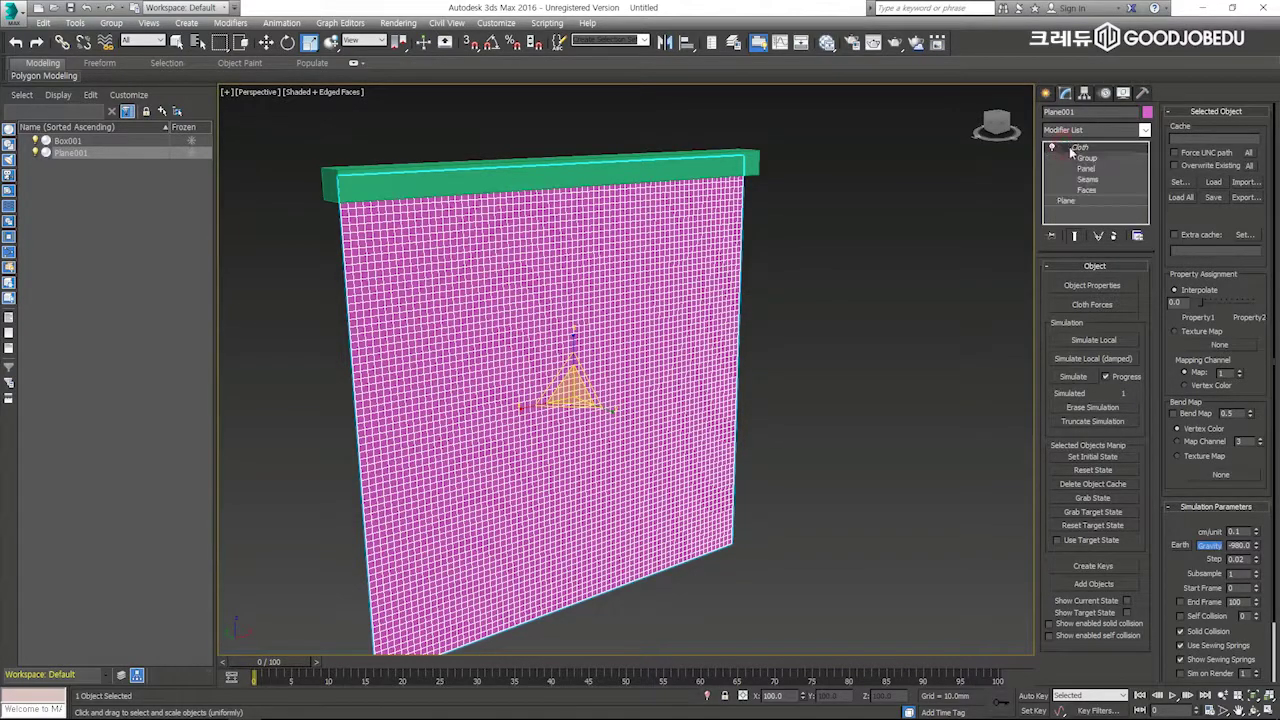
pyautogui.click(1091, 159)
# Step: In wireframe view, select small vertex clusters spaced along the curtain's top edge inside the box, from one corner to the other
pyautogui.keyDown('alt'); pyautogui.moveTo(646, 249); pyautogui.dragTo(778, 217, button='middle'); pyautogui.keyUp('alt')
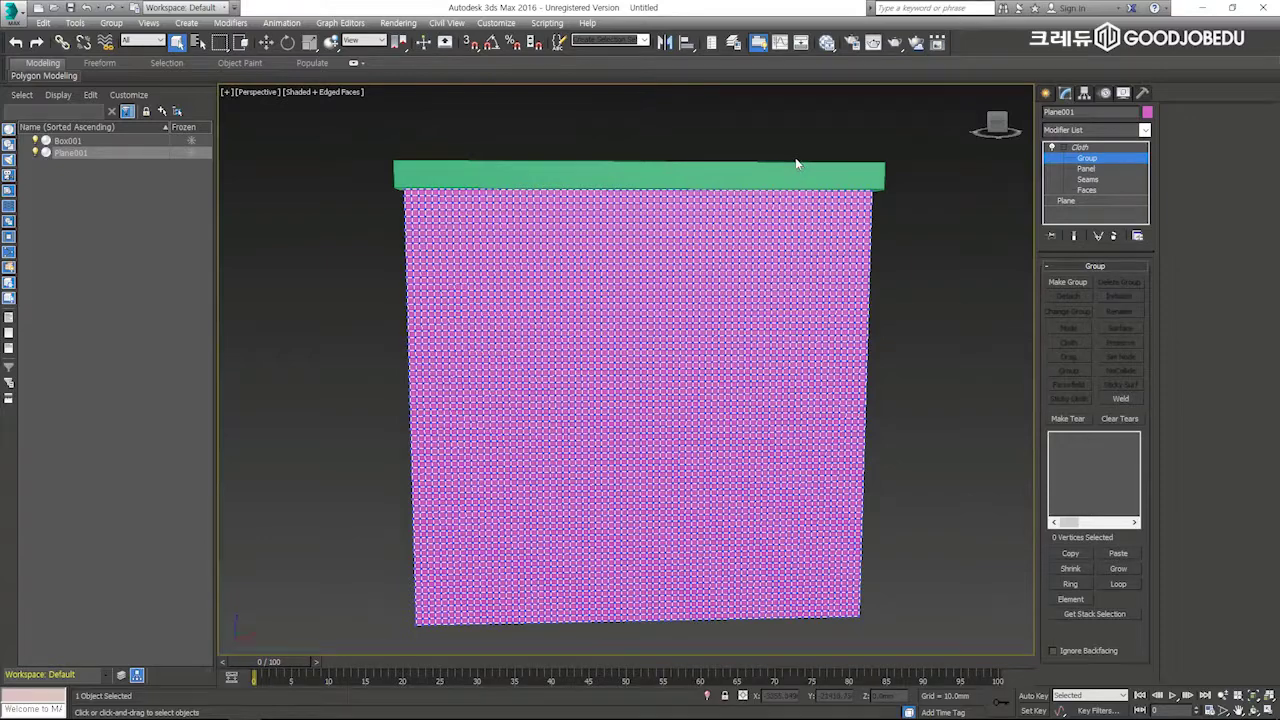
pyautogui.press('F3')
pyautogui.moveTo(406, 189); pyautogui.dragTo(451, 220, button='middle')
pyautogui.scroll(3, 451, 210)
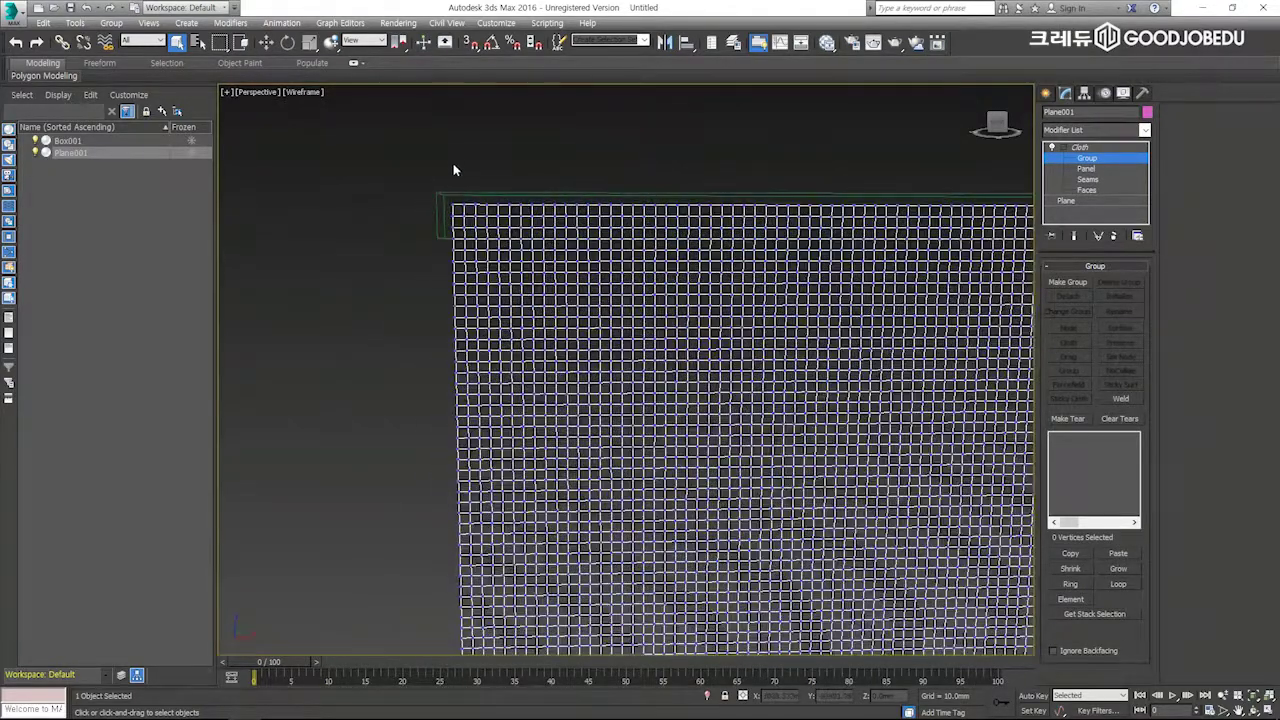
pyautogui.moveTo(436, 163); pyautogui.dragTo(471, 237)
pyautogui.moveTo(506, 171); pyautogui.dragTo(523, 238)
pyautogui.keyDown('ctrl'); pyautogui.moveTo(594, 166); pyautogui.dragTo(616, 232); pyautogui.keyUp('ctrl')
pyautogui.keyDown('ctrl'); pyautogui.moveTo(672, 165); pyautogui.dragTo(702, 232); pyautogui.keyUp('ctrl')
pyautogui.keyDown('ctrl'); pyautogui.moveTo(757, 163); pyautogui.dragTo(781, 231); pyautogui.keyUp('ctrl')
pyautogui.keyDown('ctrl'); pyautogui.moveTo(826, 166); pyautogui.dragTo(865, 238); pyautogui.keyUp('ctrl')
pyautogui.keyDown('ctrl'); pyautogui.moveTo(914, 189); pyautogui.dragTo(945, 236); pyautogui.keyUp('ctrl')
pyautogui.keyDown('ctrl'); pyautogui.moveTo(970, 186); pyautogui.dragTo(999, 226); pyautogui.keyUp('ctrl')
pyautogui.moveTo(995, 220); pyautogui.dragTo(590, 248, button='middle')
pyautogui.keyDown('ctrl'); pyautogui.moveTo(903, 187); pyautogui.dragTo(923, 232); pyautogui.keyUp('ctrl')
pyautogui.keyDown('ctrl'); pyautogui.moveTo(974, 193); pyautogui.dragTo(992, 244); pyautogui.keyUp('ctrl')
pyautogui.moveTo(992, 244); pyautogui.dragTo(643, 314, button='middle')
pyautogui.scroll(1, 643, 314)
pyautogui.keyDown('ctrl'); pyautogui.moveTo(979, 206); pyautogui.dragTo(1011, 260); pyautogui.keyUp('ctrl')
pyautogui.scroll(-4, 820, 283)
pyautogui.moveTo(819, 281); pyautogui.dragTo(808, 250, button='middle')
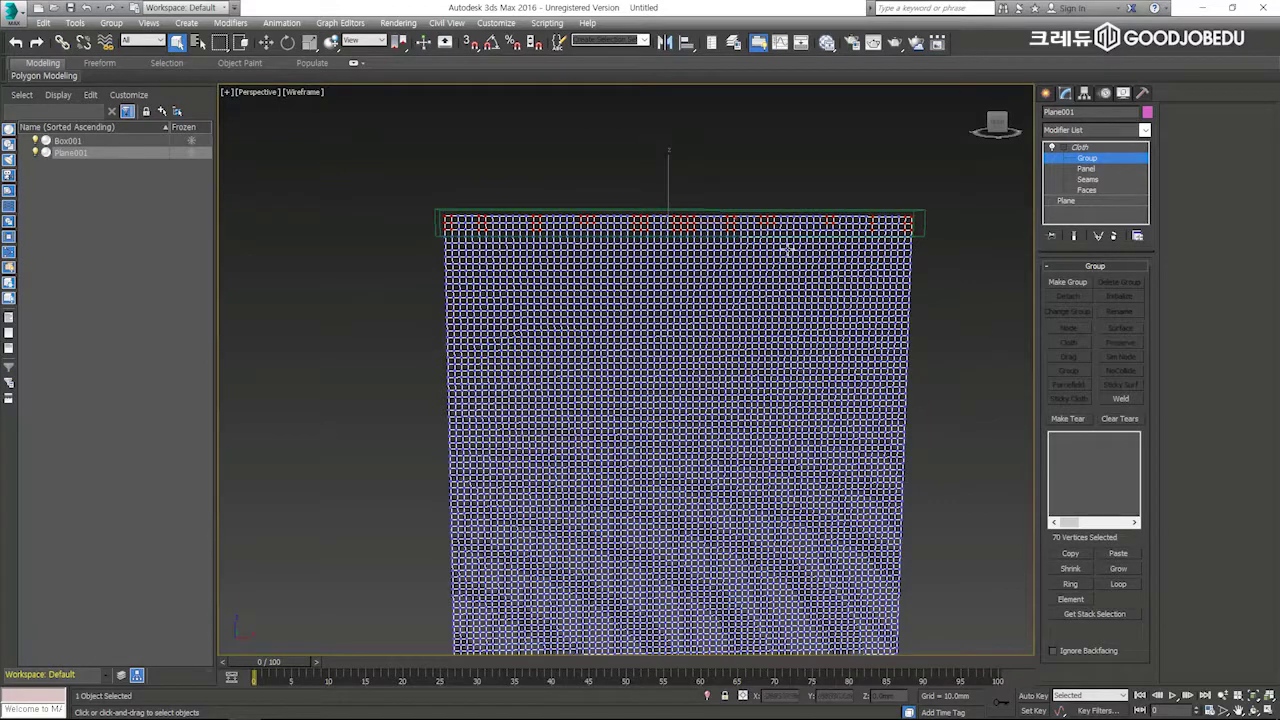
# Step: Make a cloth group named Group001 from the selected top-edge vertices and return to shaded display
pyautogui.click(1062, 282)
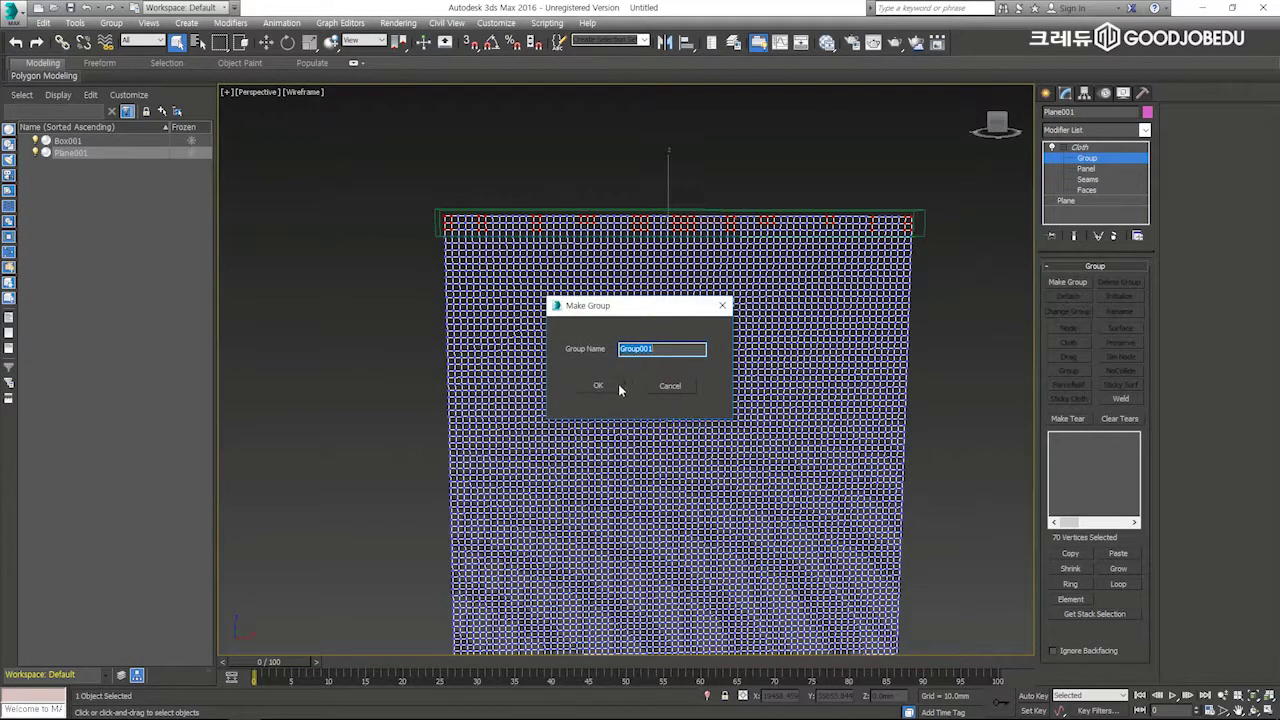
pyautogui.click(604, 385)
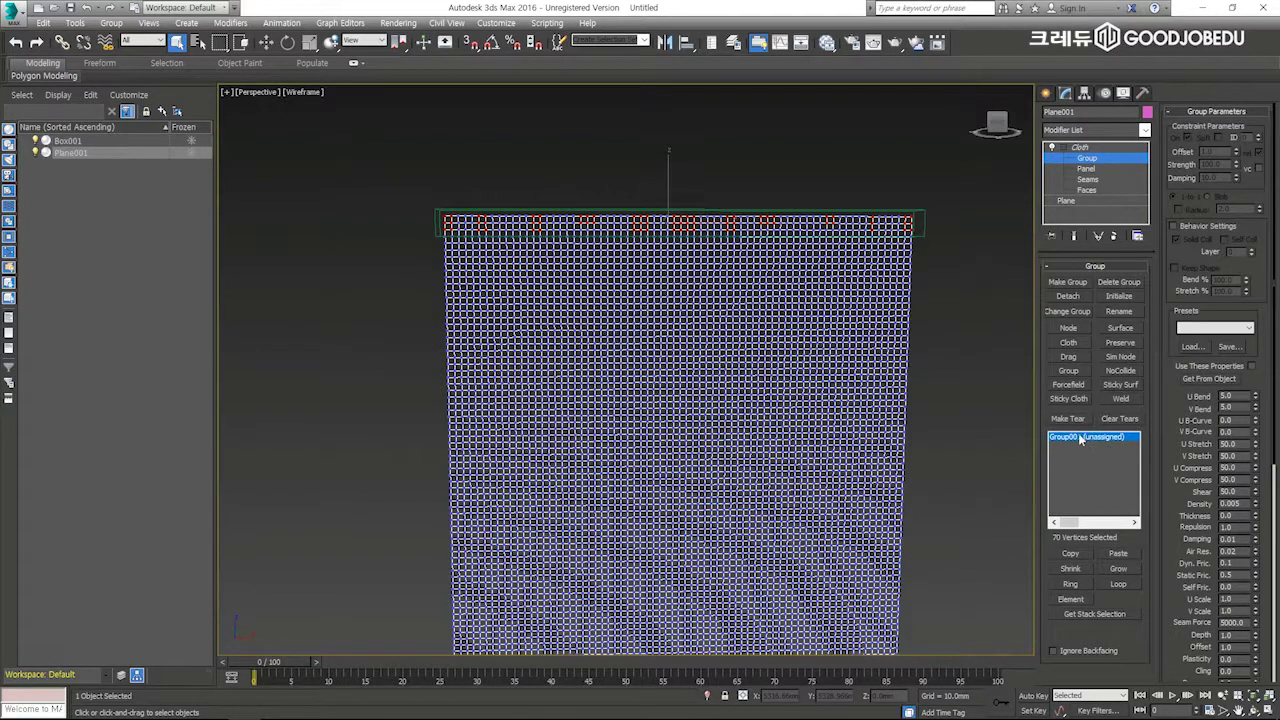
pyautogui.press('F3')
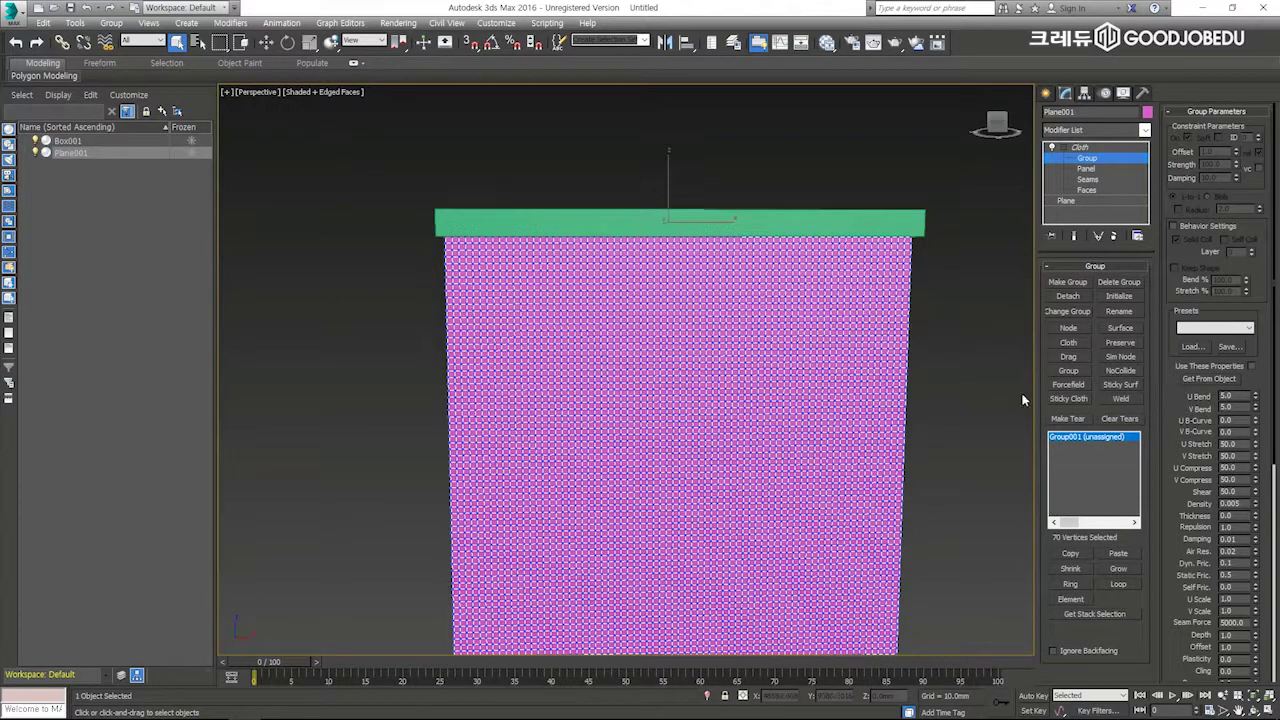
# Step: Constrain Group001 to the long box with the Surface constraint
pyautogui.click(1121, 329)
pyautogui.click(903, 217)
pyautogui.click(1100, 438)
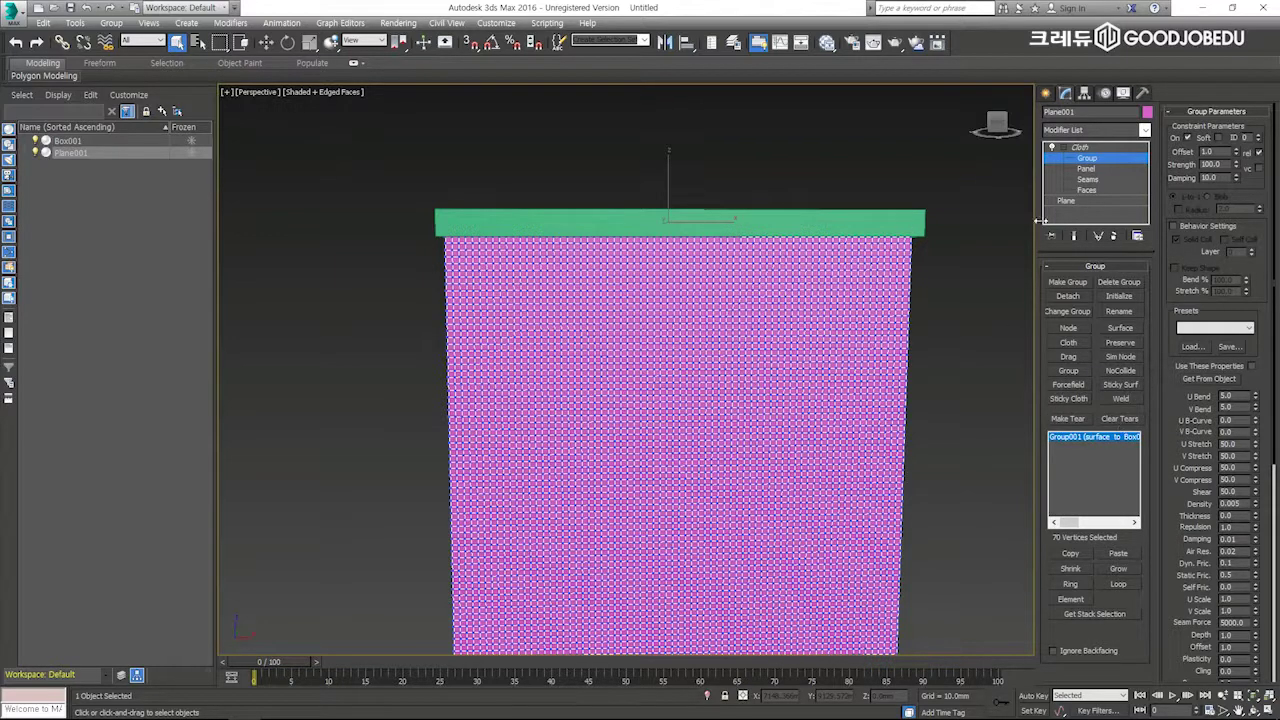
# Step: Leave the Group sub-object level, select the box and run the cloth simulation, stopping it at frame 45
pyautogui.click(1081, 148)
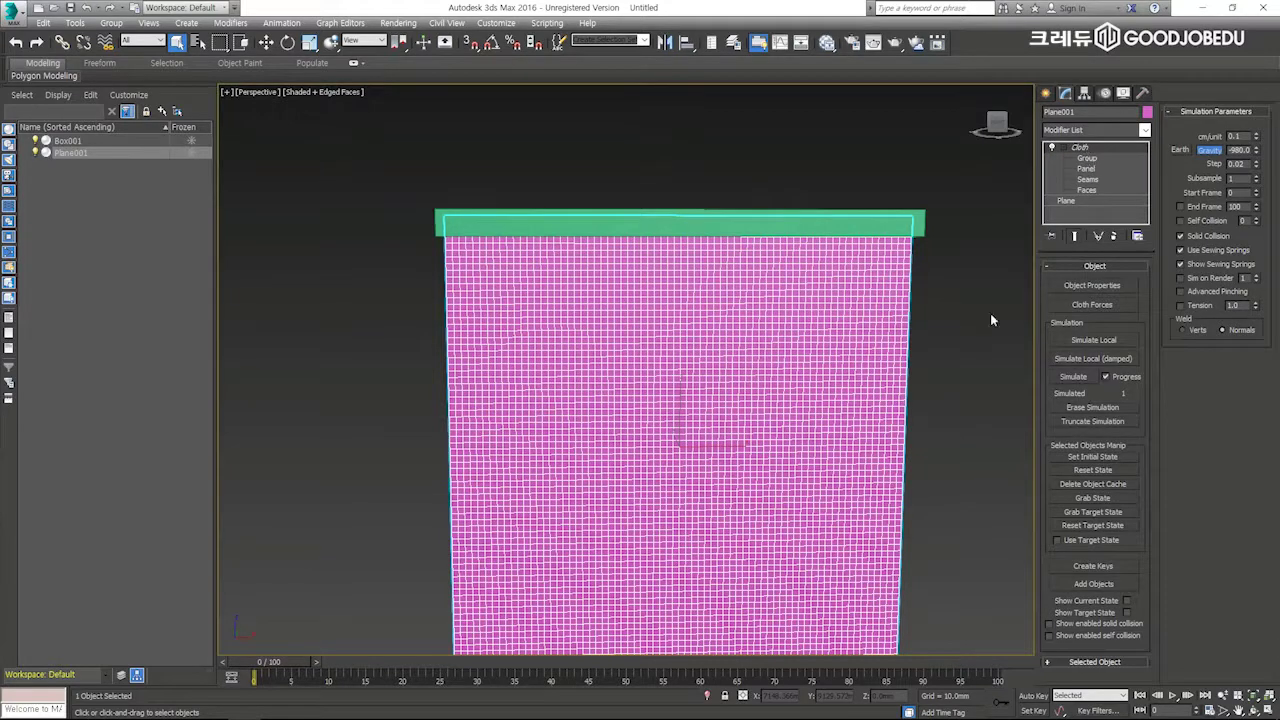
pyautogui.click(960, 316)
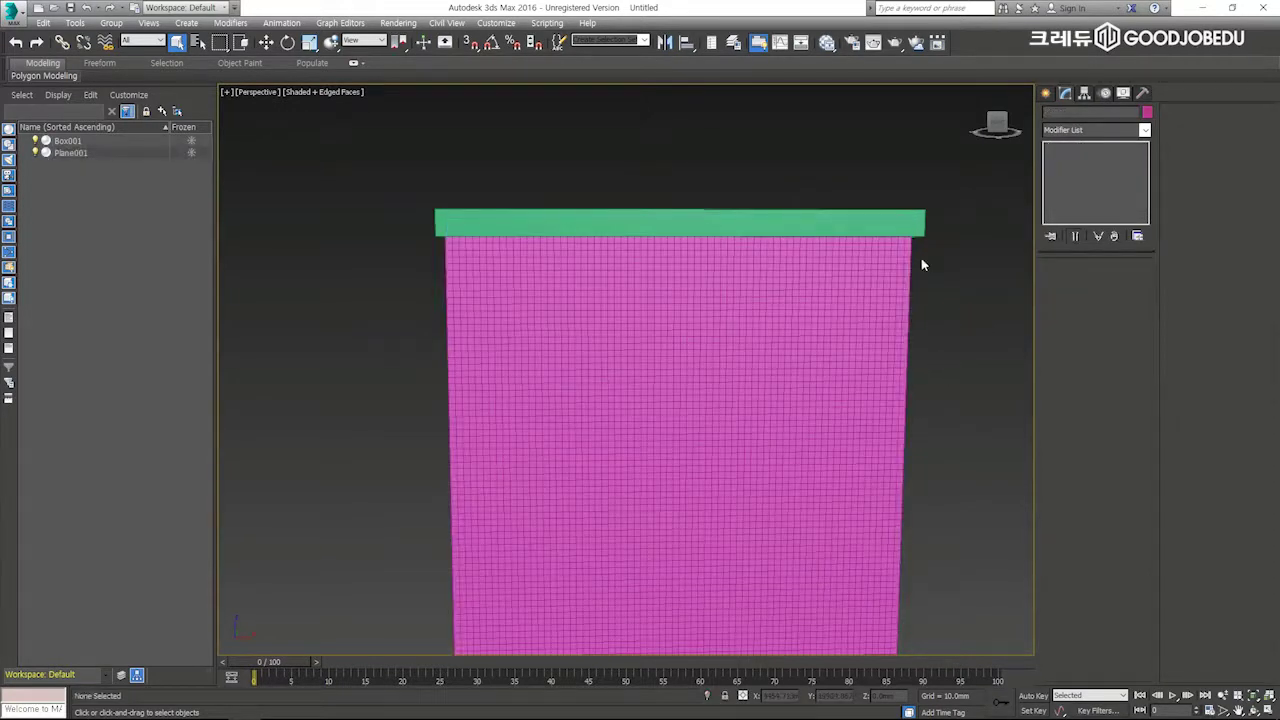
pyautogui.click(919, 230)
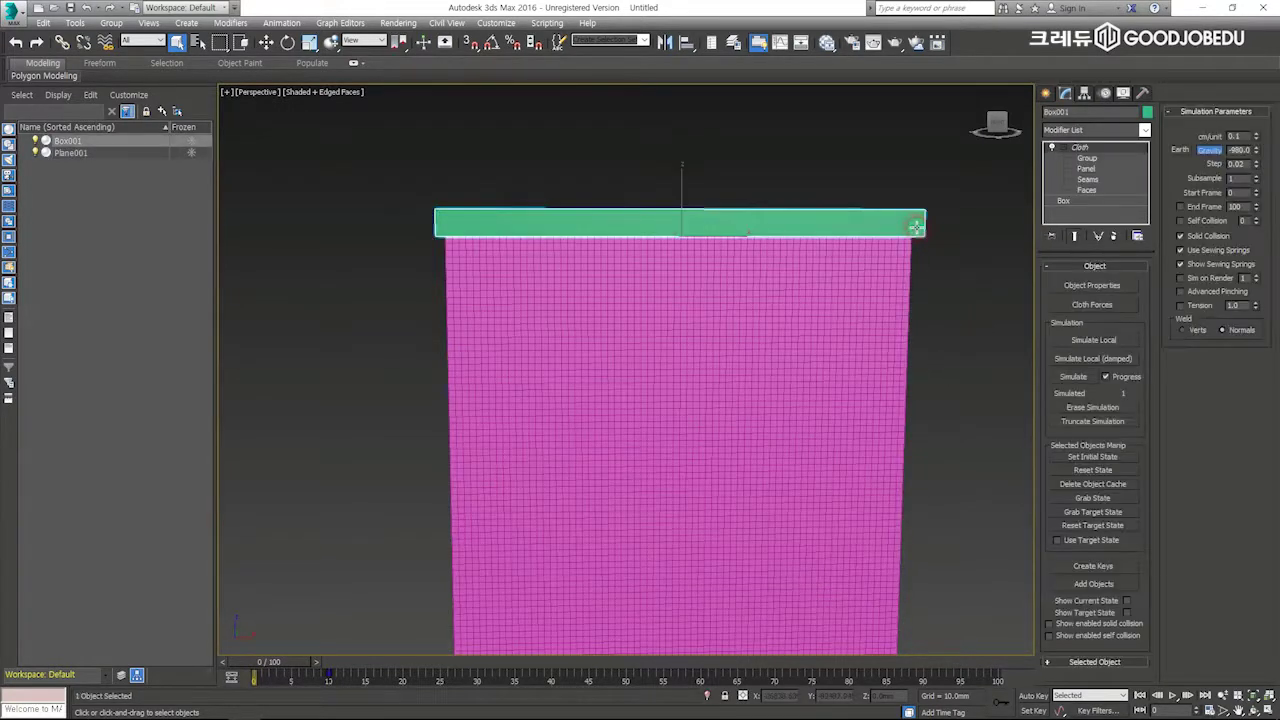
pyautogui.click(1072, 377)
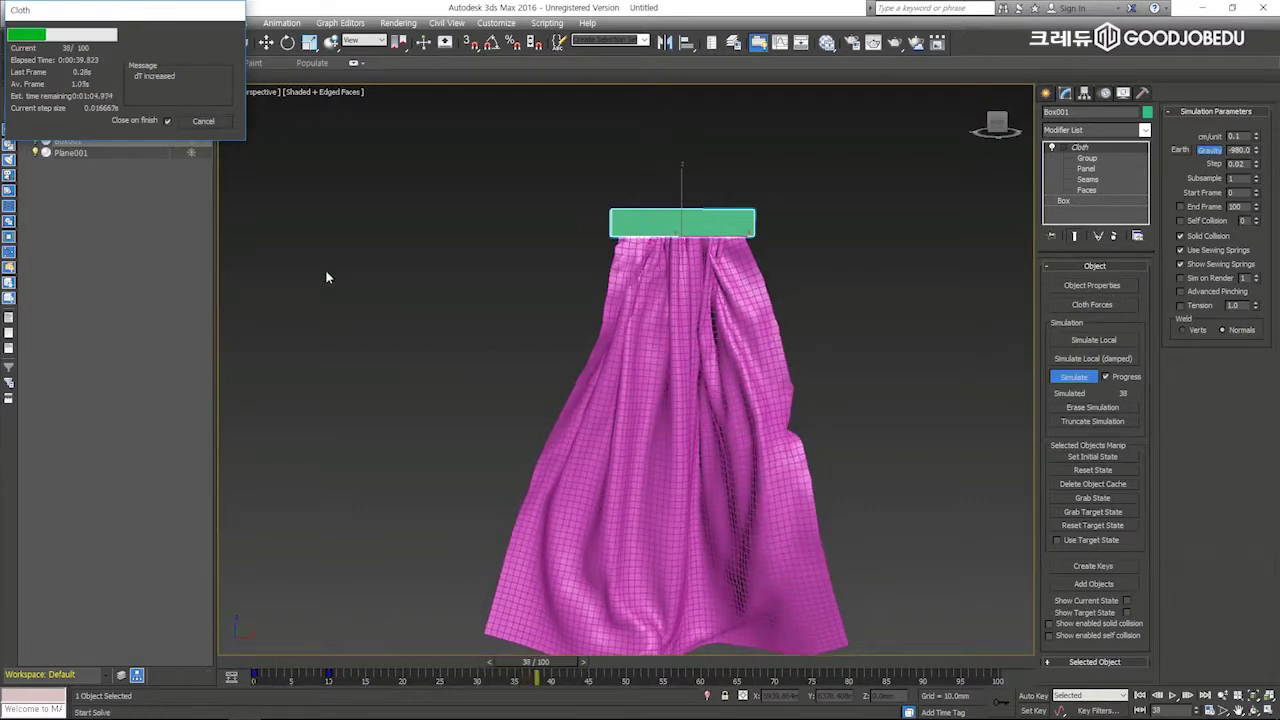
pyautogui.click(222, 121)
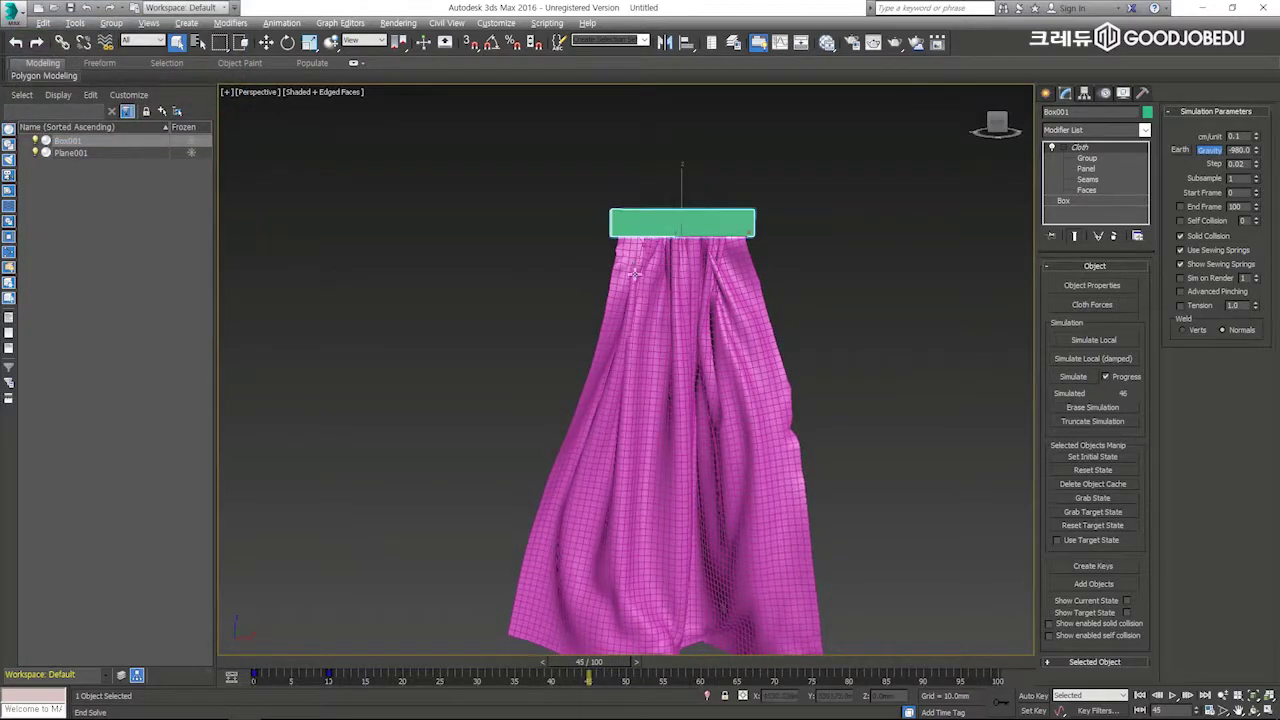
# Step: Examine the gathered curtain's folds up close near the box for places where the fabric passes through itself
pyautogui.keyDown('alt'); pyautogui.moveTo(612, 235); pyautogui.dragTo(667, 281, button='middle'); pyautogui.keyUp('alt')
pyautogui.scroll(5, 667, 281)
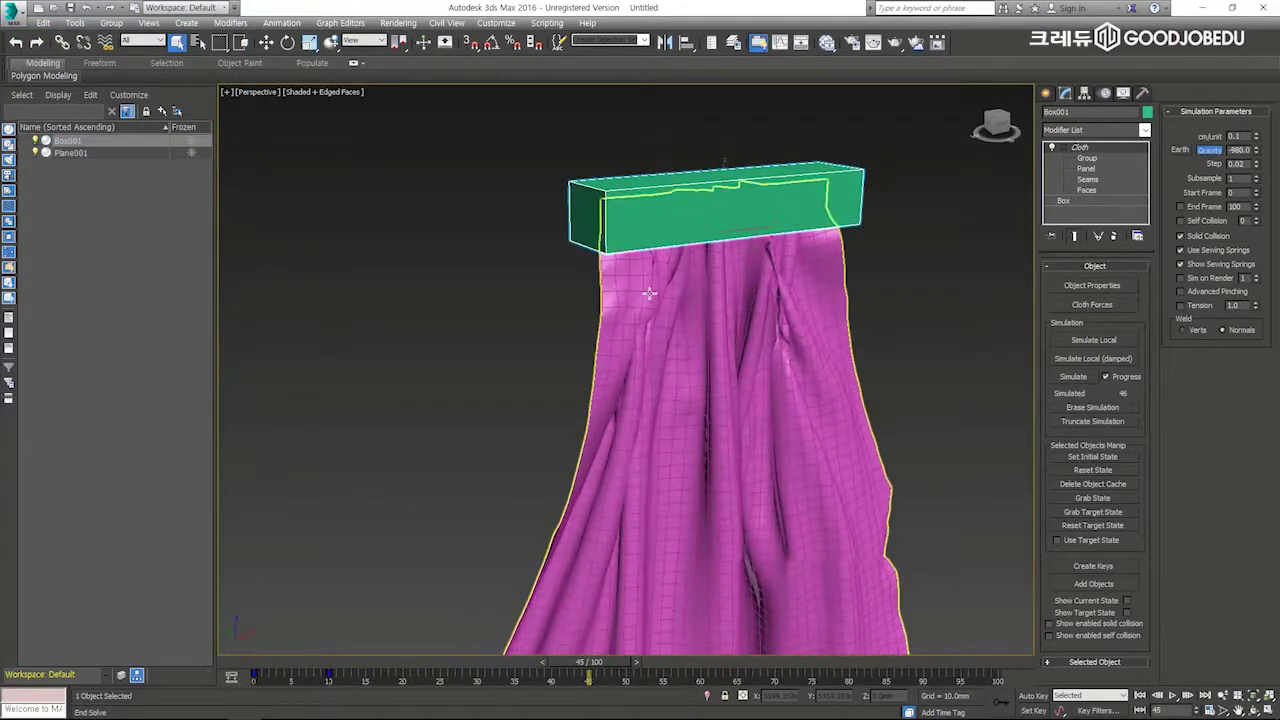
pyautogui.click(665, 298)
pyautogui.scroll(-5, 620, 272)
pyautogui.scroll(10, 594, 289)
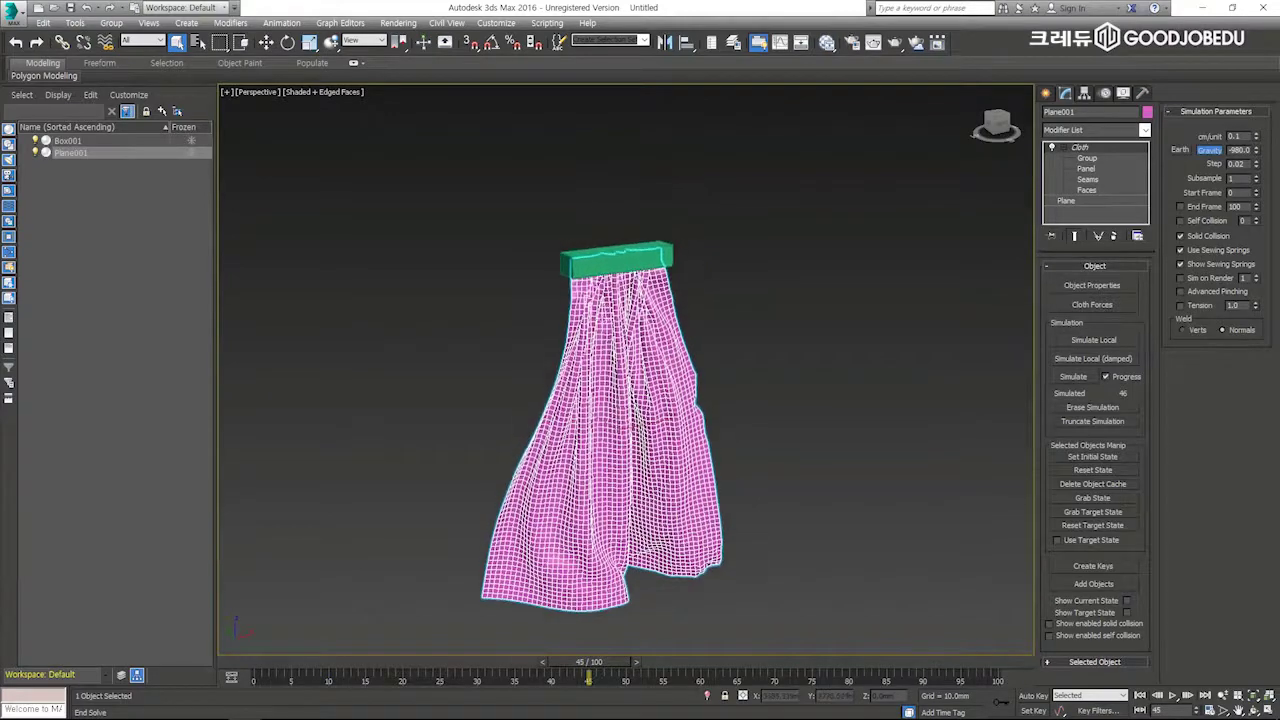
pyautogui.scroll(8, 517, 329)
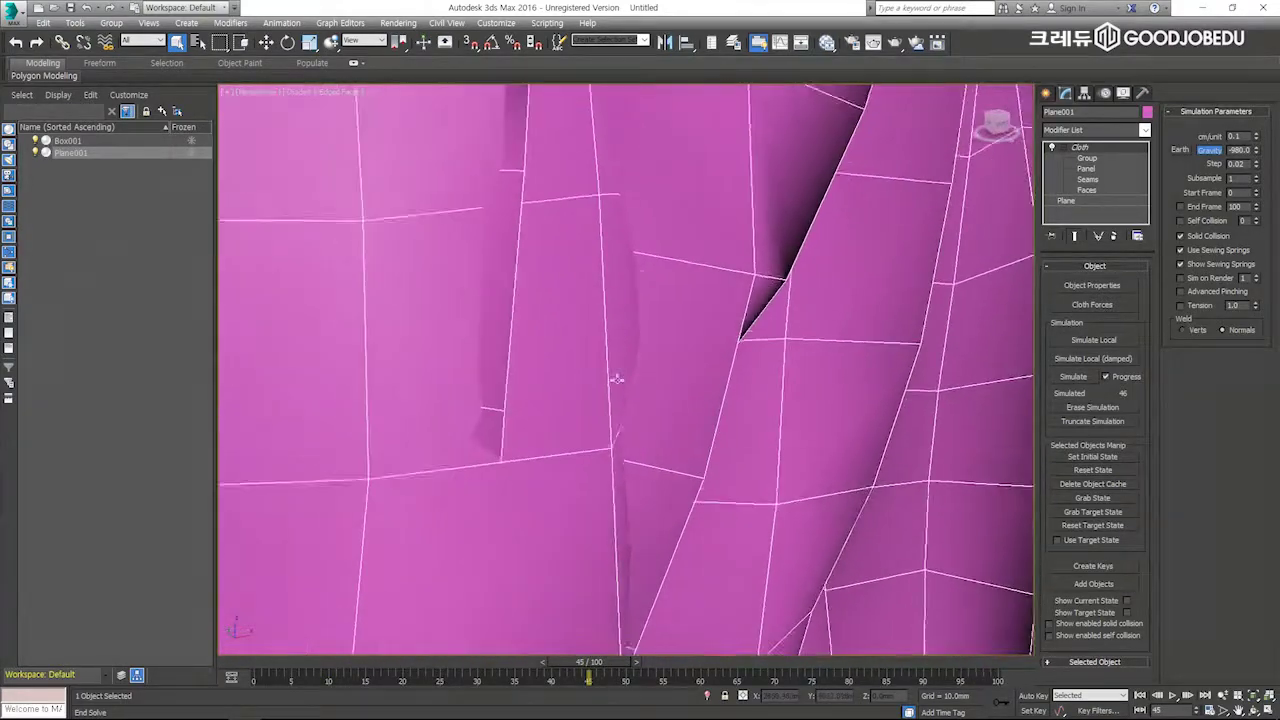
pyautogui.keyDown('alt'); pyautogui.moveTo(638, 425); pyautogui.dragTo(631, 487, button='middle'); pyautogui.keyUp('alt')
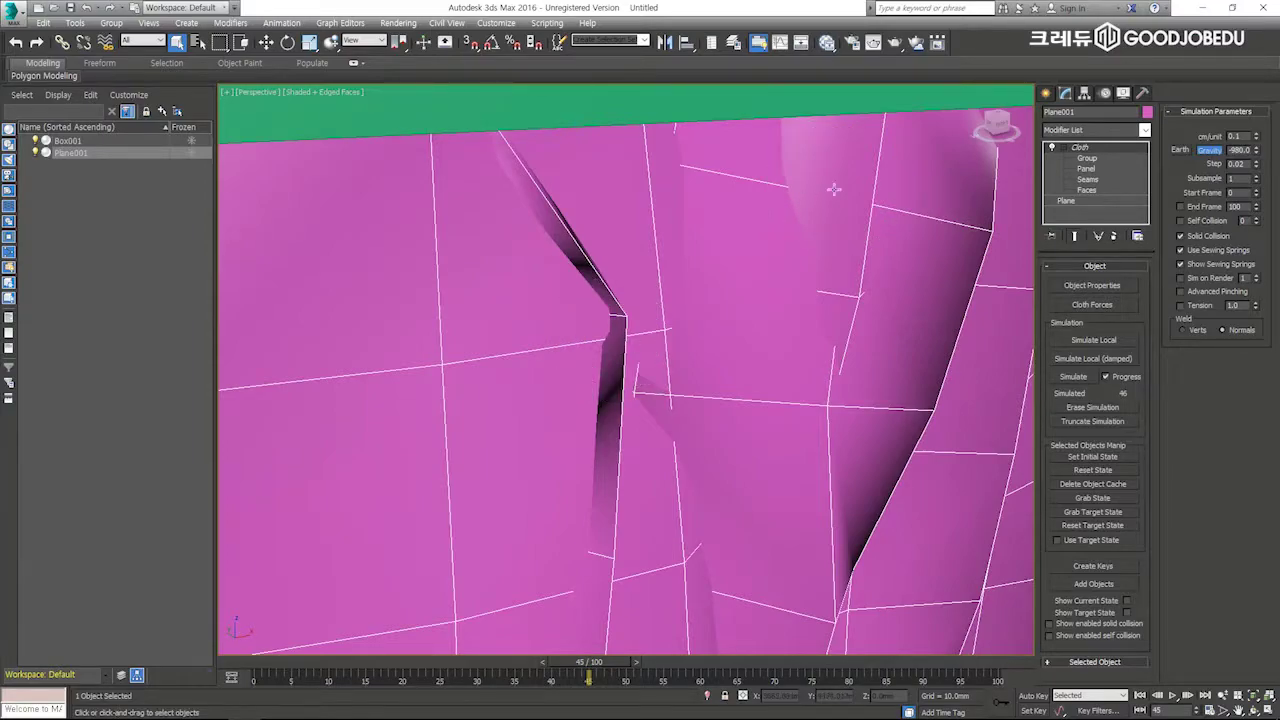
pyautogui.scroll(-10, 834, 189)
pyautogui.keyDown('alt'); pyautogui.moveTo(832, 256); pyautogui.dragTo(718, 229, button='middle'); pyautogui.keyUp('alt')
# Step: Erase the cloth simulation and return the timeline to frame 0
pyautogui.click(1112, 408)
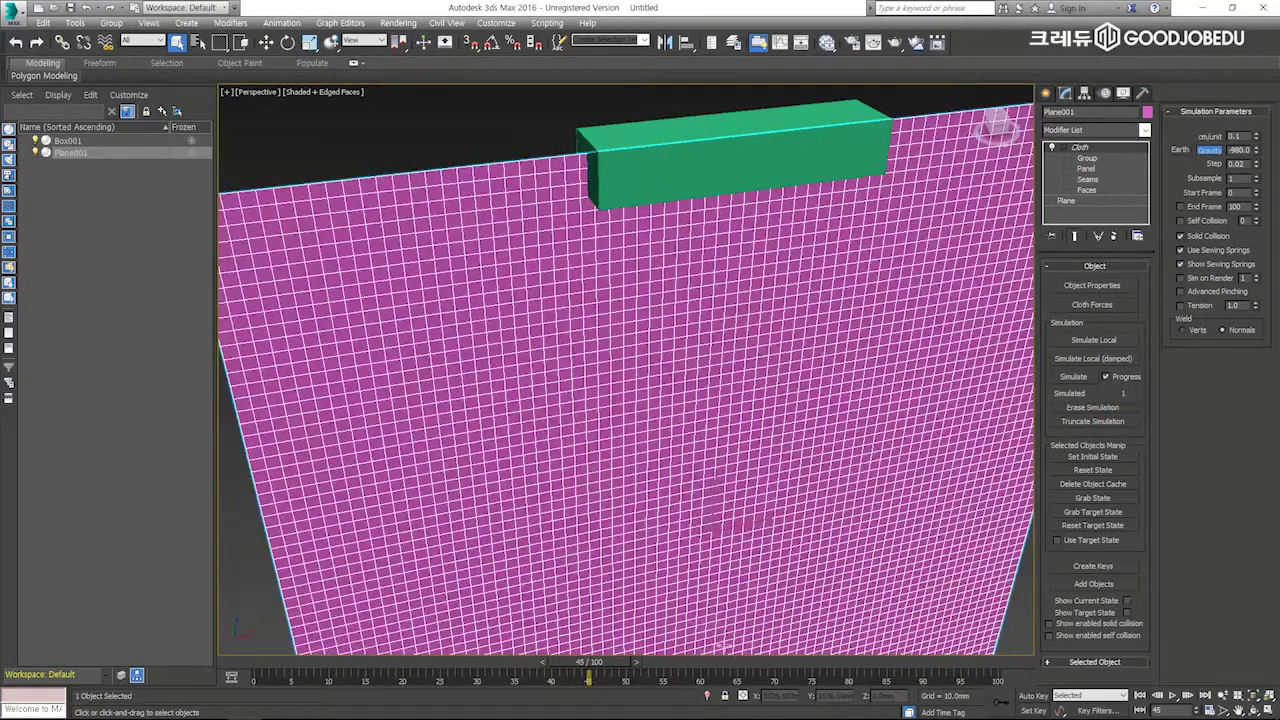
pyautogui.moveTo(574, 669); pyautogui.dragTo(220, 691)
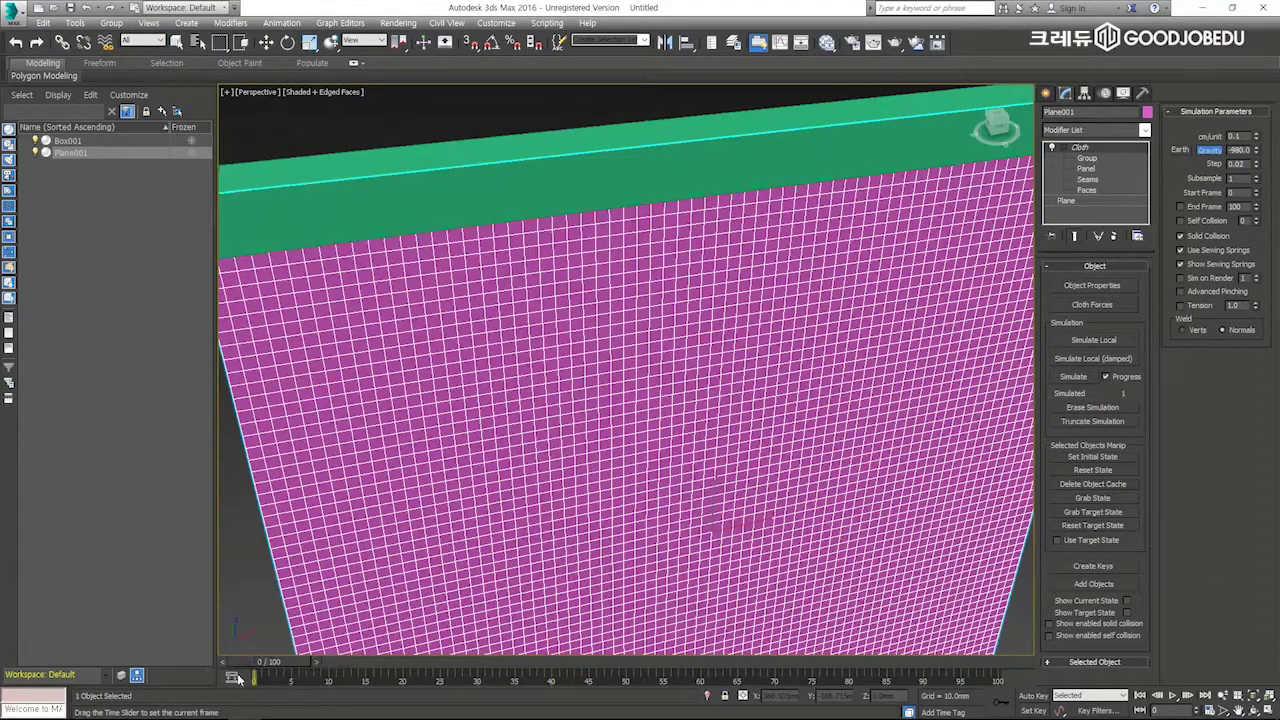
# Step: Simulate the curtain from the box with Self Collision enabled at 3 and cm/unit set to 2.0
pyautogui.scroll(-3, 660, 406)
pyautogui.moveTo(660, 406); pyautogui.dragTo(886, 339, button='middle')
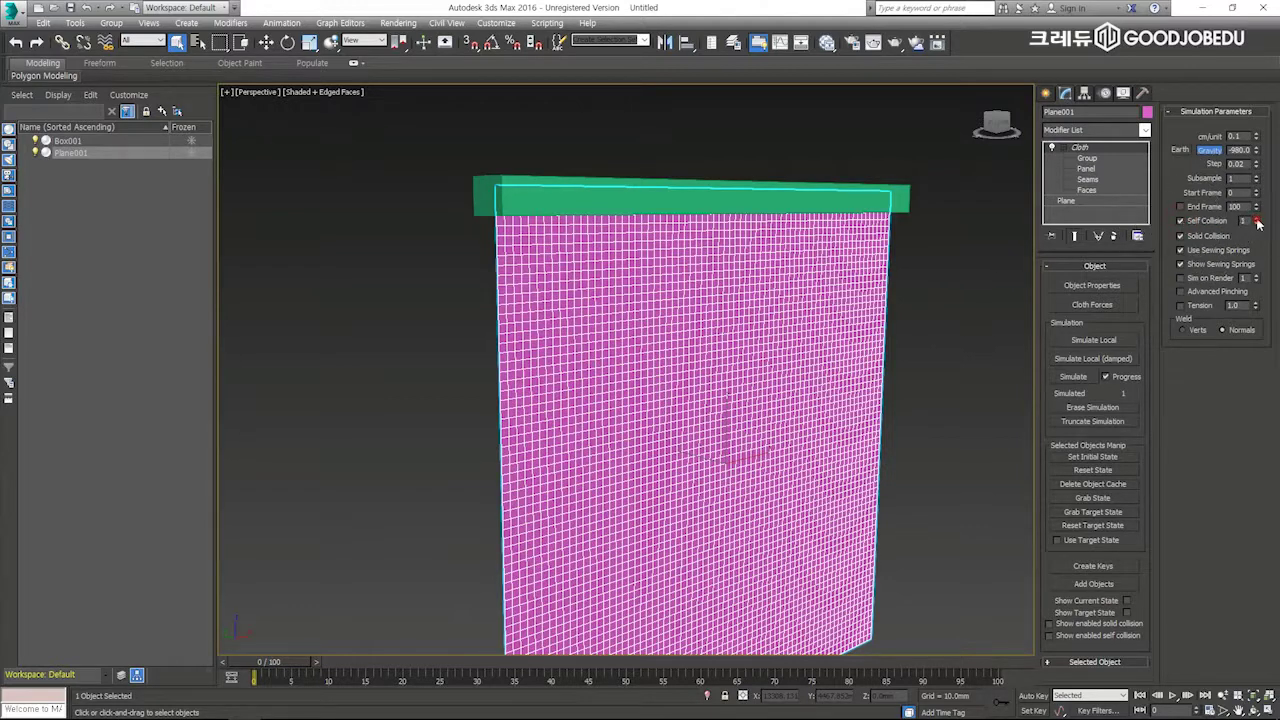
pyautogui.keyDown('alt'); pyautogui.moveTo(797, 328); pyautogui.dragTo(840, 380, button='middle'); pyautogui.keyUp('alt')
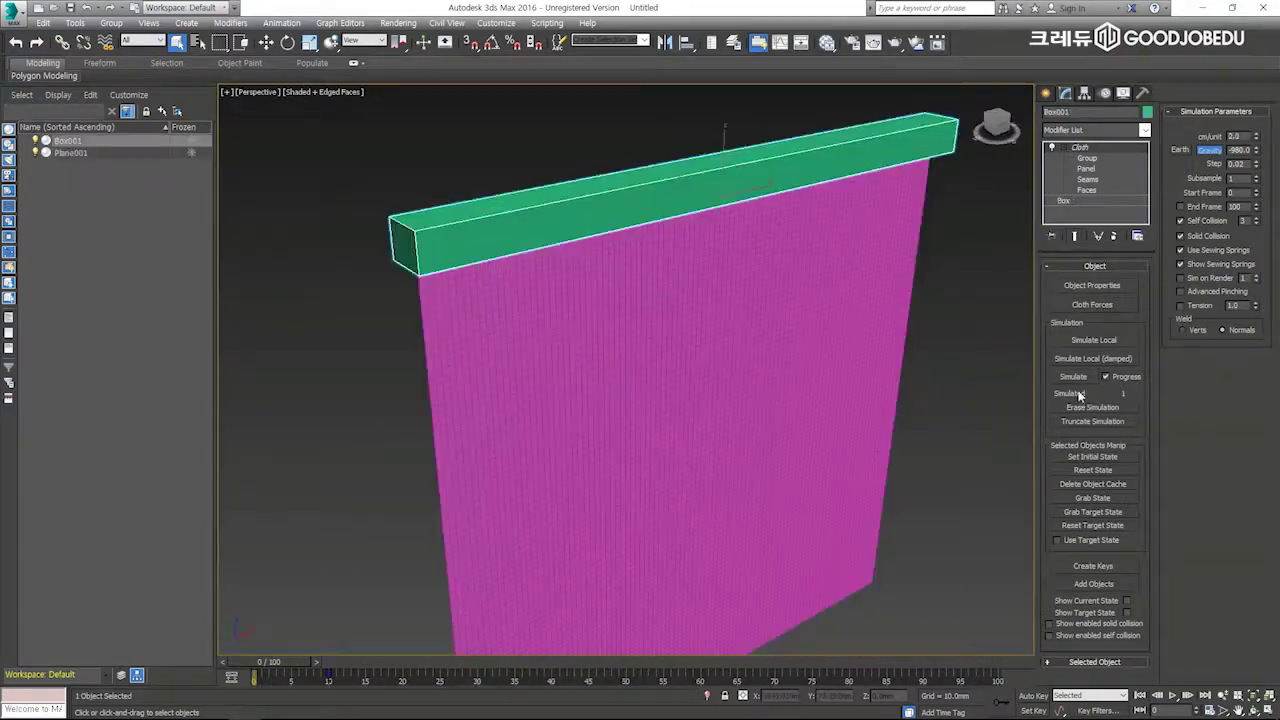
pyautogui.click(1073, 376)
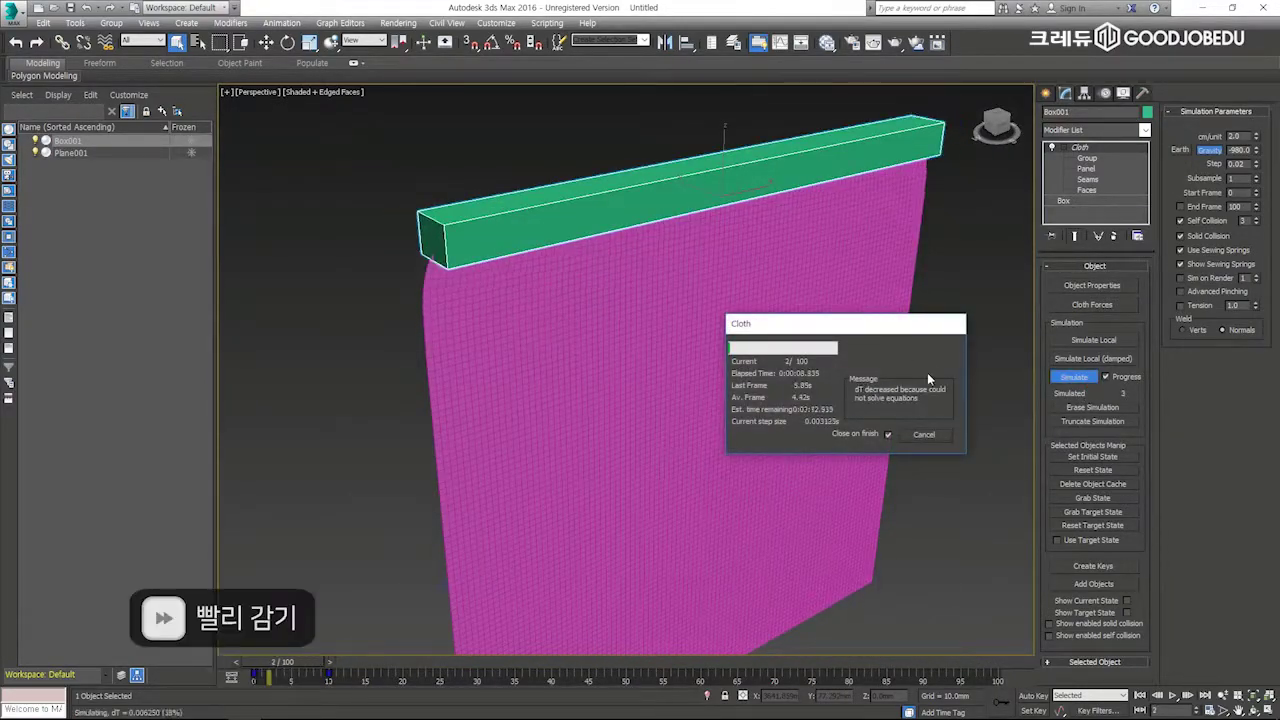
pyautogui.moveTo(927, 323); pyautogui.dragTo(1108, 283)
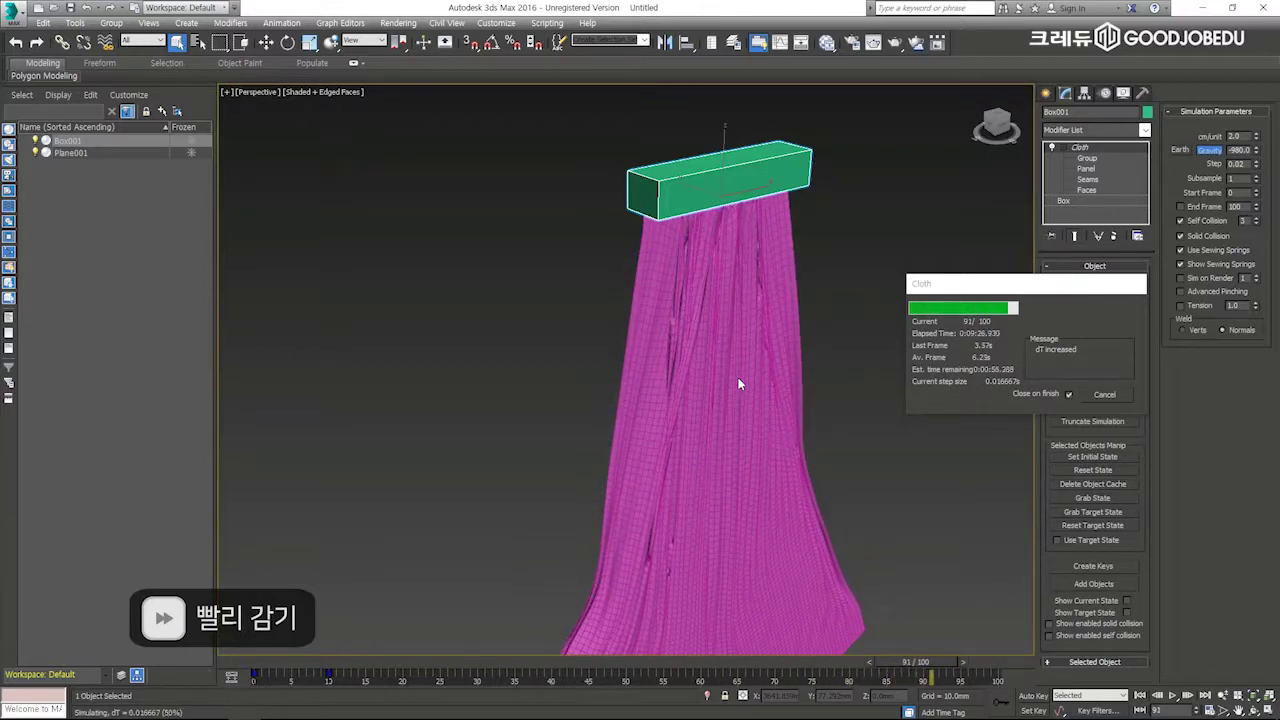
# Step: Delete the box and add an FFD 3x3x3 modifier to the simulated curtain plane
pyautogui.click(832, 246)
pyautogui.keyDown('alt'); pyautogui.moveTo(832, 246); pyautogui.dragTo(773, 312, button='middle'); pyautogui.keyUp('alt')
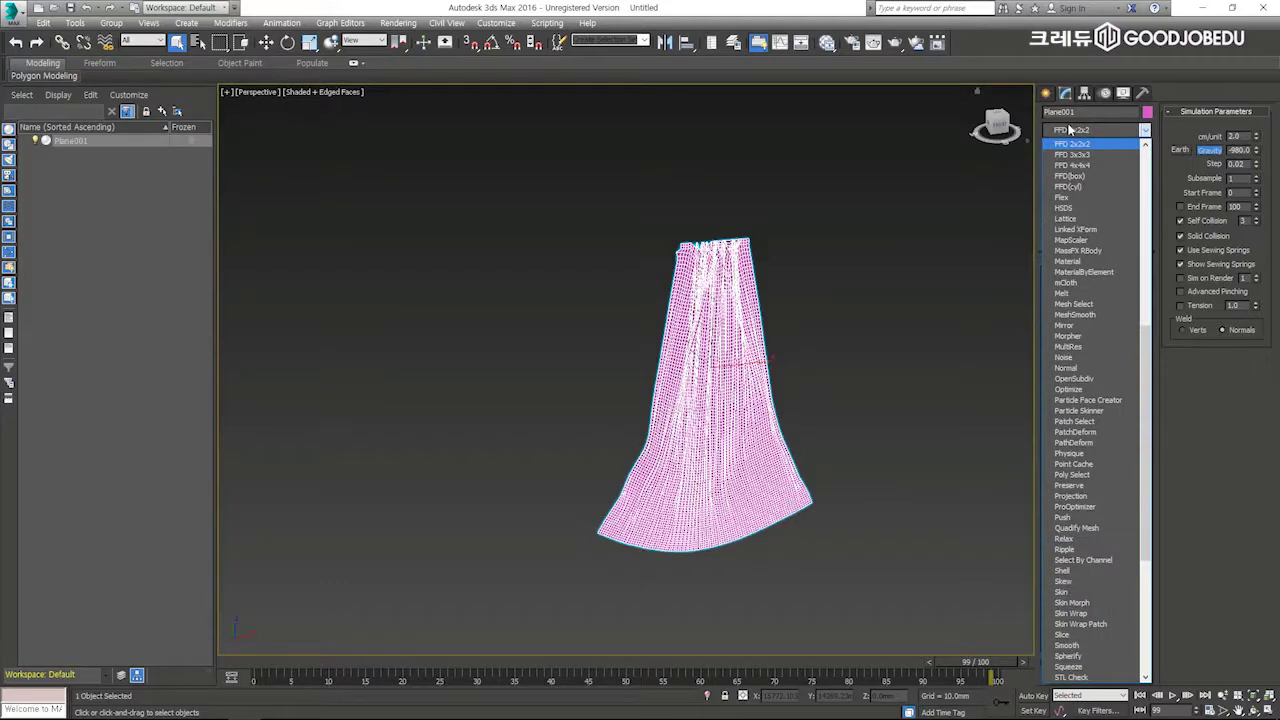
pyautogui.click(1071, 155)
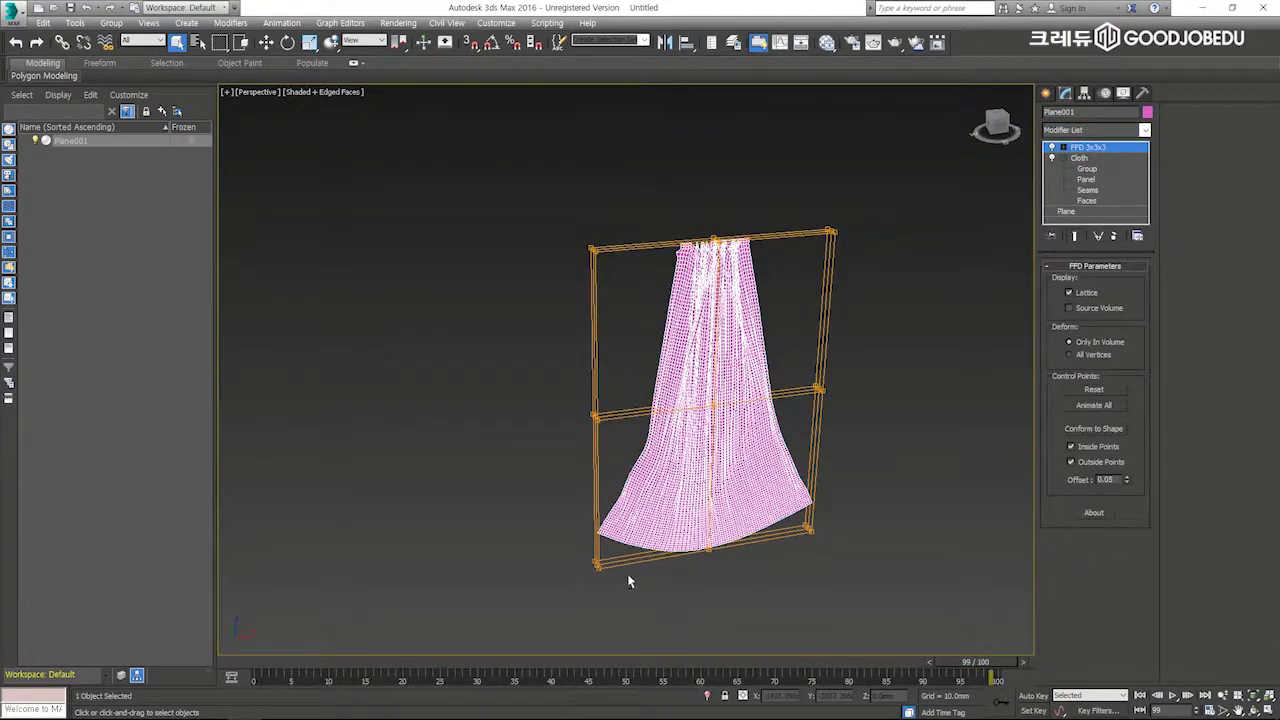
# Step: Move the FFD lattice's two lower corner control-point sets inward and raise the lower middle ones to narrow and even out the hem
pyautogui.keyDown('alt'); pyautogui.moveTo(627, 580); pyautogui.dragTo(628, 597, button='middle'); pyautogui.keyUp('alt')
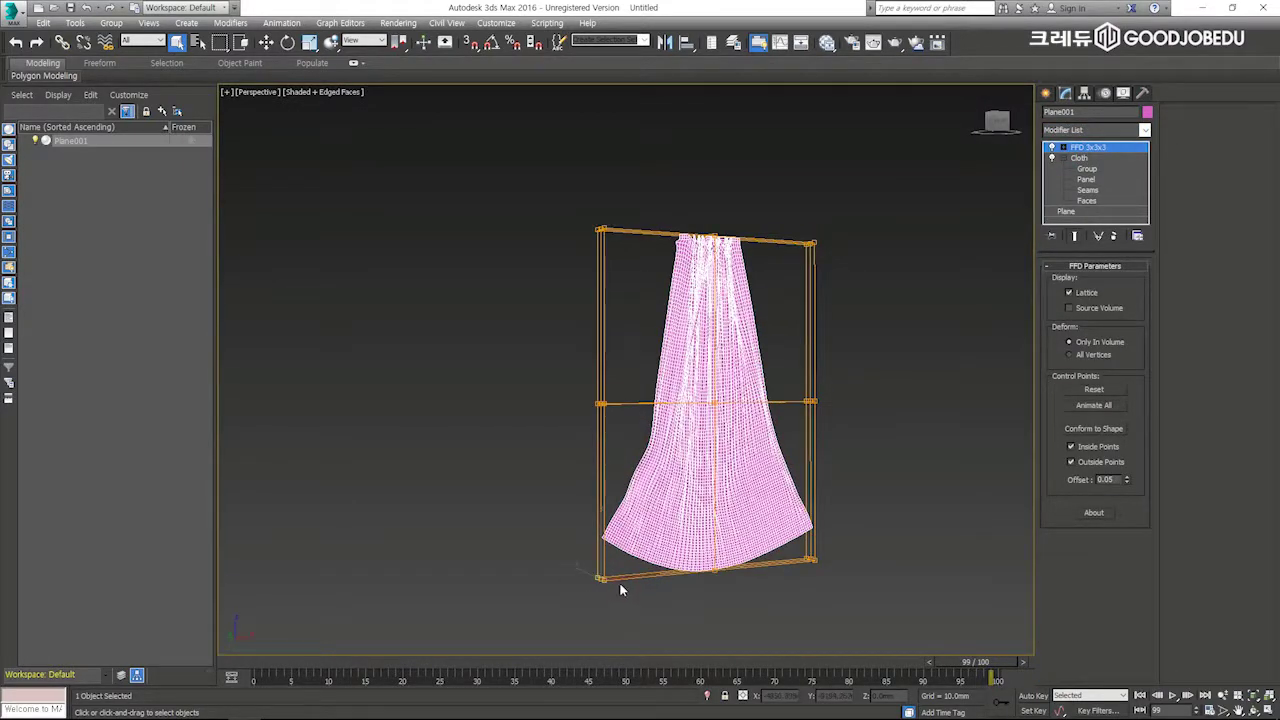
pyautogui.moveTo(652, 573); pyautogui.dragTo(729, 557)
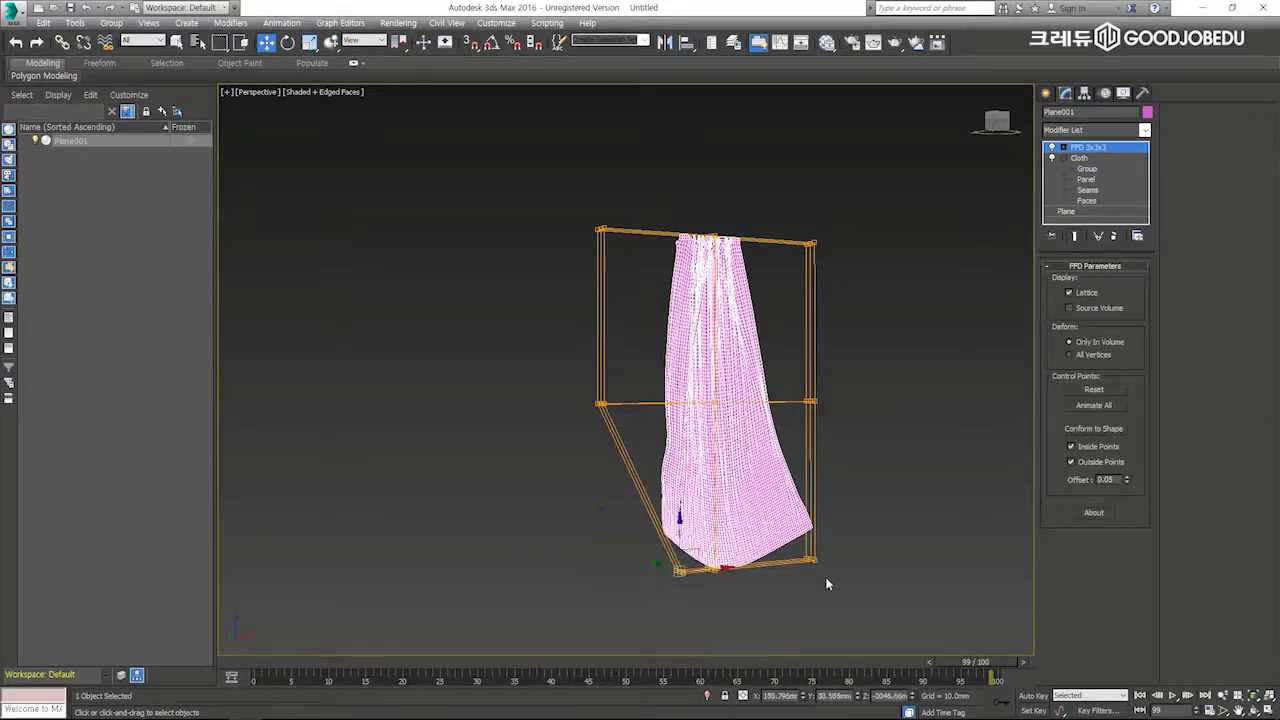
pyautogui.moveTo(845, 554); pyautogui.dragTo(783, 575)
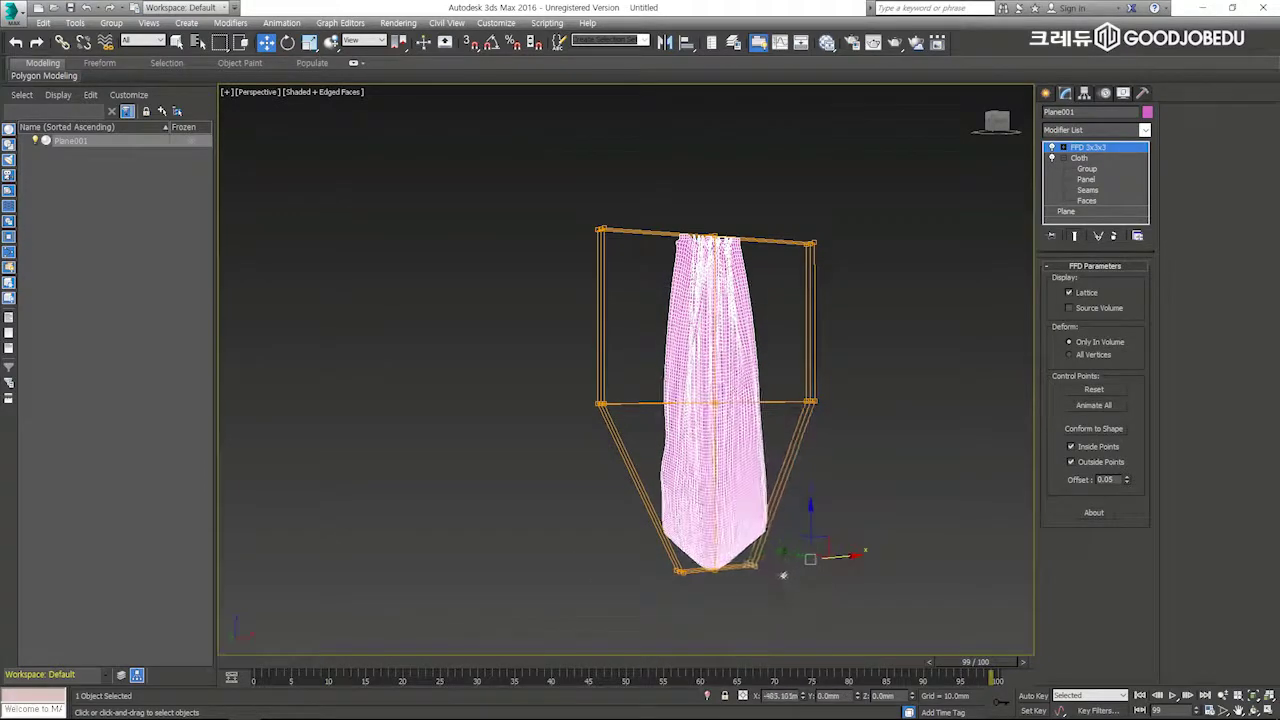
pyautogui.scroll(3, 776, 578)
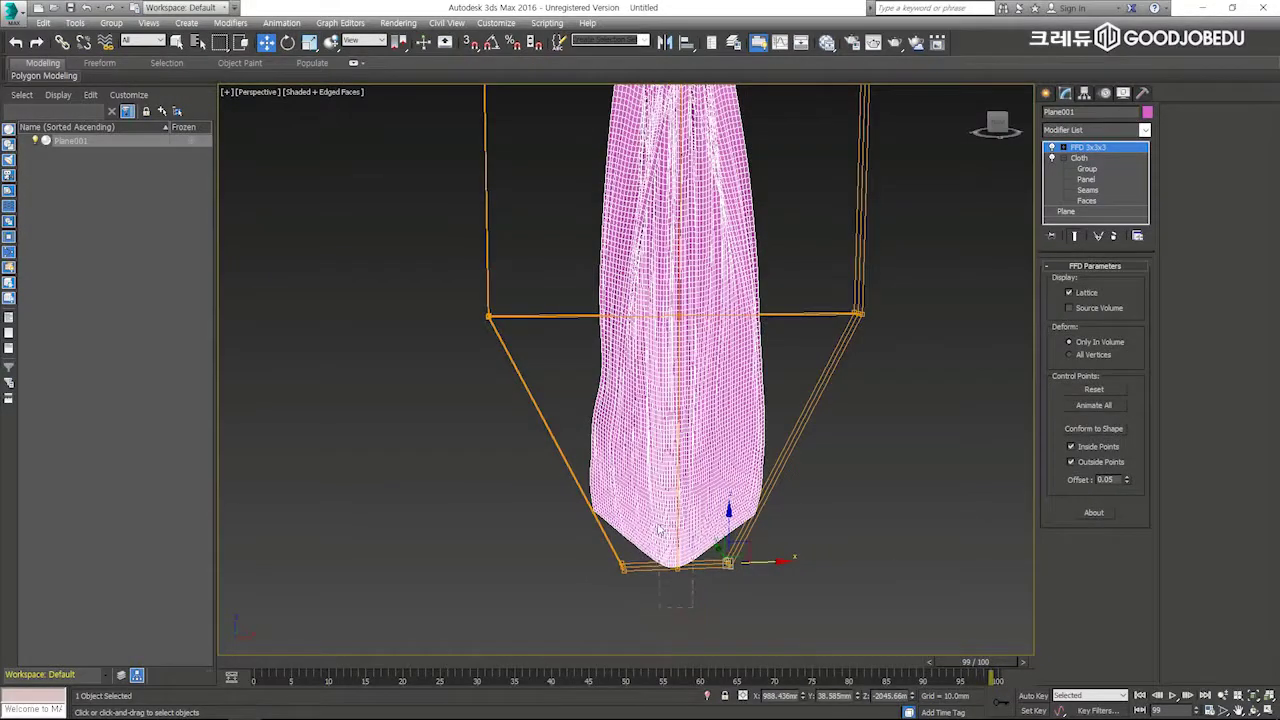
pyautogui.moveTo(675, 516); pyautogui.dragTo(735, 382)
# Step: Scrub the timeline to examine the FFD-deformed curtain at earlier frames, ending at frame 100
pyautogui.keyDown('alt'); pyautogui.moveTo(790, 394); pyautogui.dragTo(640, 445, button='middle'); pyautogui.keyUp('alt')
pyautogui.rightClick(638, 440)
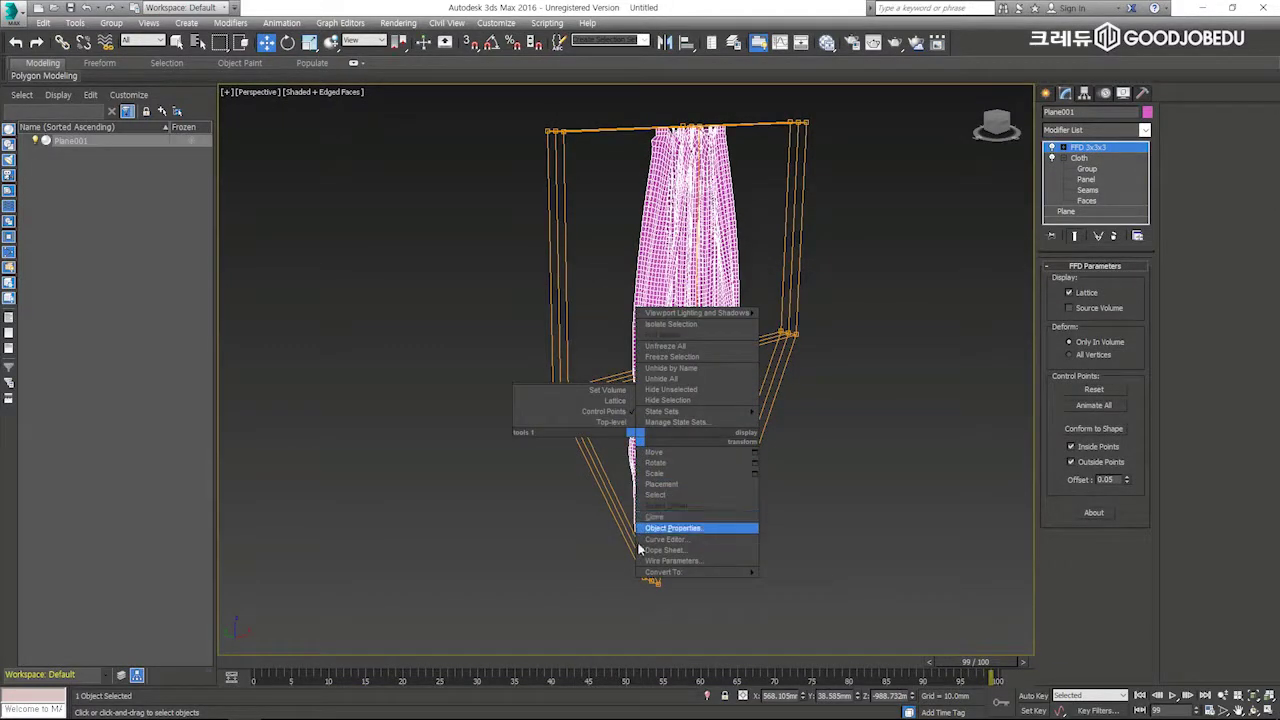
pyautogui.click(842, 528)
pyautogui.moveTo(980, 663); pyautogui.dragTo(695, 663)
pyautogui.moveTo(667, 706); pyautogui.dragTo(457, 667)
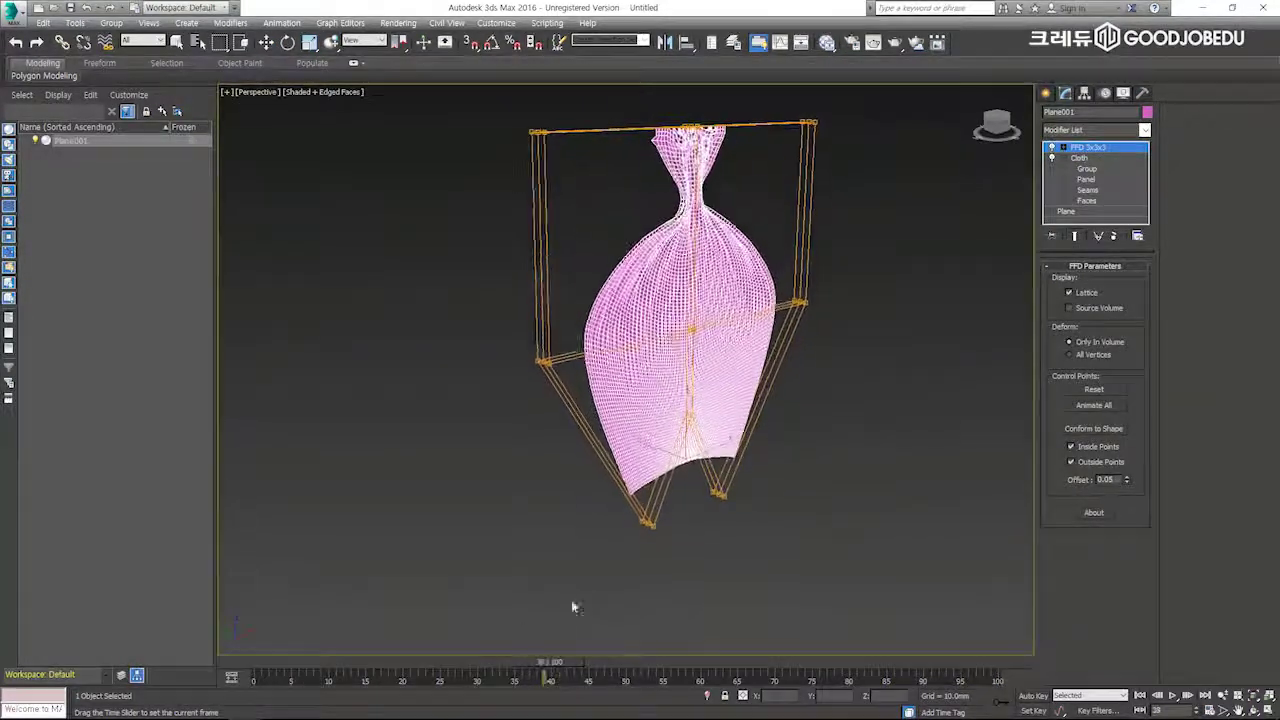
pyautogui.press('w')
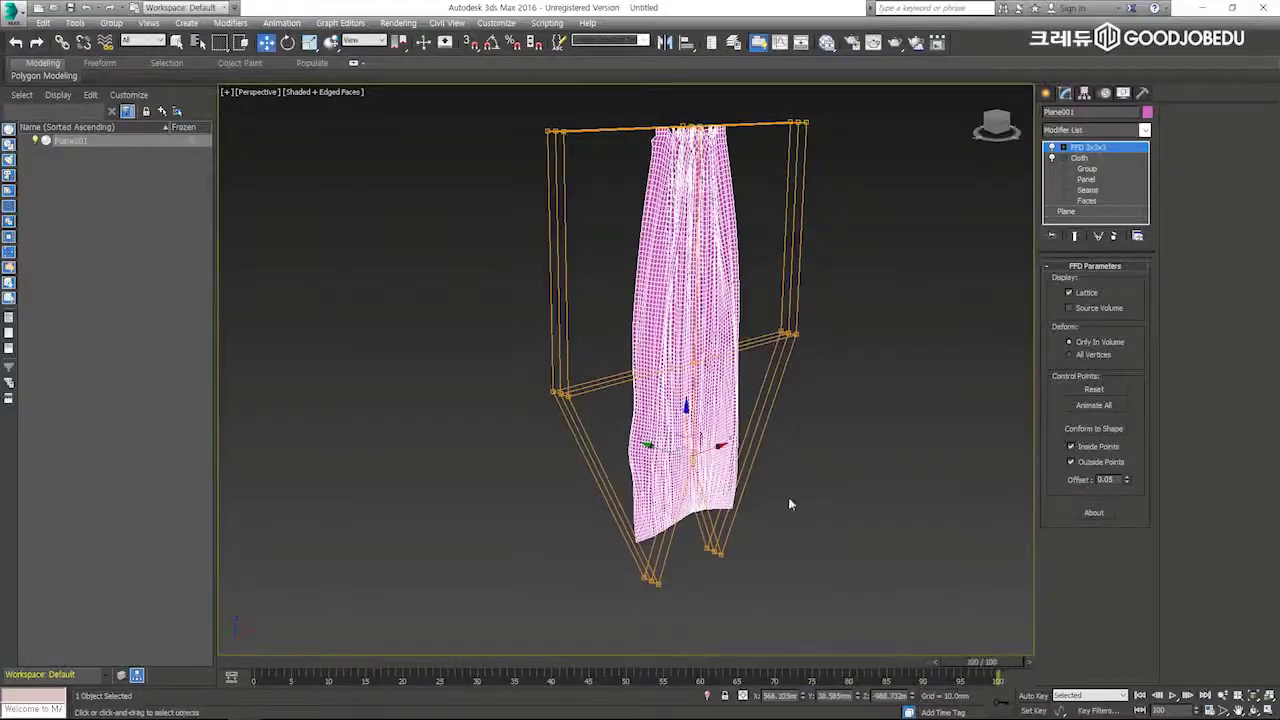
# Step: Convert the curtain to an Editable Poly and move the timeline back to frame 0 to check its shape
pyautogui.rightClick(716, 409)
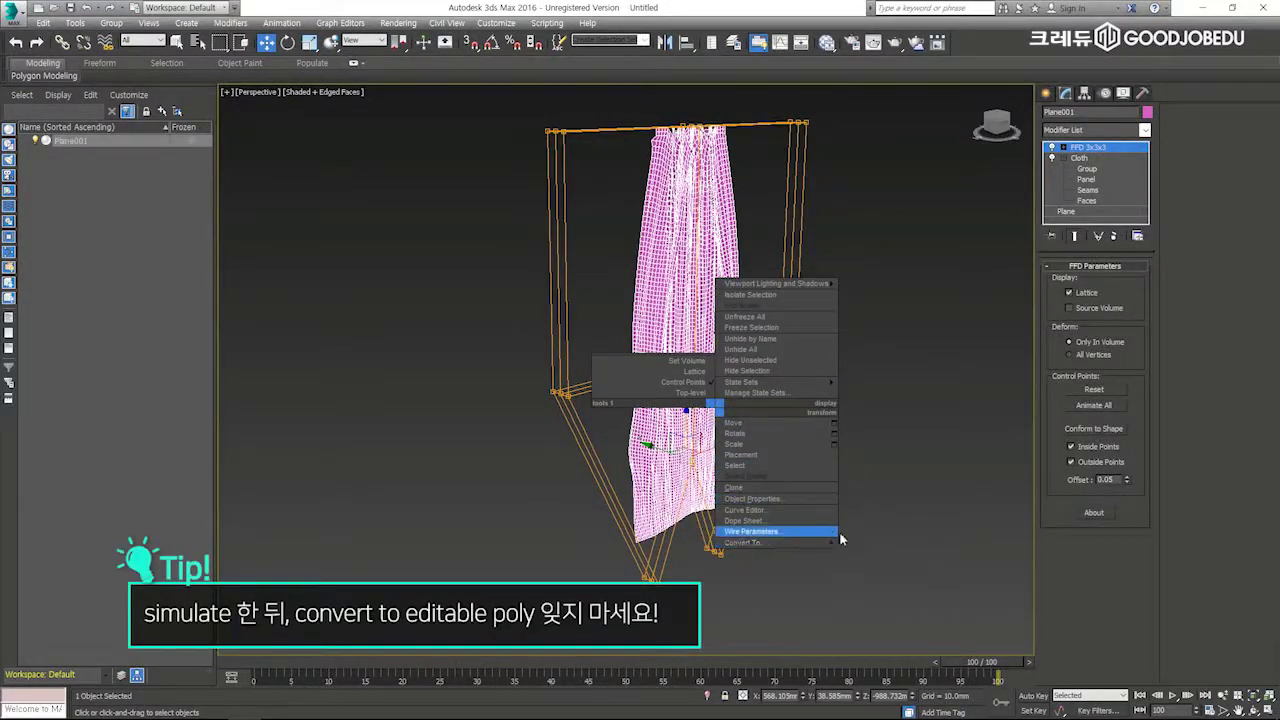
pyautogui.click(873, 555)
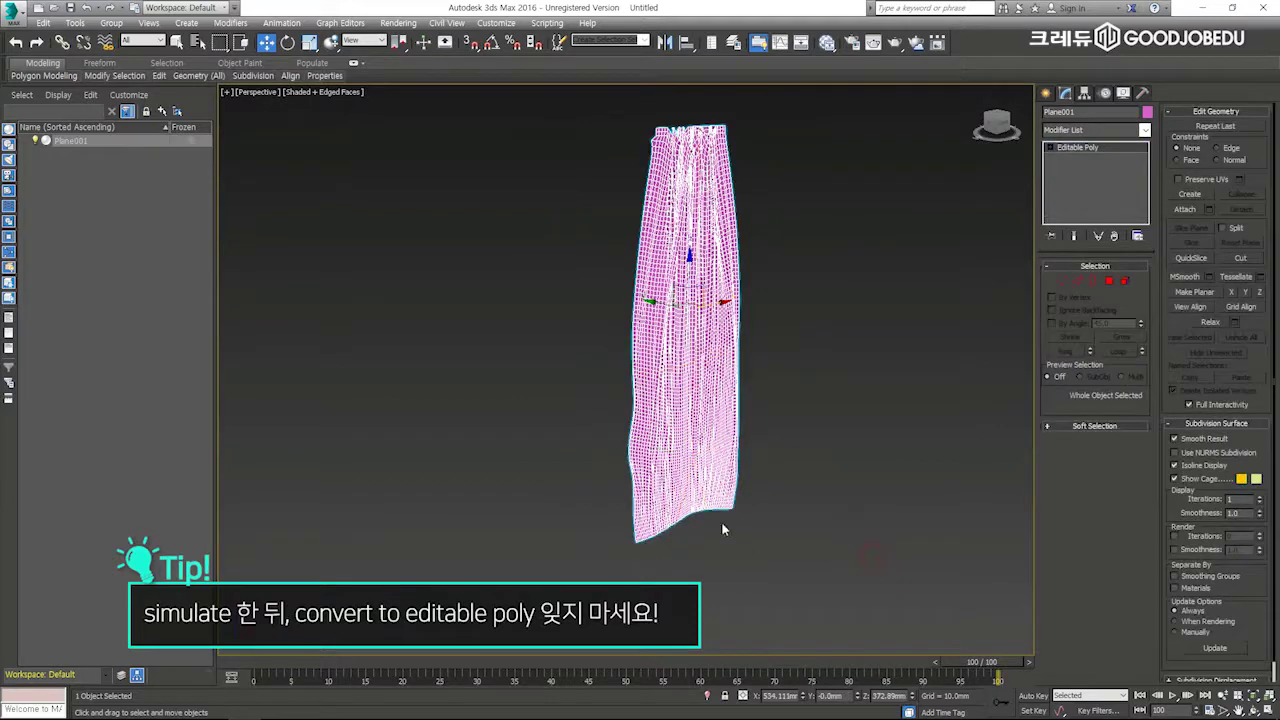
pyautogui.moveTo(778, 693); pyautogui.dragTo(240, 718)
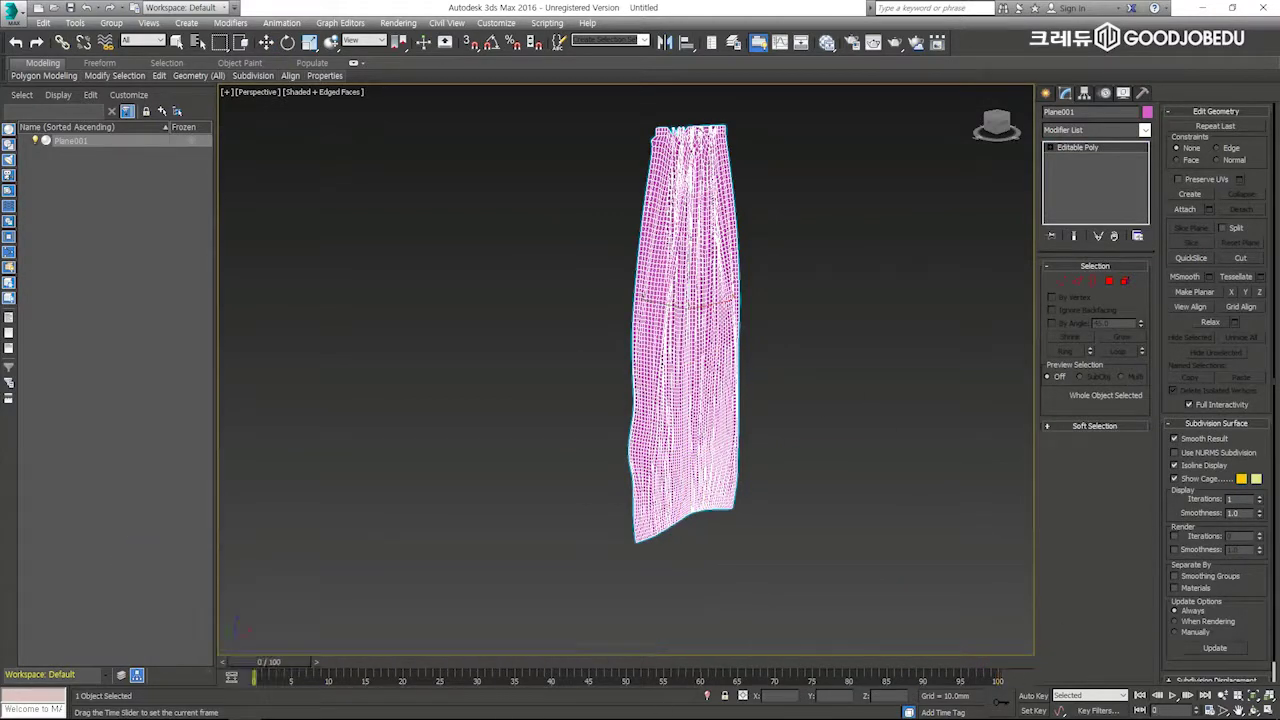
pyautogui.keyDown('alt'); pyautogui.moveTo(750, 344); pyautogui.dragTo(800, 326, button='middle'); pyautogui.keyUp('alt')
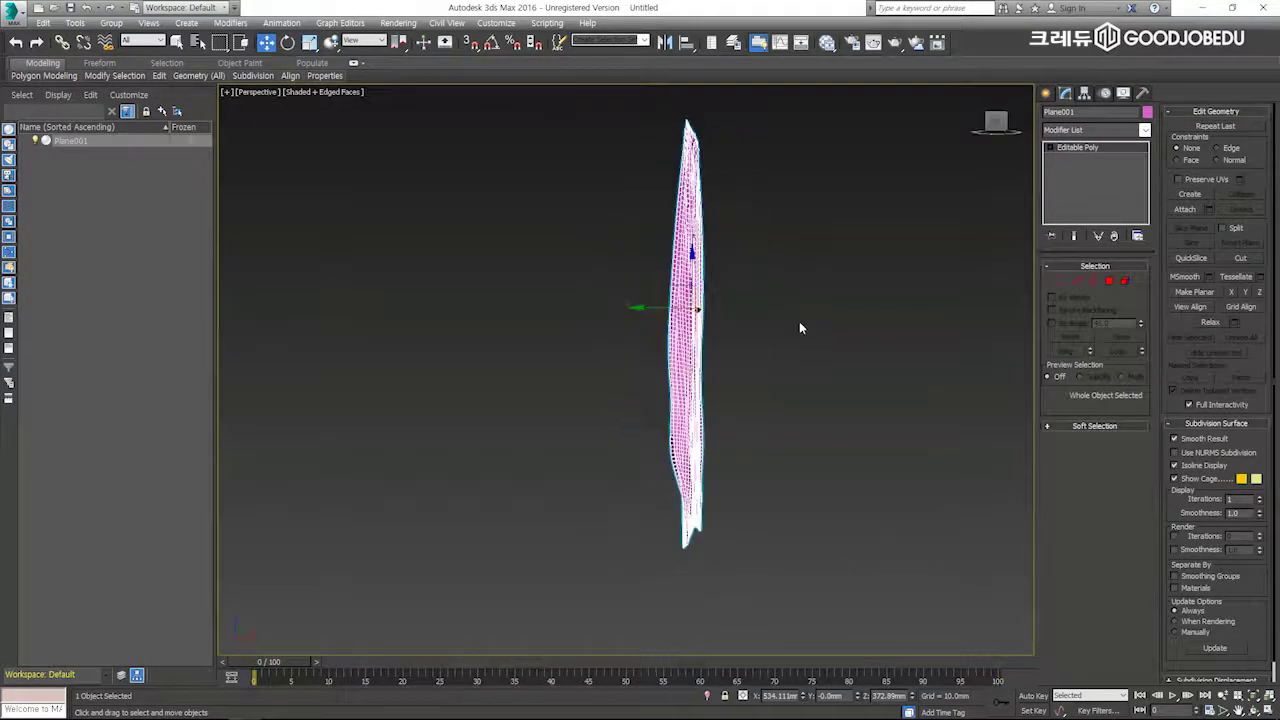